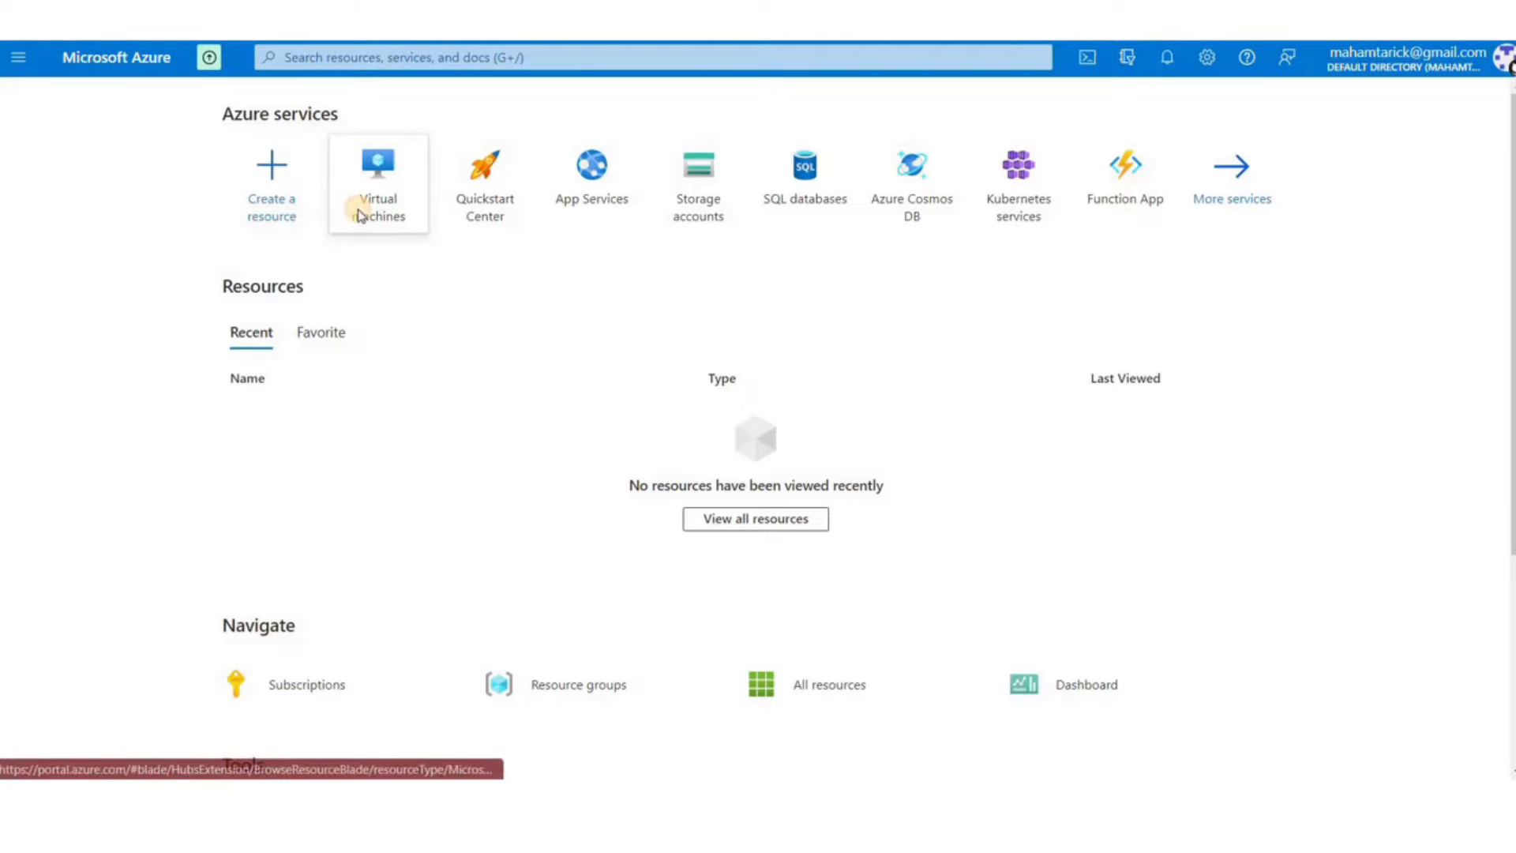
Start creating a new Azure virtual machine from the virtual machines service
{"action": "left_click", "coordinate": [359, 213]}
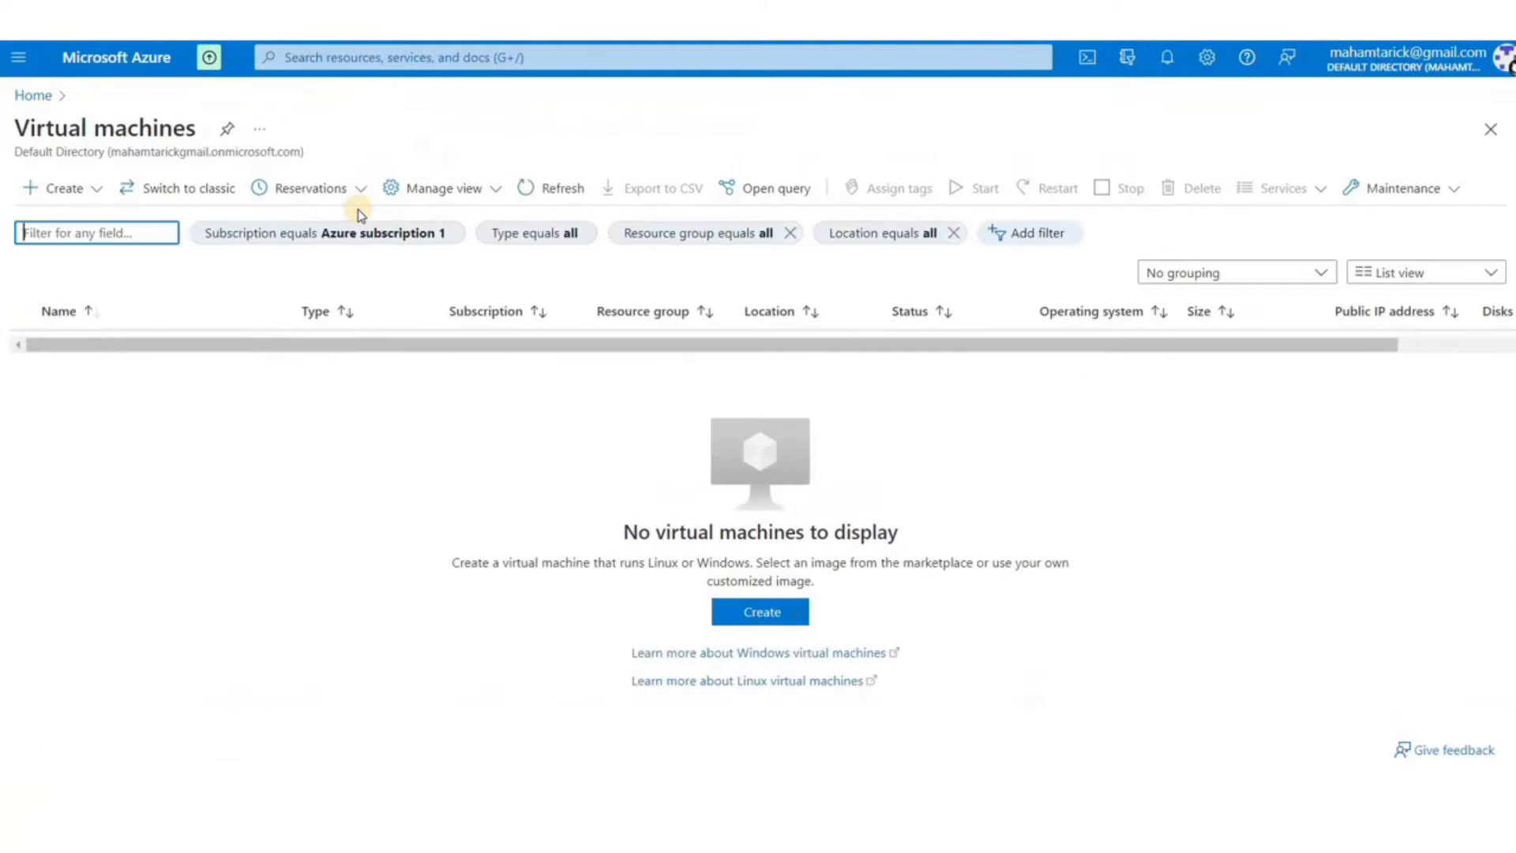
{"action": "left_click", "coordinate": [57, 191]}
{"action": "left_click", "coordinate": [66, 224]}
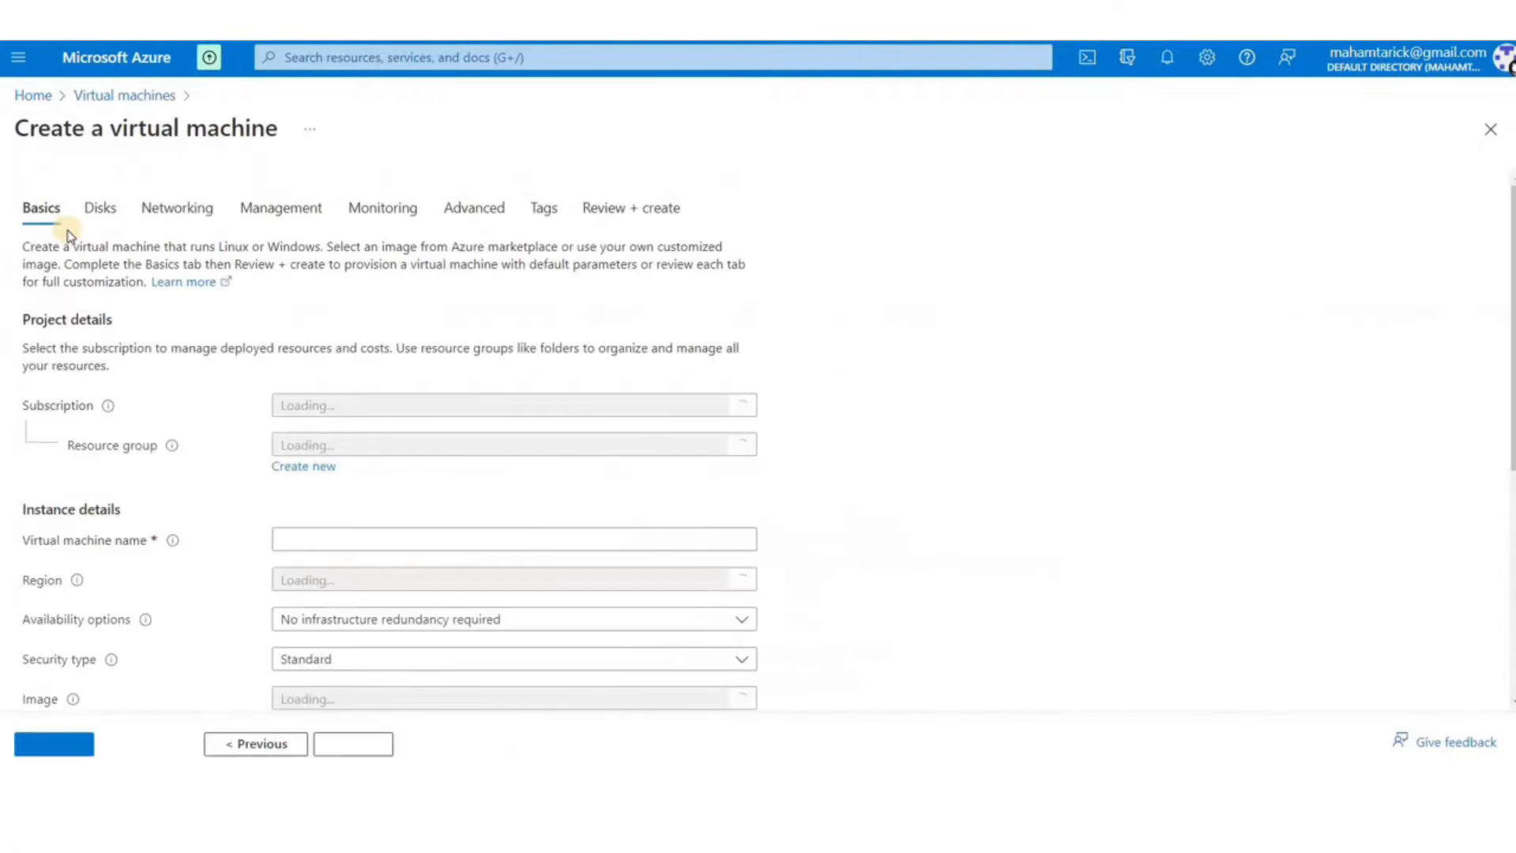
Create a new resource group named SkillCurb and select it for the virtual machine
{"action": "scroll", "coordinate": [399, 382], "scroll_direction": "down", "scroll_amount": 1}
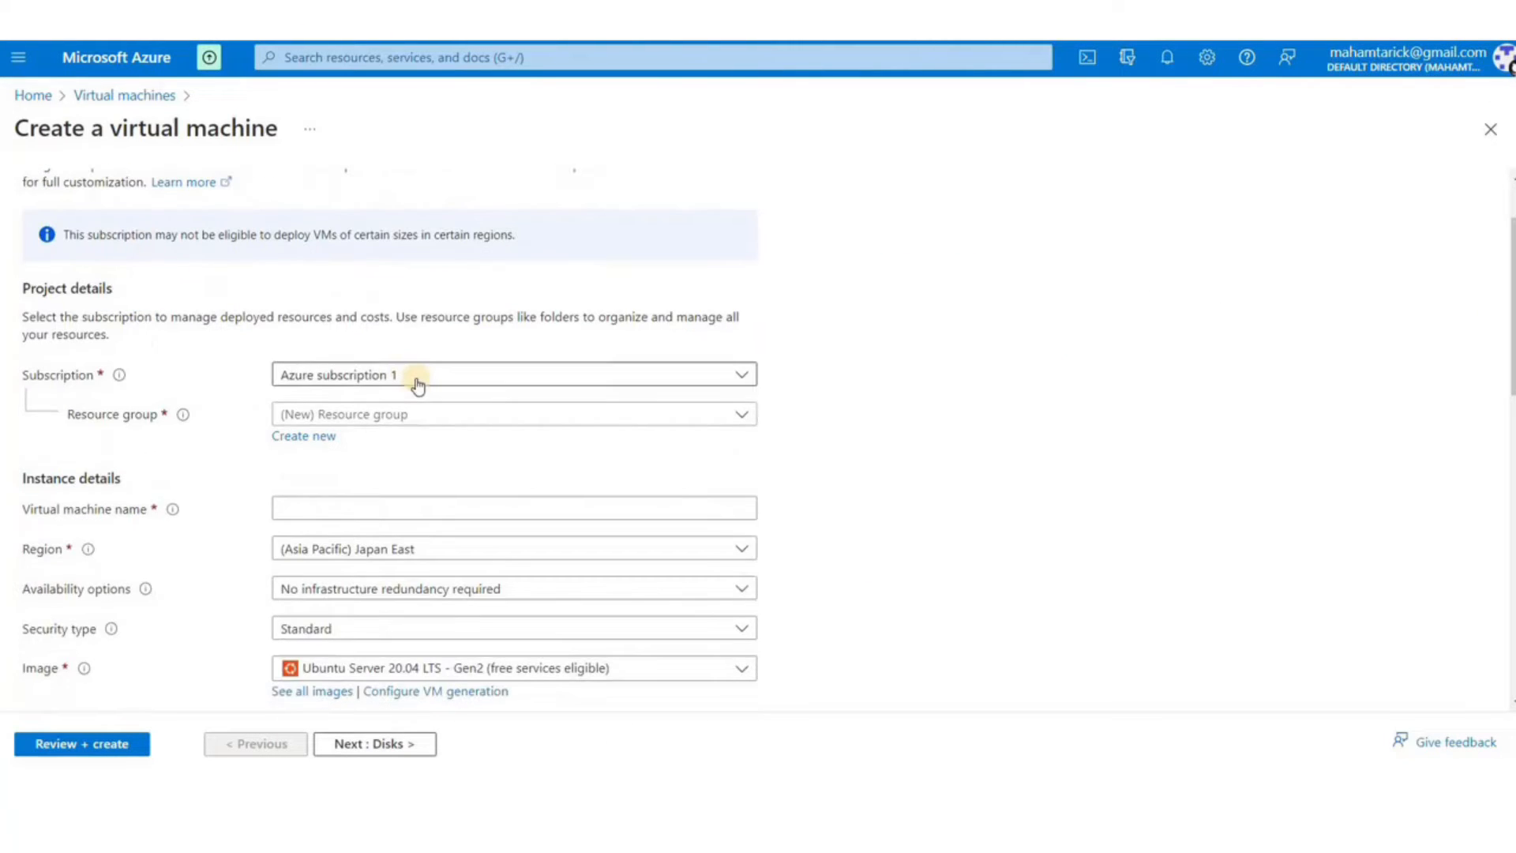
{"action": "scroll", "coordinate": [338, 218], "scroll_direction": "down", "scroll_amount": 3}
{"action": "left_click", "coordinate": [336, 215]}
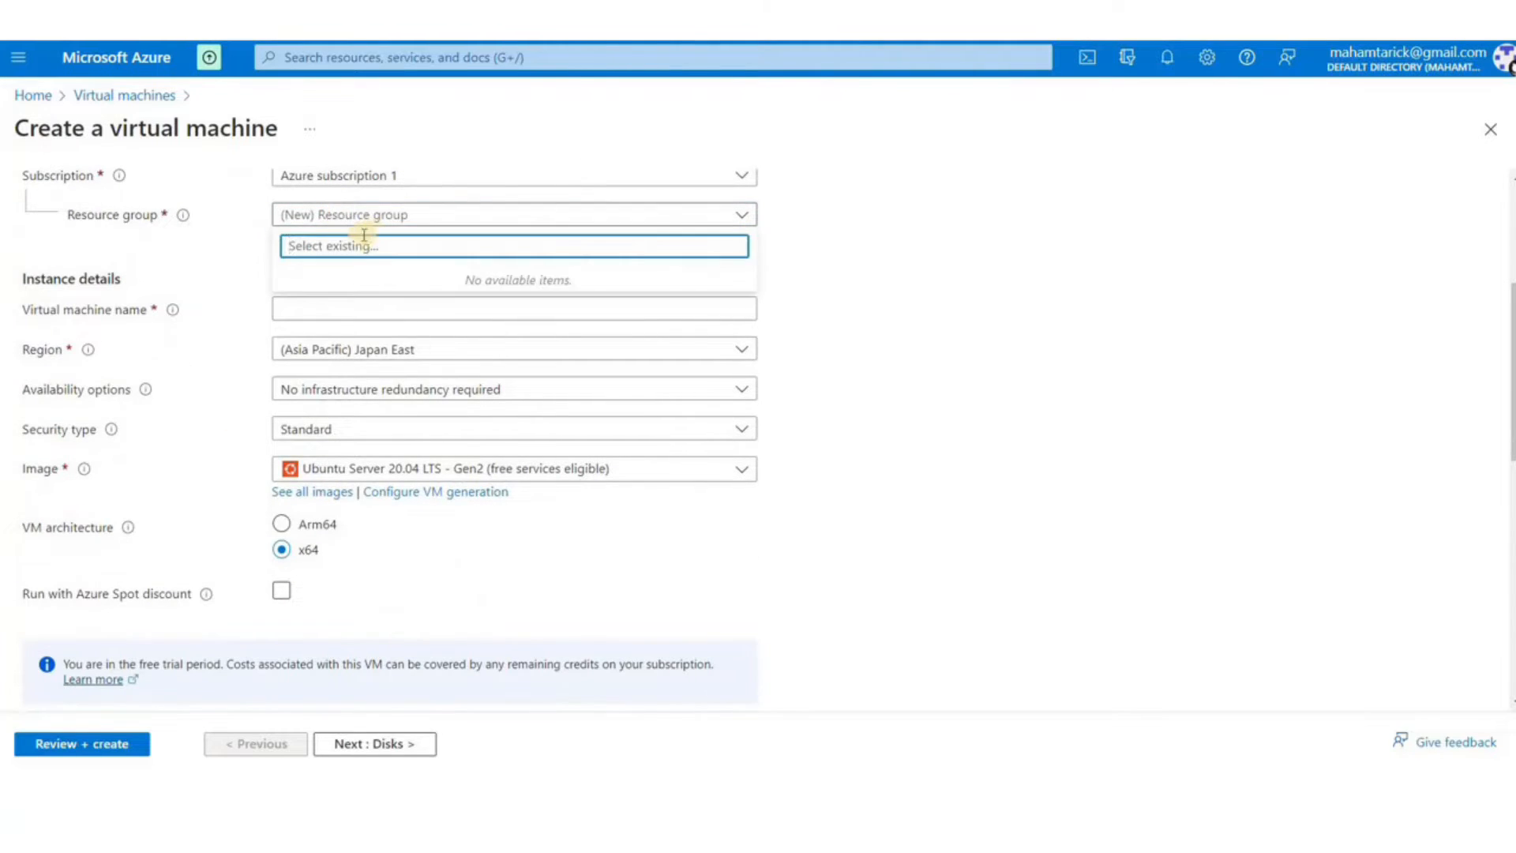
{"action": "left_click", "coordinate": [305, 237]}
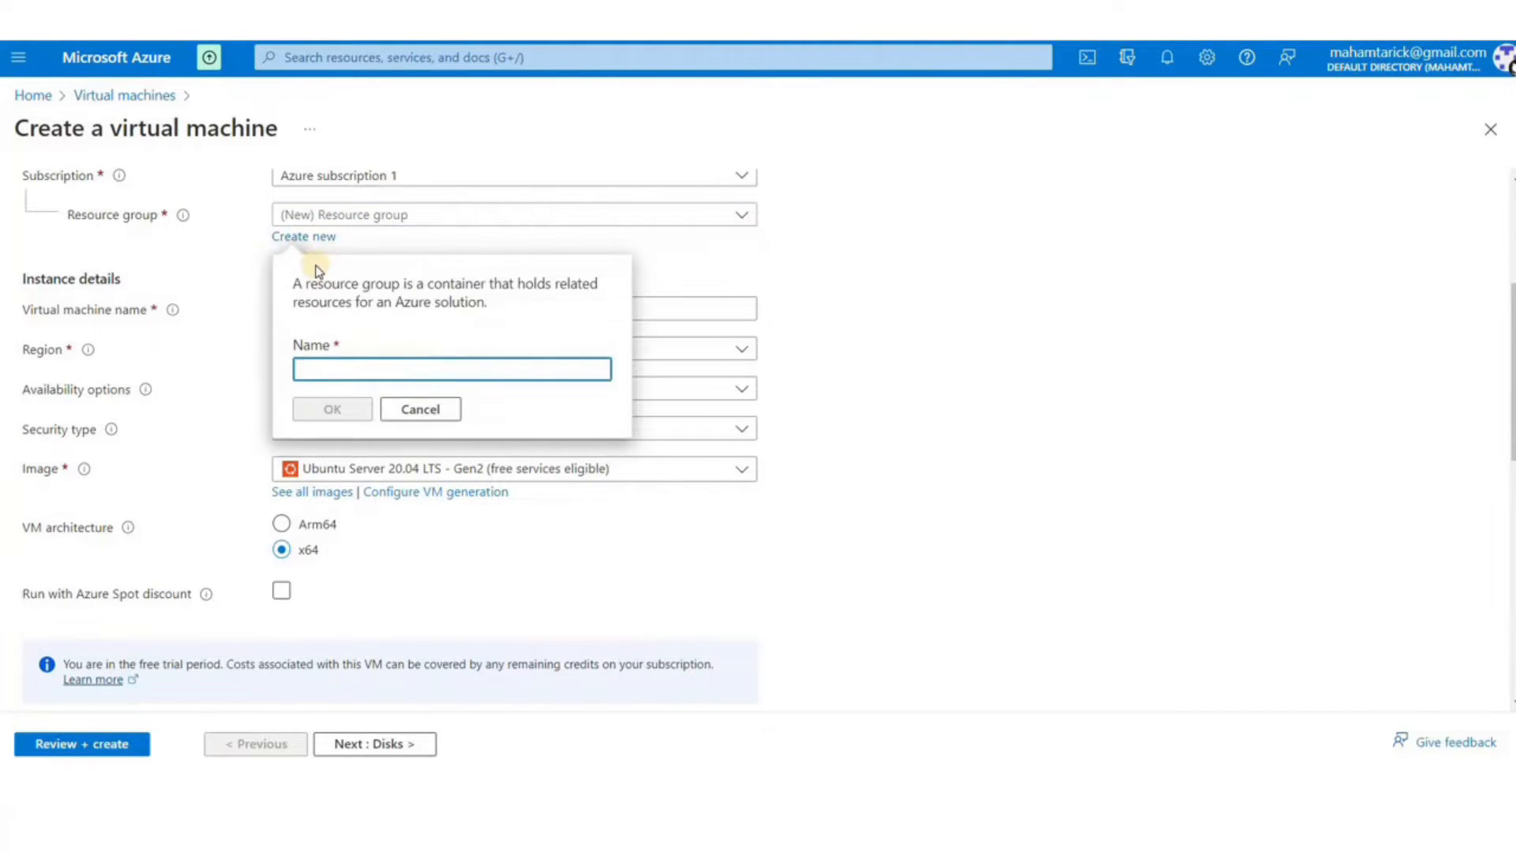
{"action": "type", "text": "SkillCurb"}
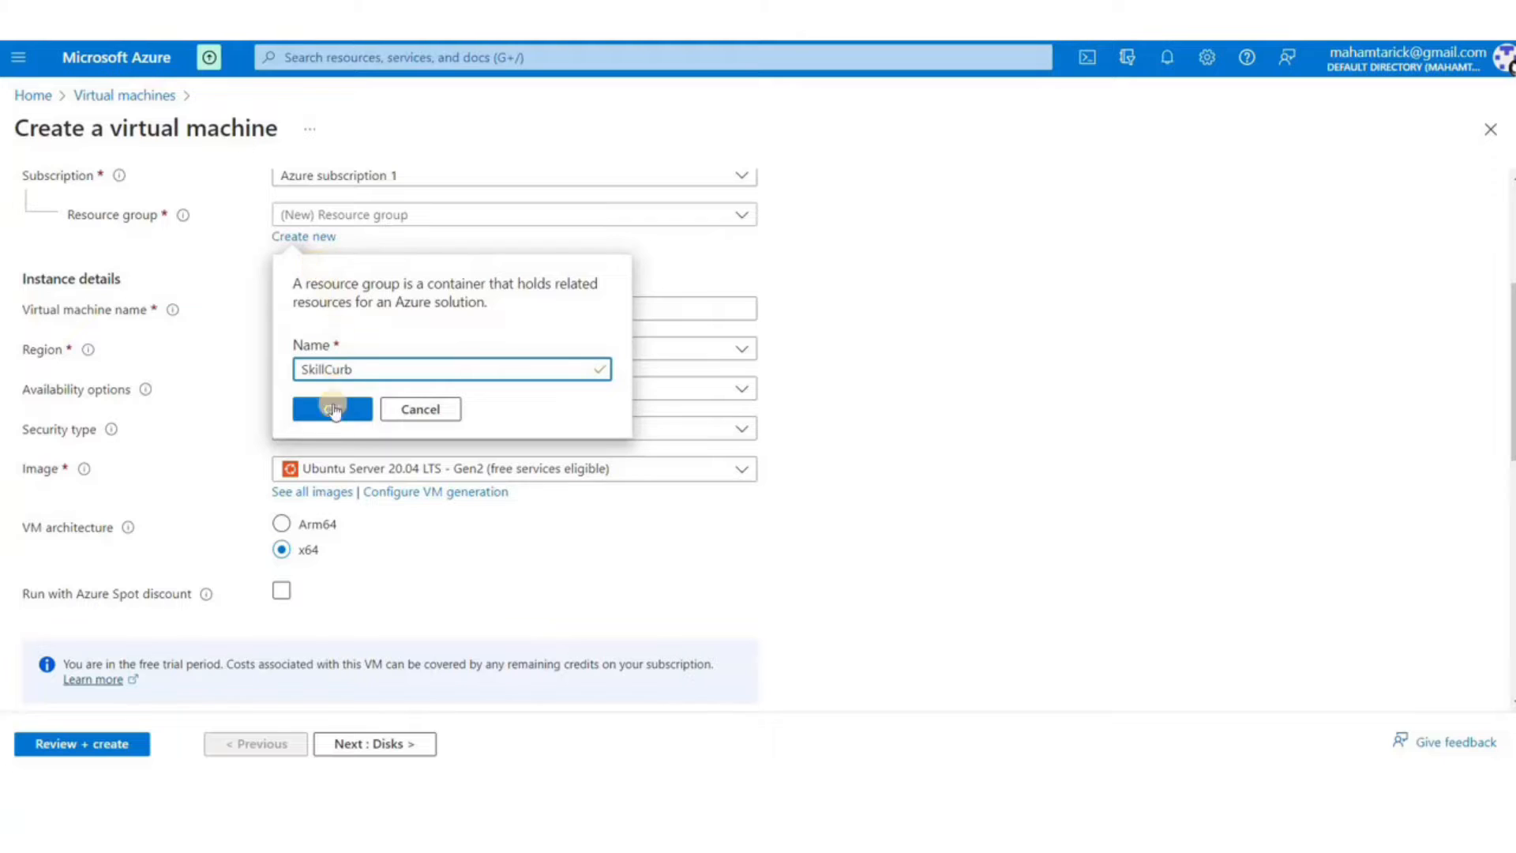
{"action": "left_click", "coordinate": [332, 408]}
{"action": "left_click", "coordinate": [345, 219]}
{"action": "left_click", "coordinate": [376, 284]}
Name the virtual machine VM1demo and set its region to (US) East US
{"action": "left_click", "coordinate": [335, 310]}
{"action": "type", "text": "VM1demo"}
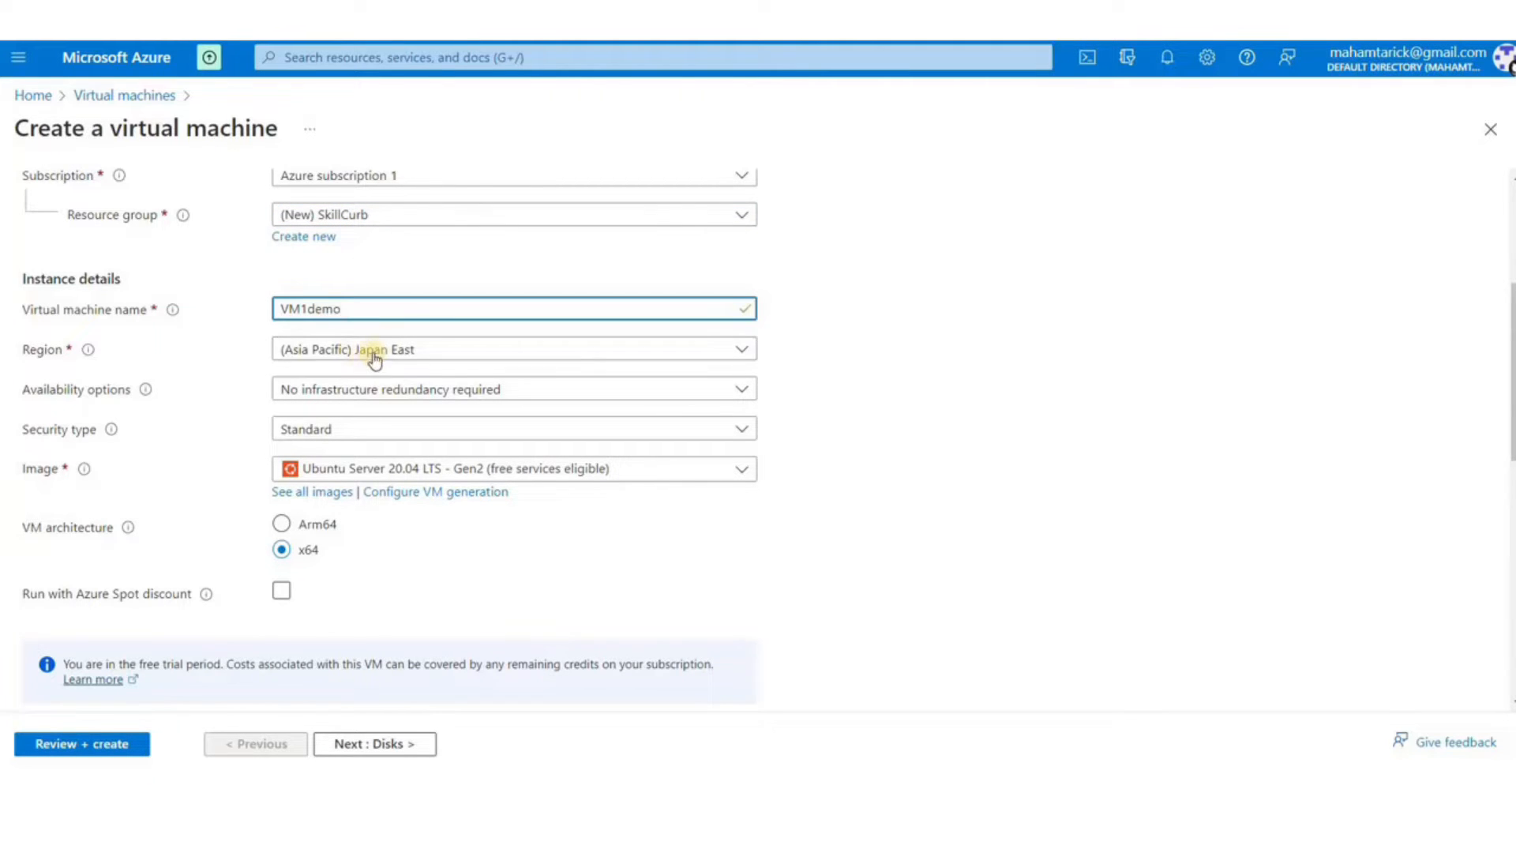
{"action": "left_click", "coordinate": [374, 357]}
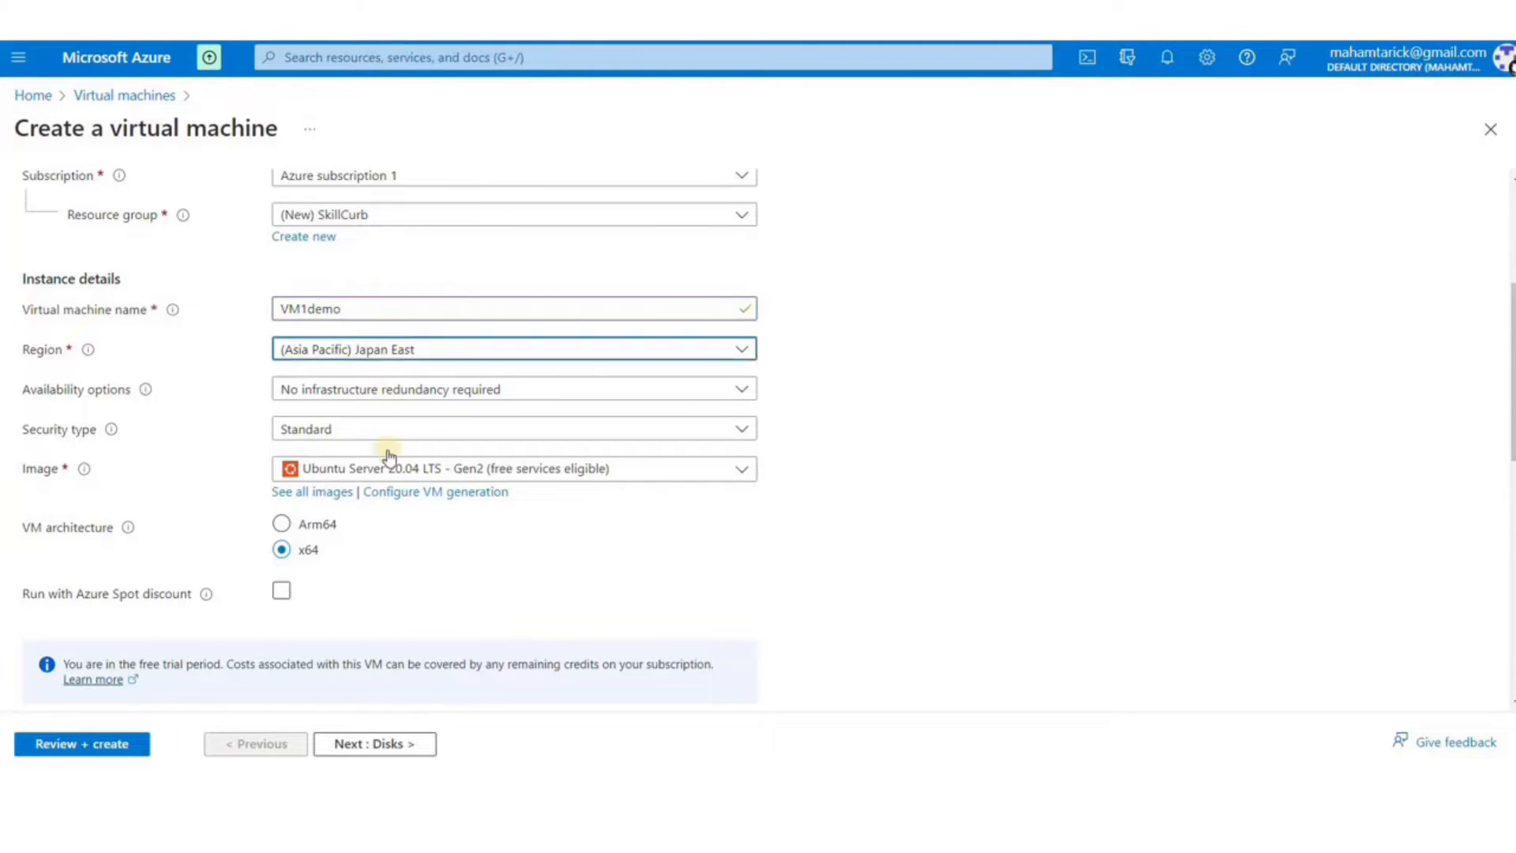
{"action": "left_click", "coordinate": [383, 404]}
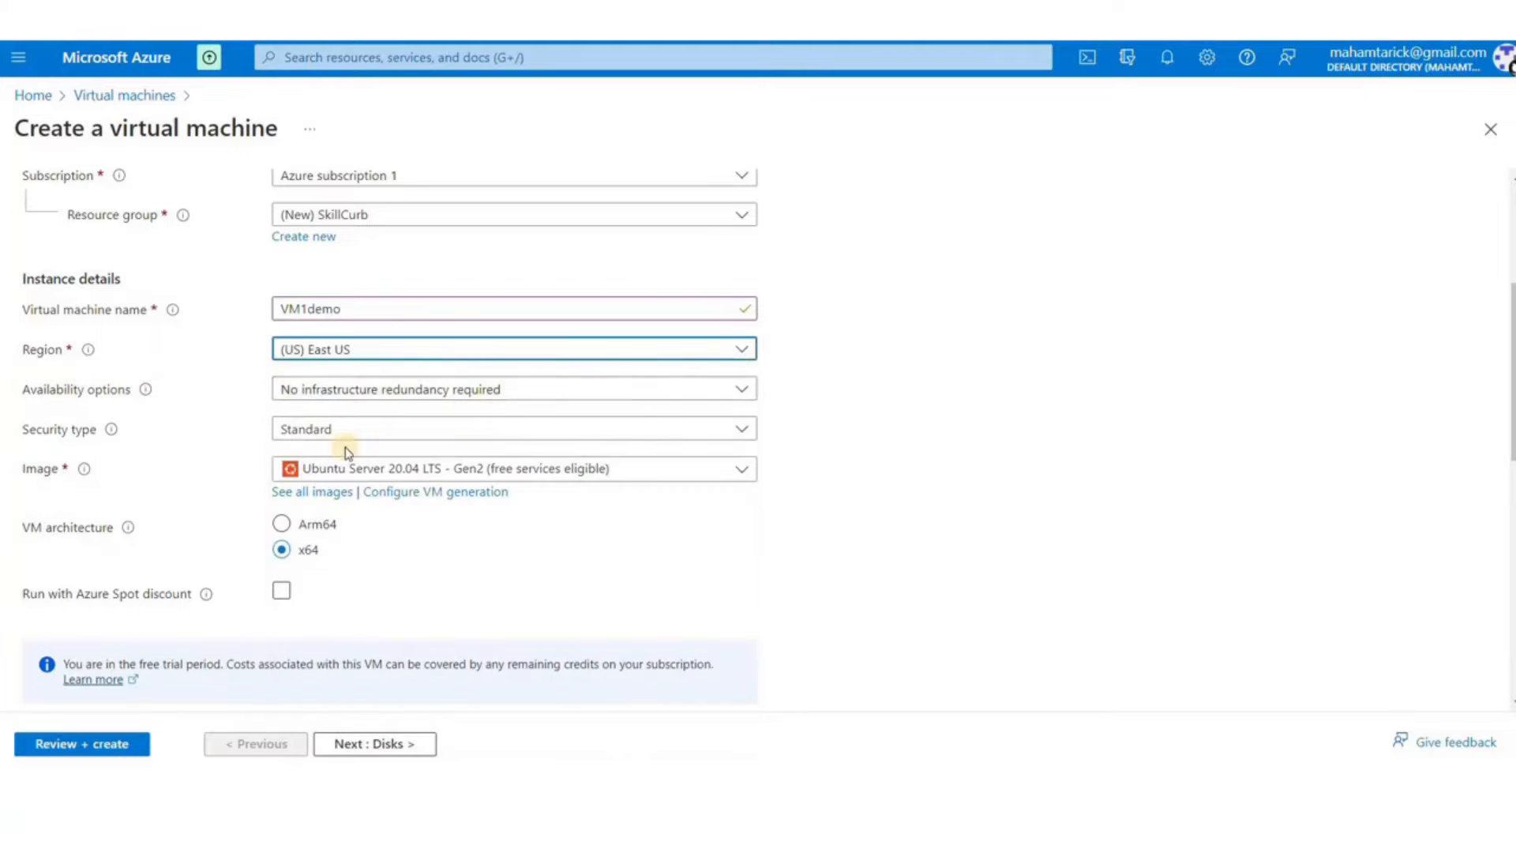
Choose the Standard security type and the Windows Server 2022 Datacenter: Azure Edition - Gen2 image
{"action": "scroll", "coordinate": [194, 318], "scroll_direction": "down", "scroll_amount": 3}
{"action": "left_click", "coordinate": [349, 229]}
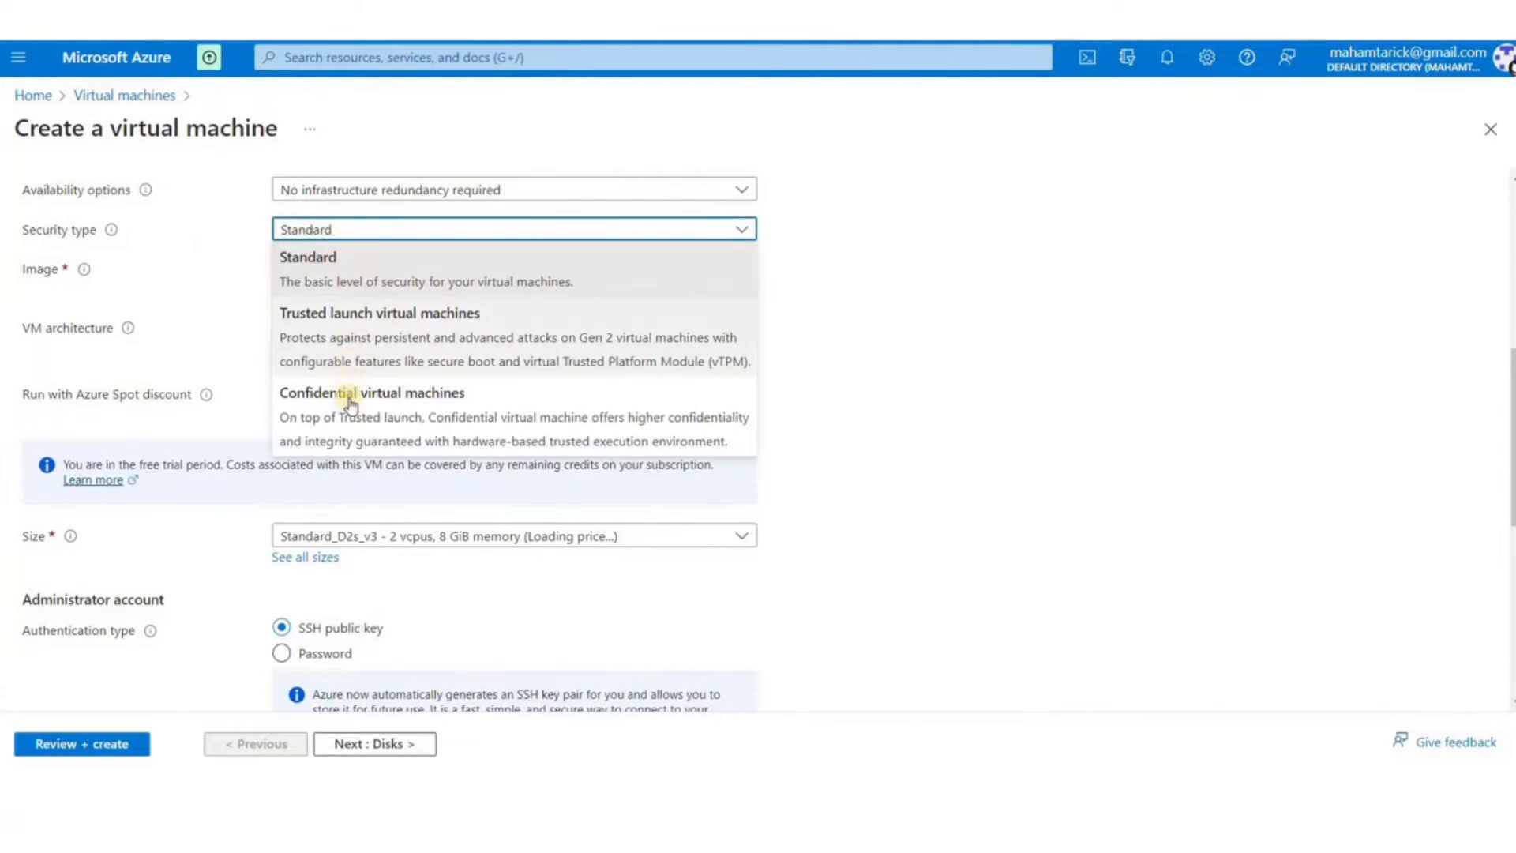
{"action": "left_click", "coordinate": [310, 259]}
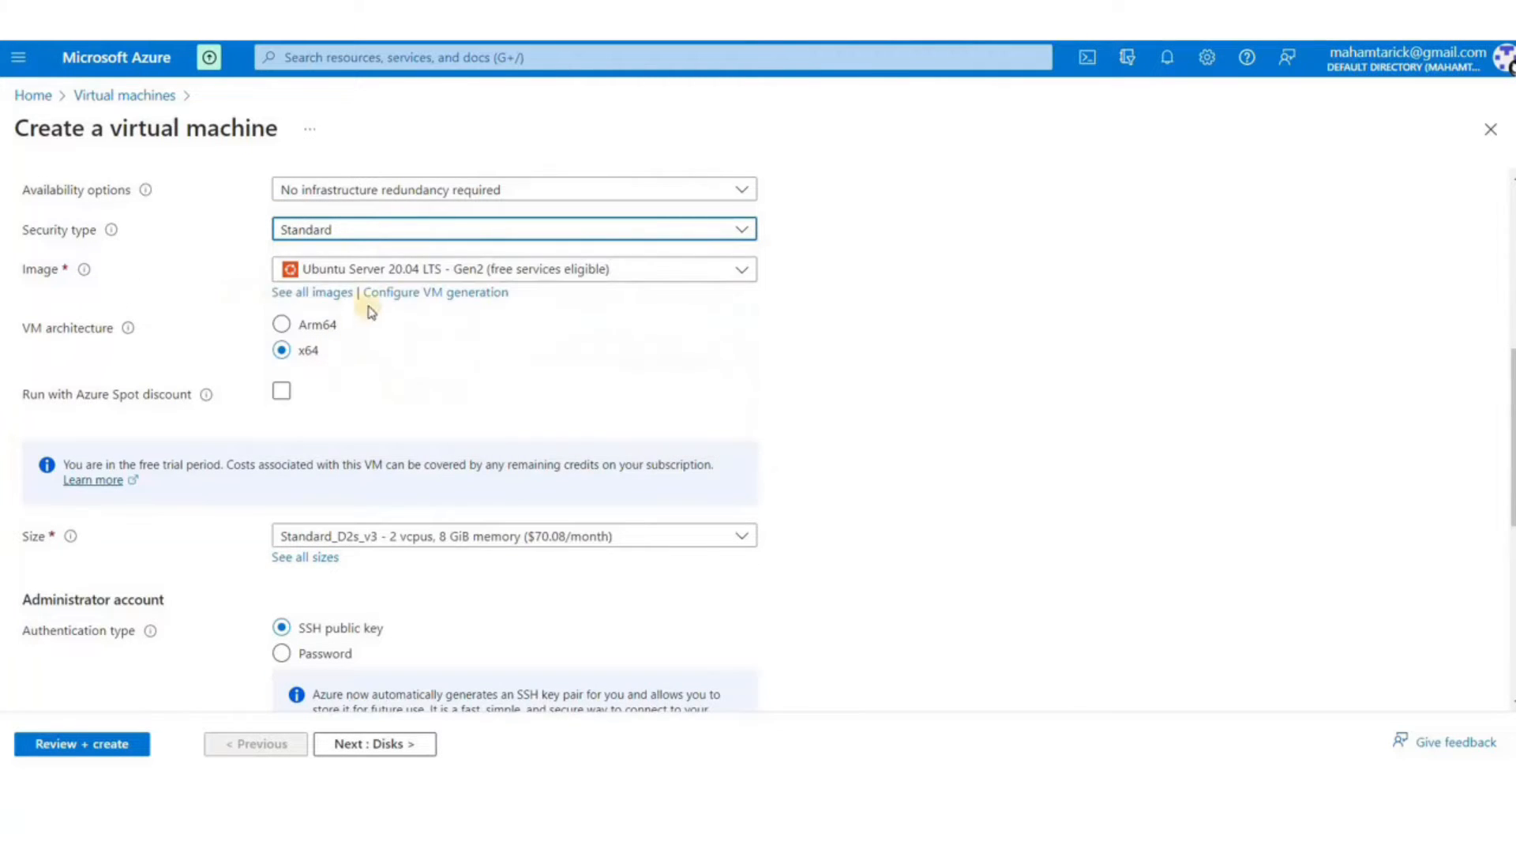
{"action": "left_click", "coordinate": [418, 272]}
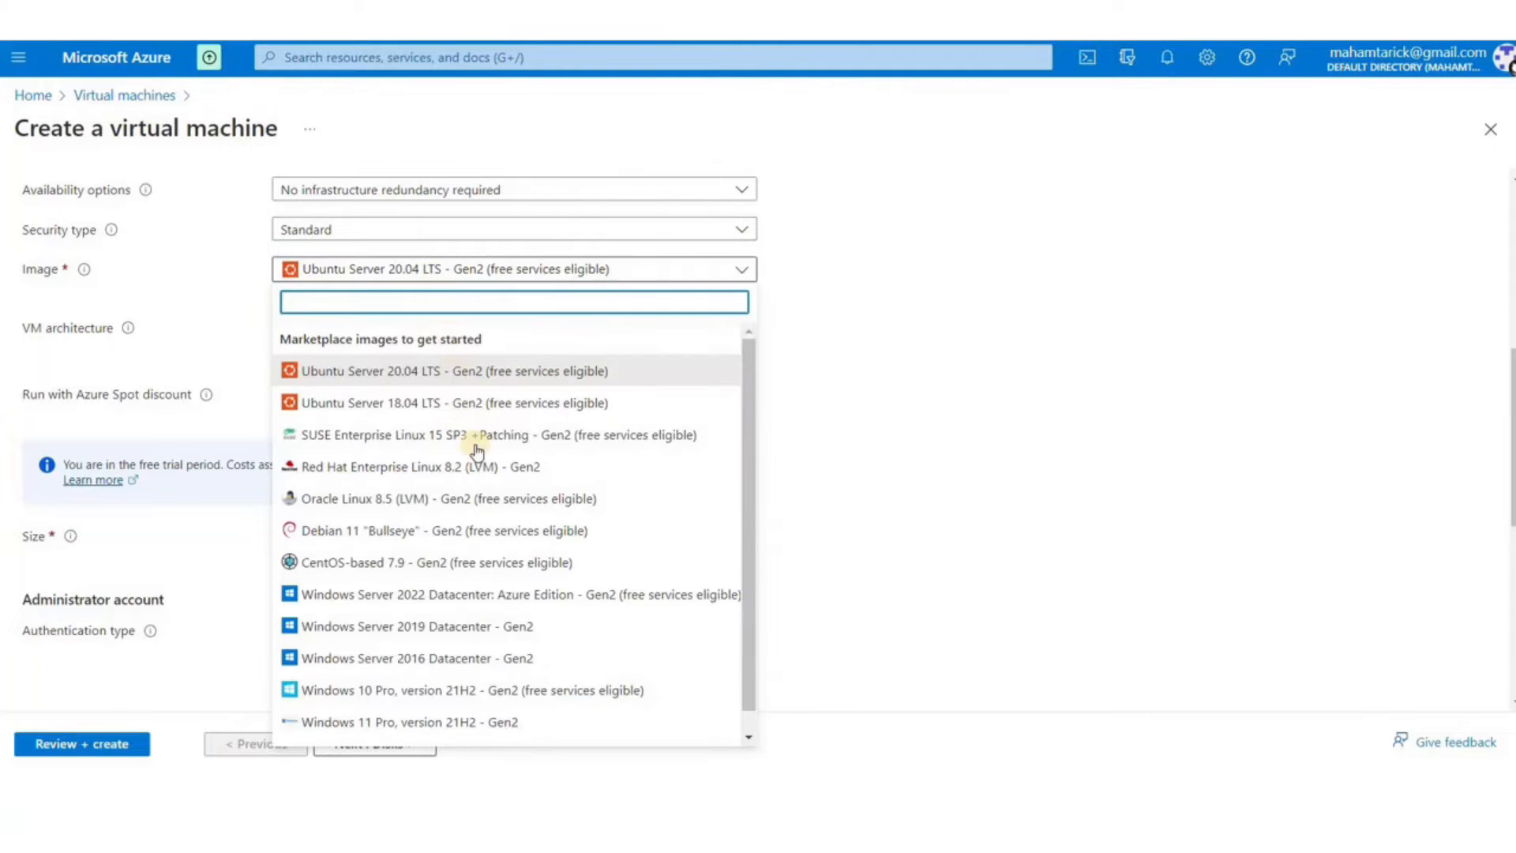
{"action": "scroll", "coordinate": [594, 585], "scroll_direction": "down", "scroll_amount": 1}
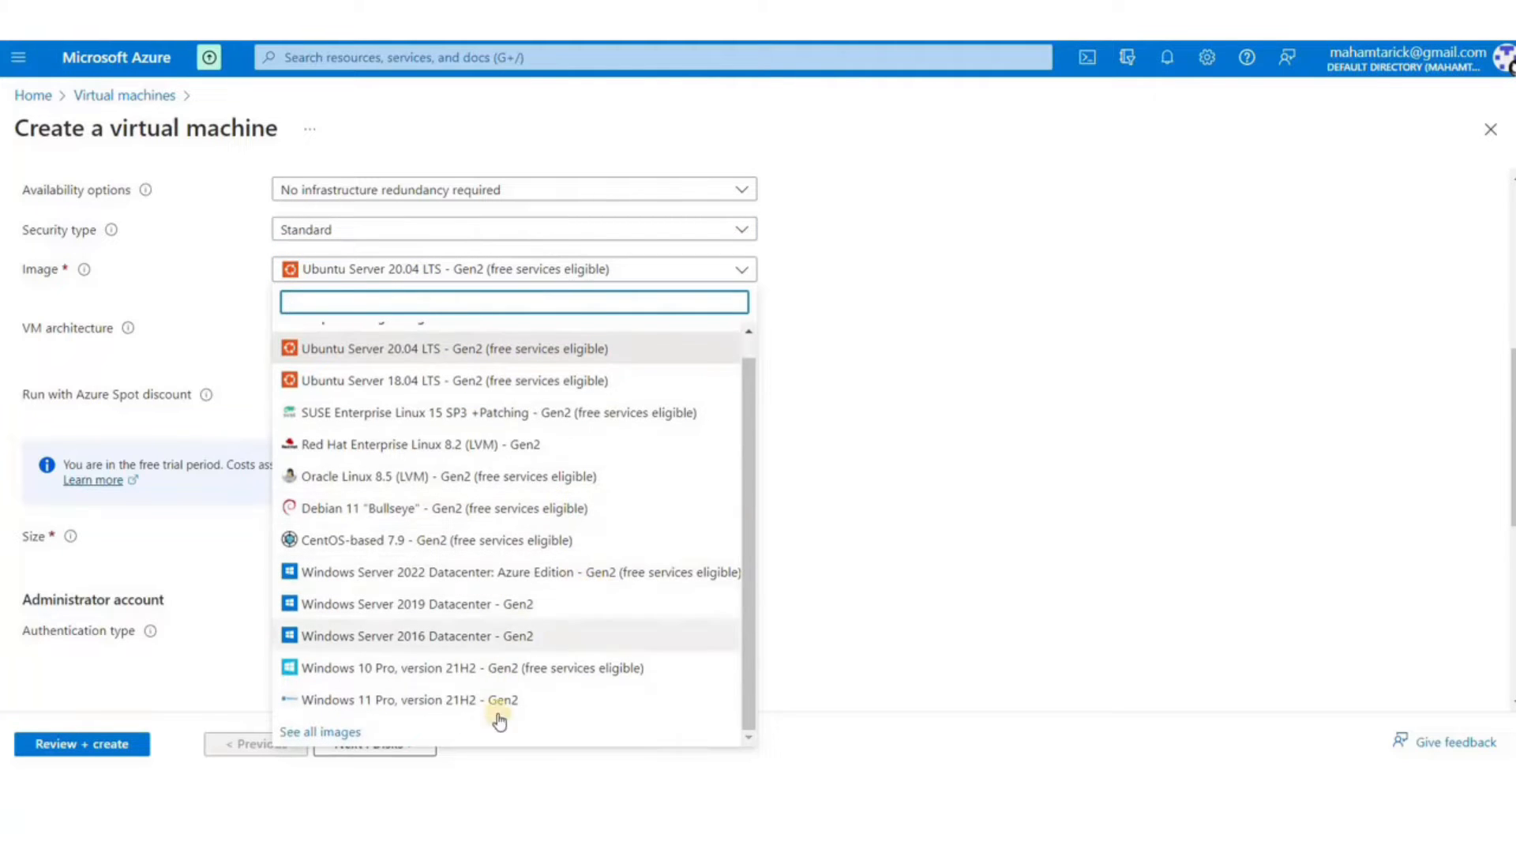
{"action": "left_click", "coordinate": [521, 572]}
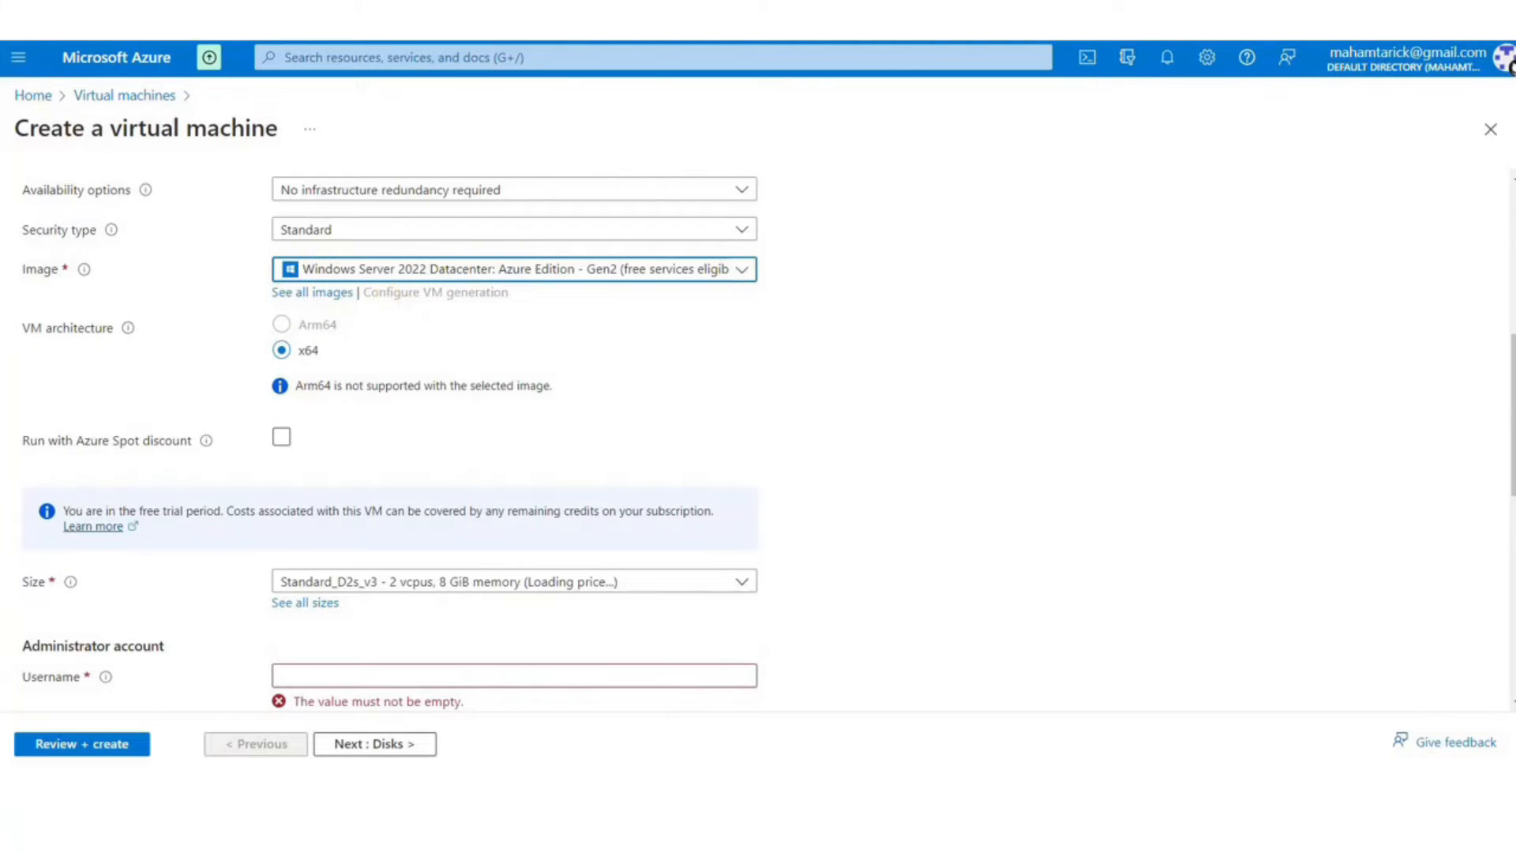
Enable the Azure Spot discount and select the Standard_D2s_v3 size with 2 vcpus and 8 GiB memory
{"action": "left_click", "coordinate": [282, 437]}
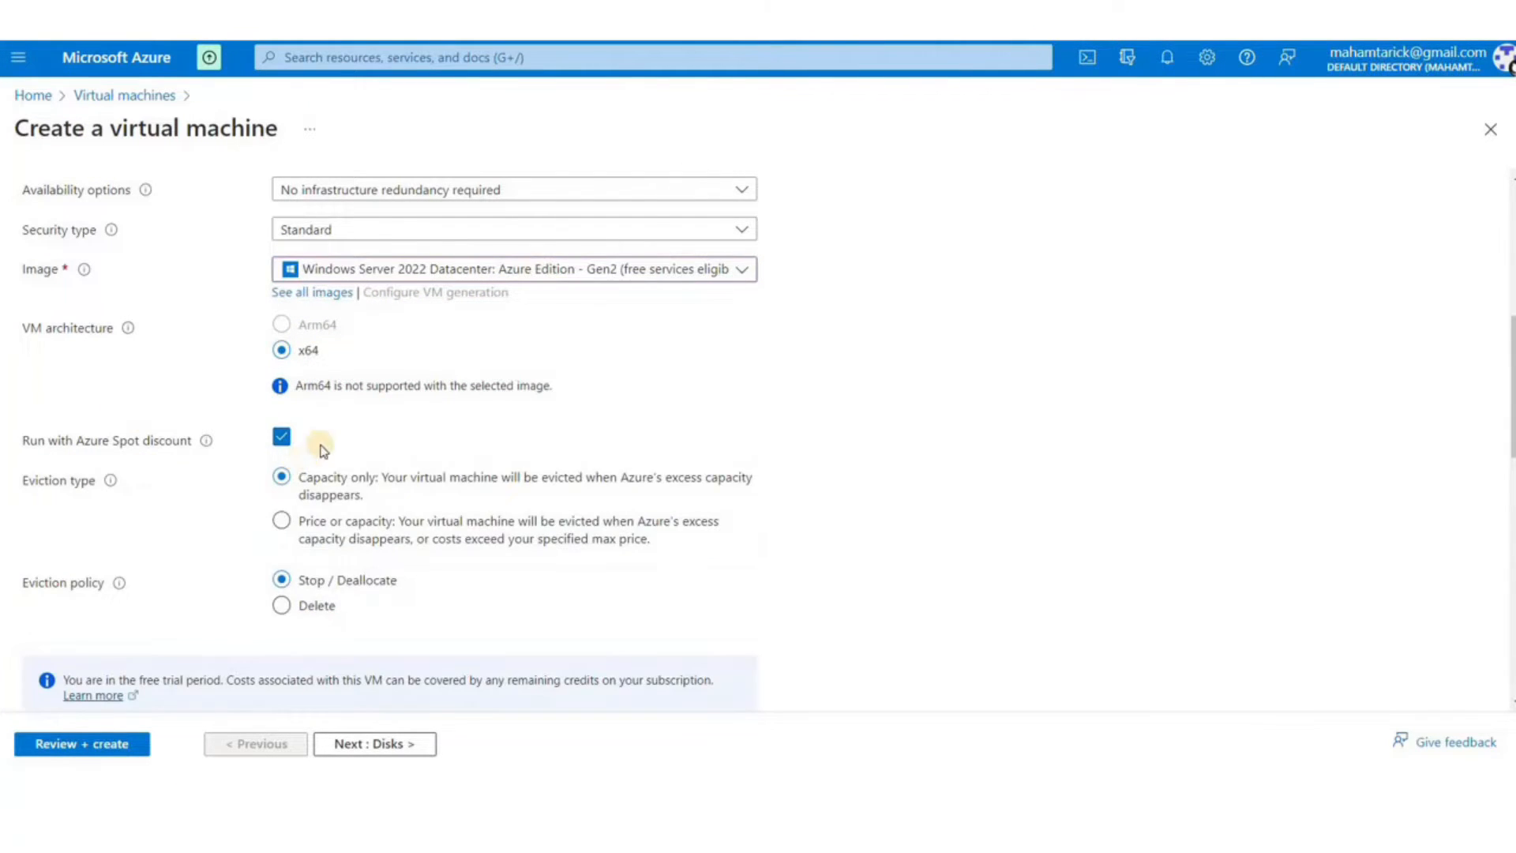
{"action": "scroll", "coordinate": [323, 451], "scroll_direction": "down", "scroll_amount": 3}
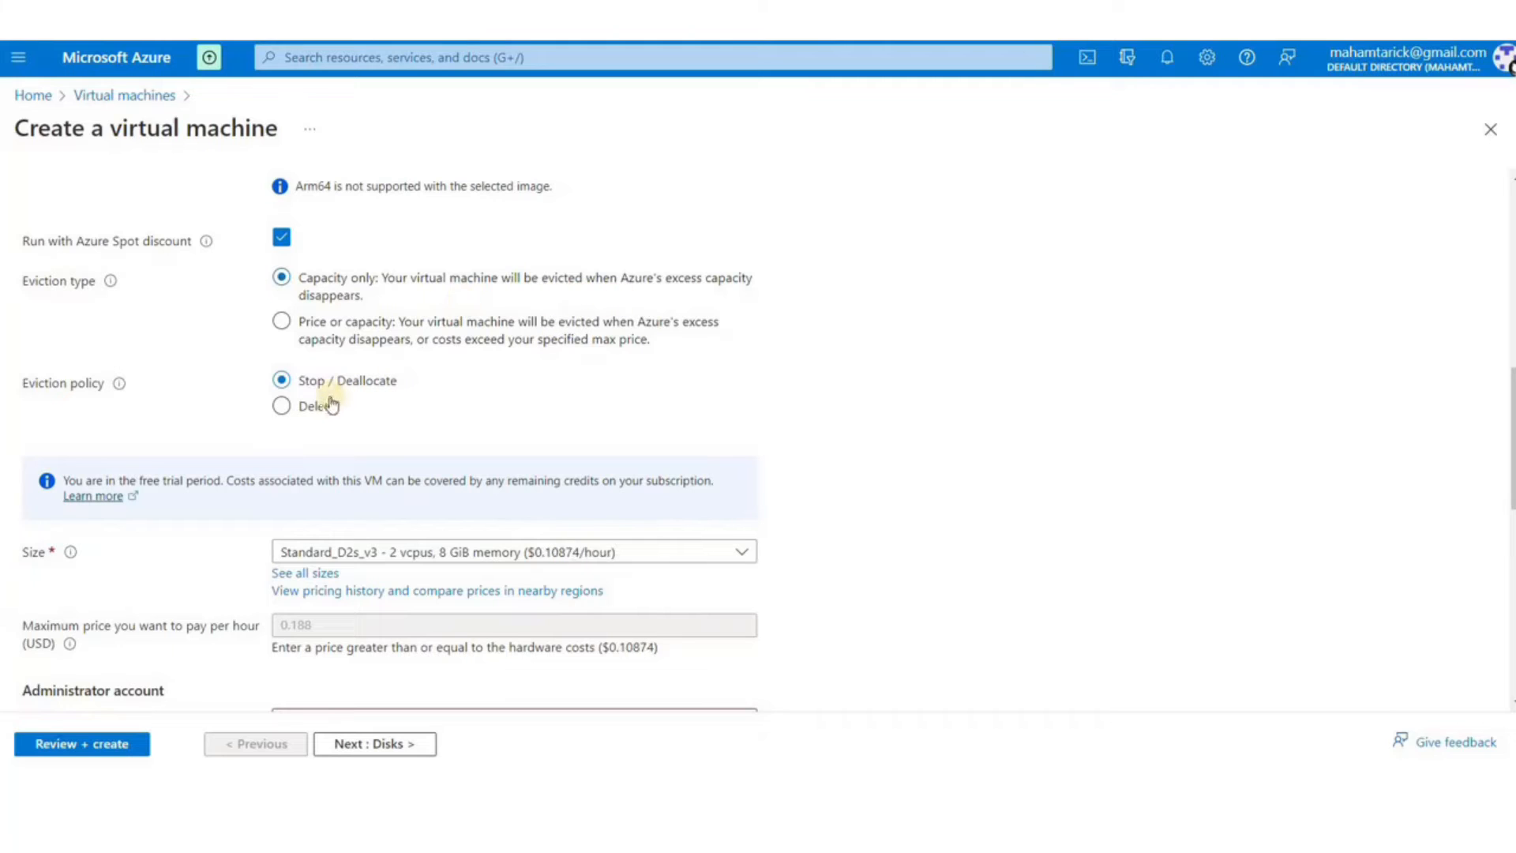
{"action": "scroll", "coordinate": [348, 417], "scroll_direction": "down", "scroll_amount": 3}
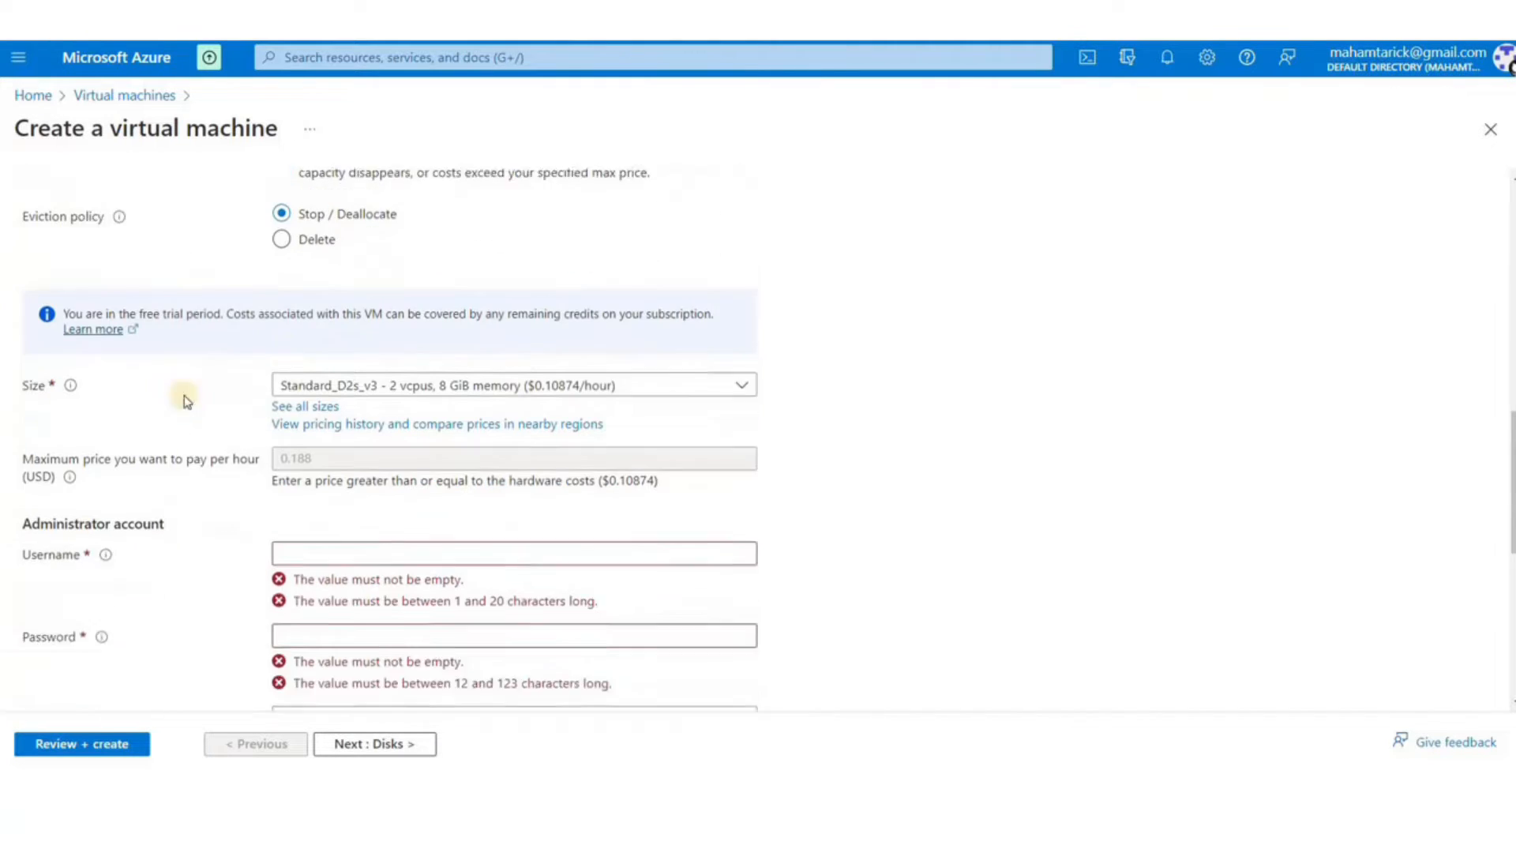
{"action": "left_click", "coordinate": [365, 362]}
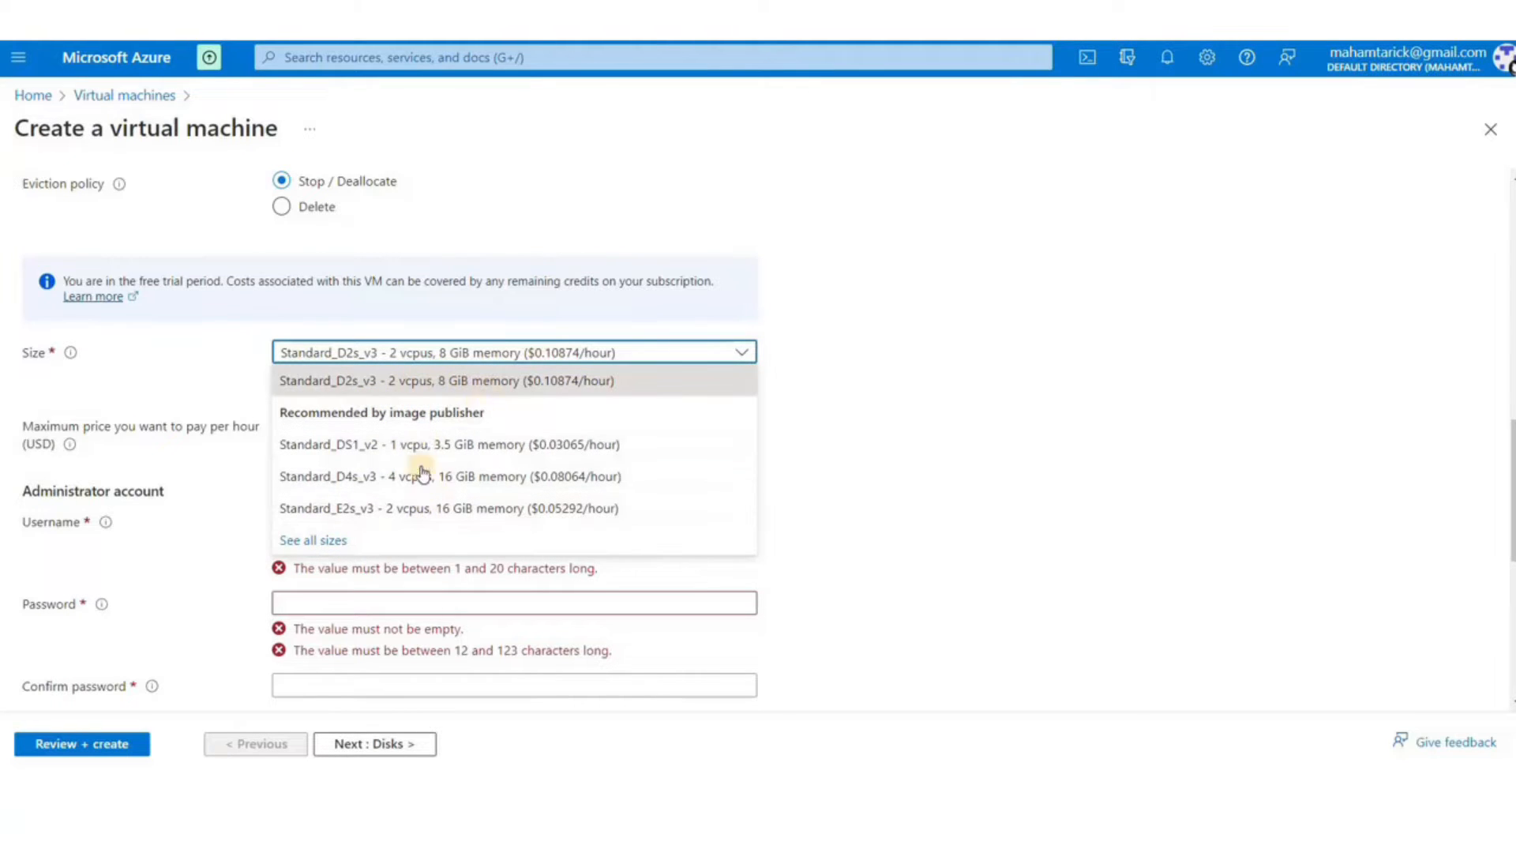
{"action": "left_click", "coordinate": [440, 379]}
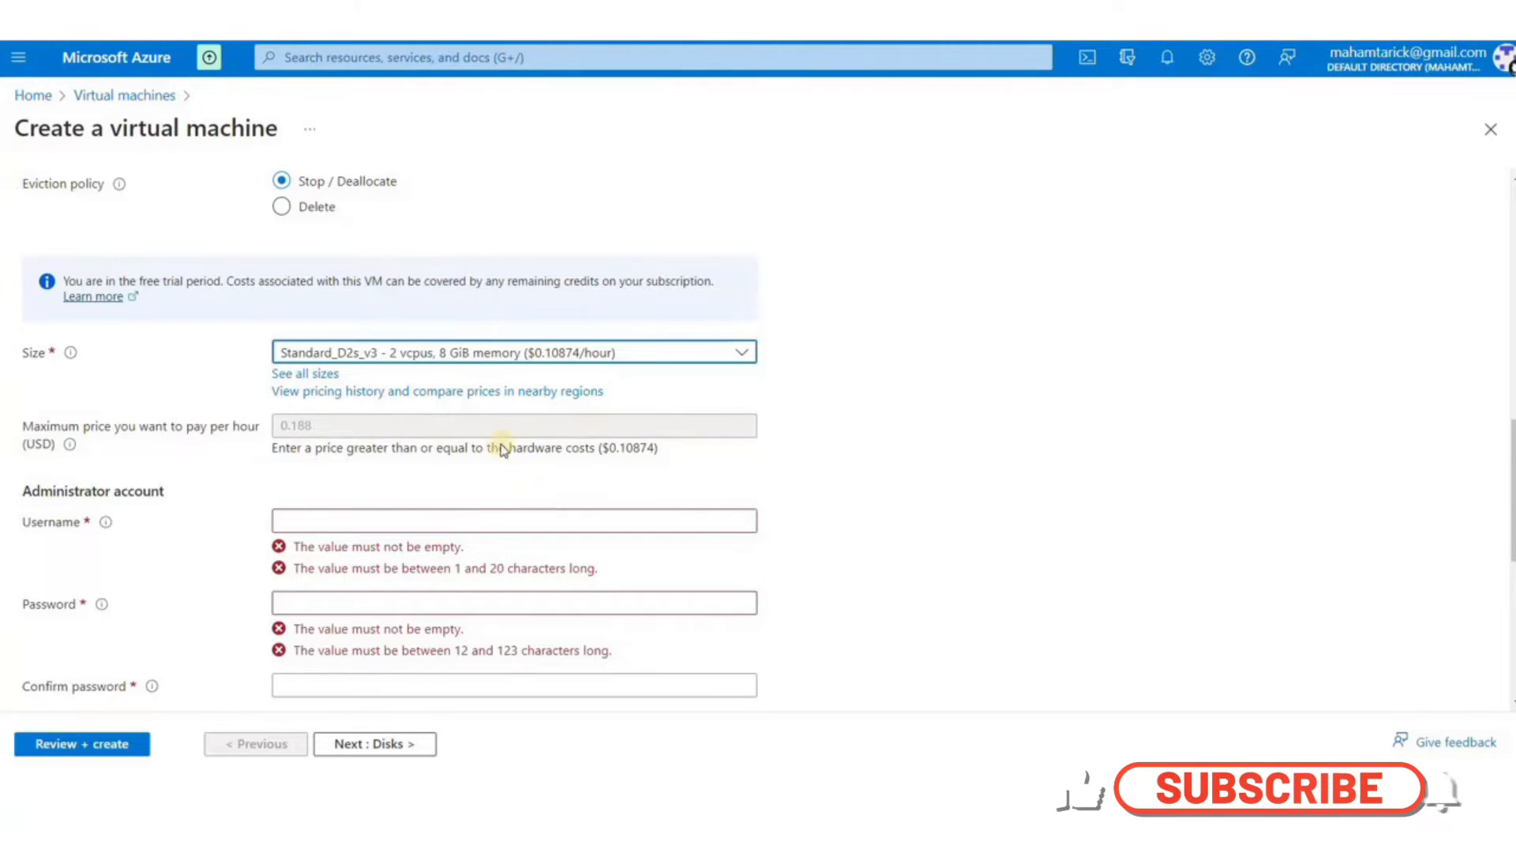
Fill in the administrator account's username and password, and confirm the password
{"action": "left_click", "coordinate": [414, 483]}
{"action": "scroll", "coordinate": [414, 485], "scroll_direction": "down", "scroll_amount": 1}
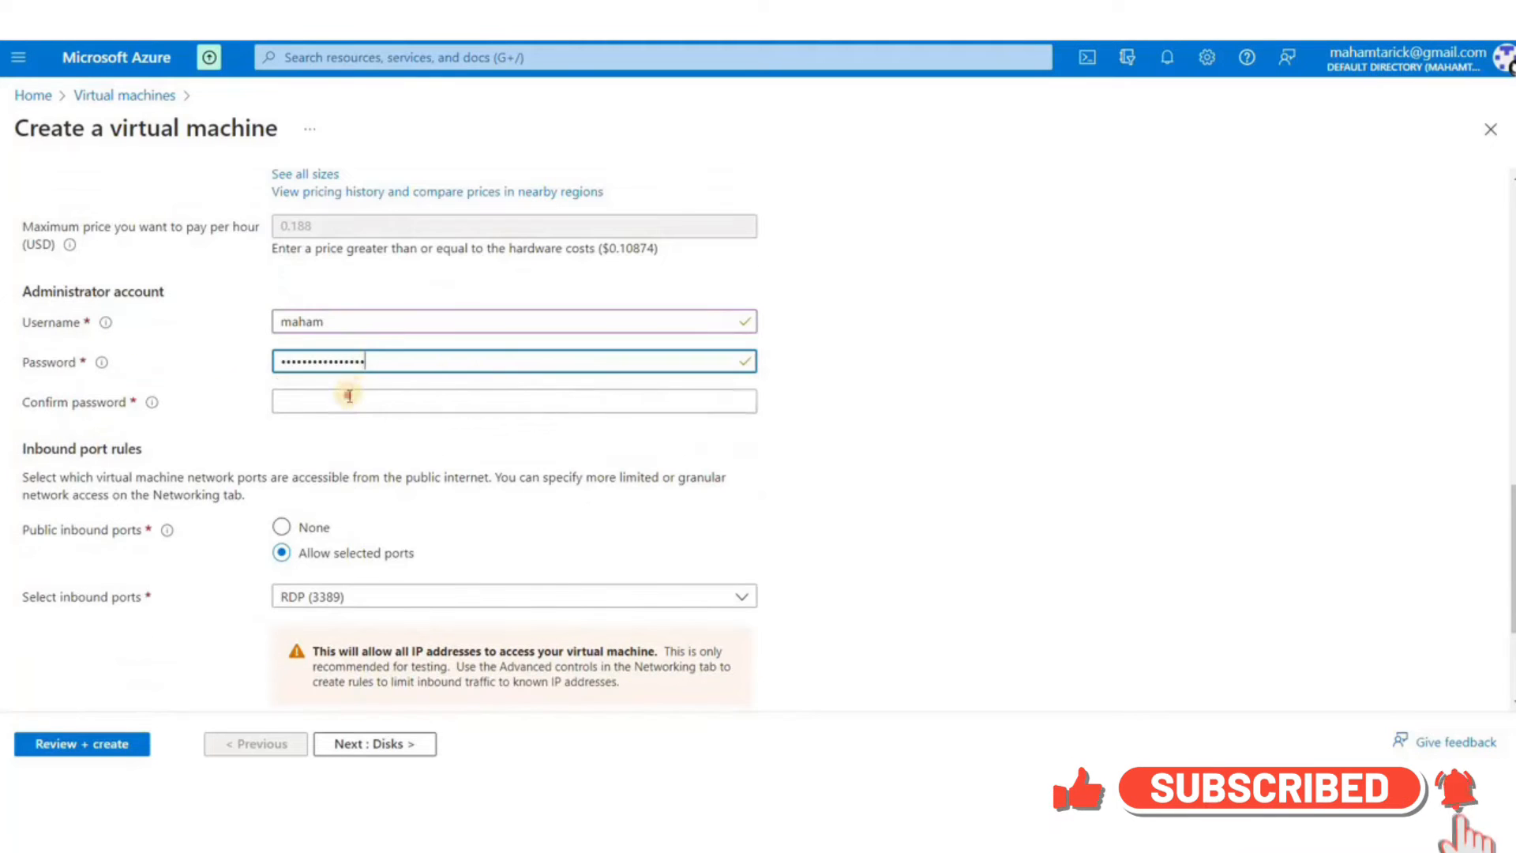
{"action": "left_click", "coordinate": [350, 396]}
{"action": "type", "text": "••••••••••"}
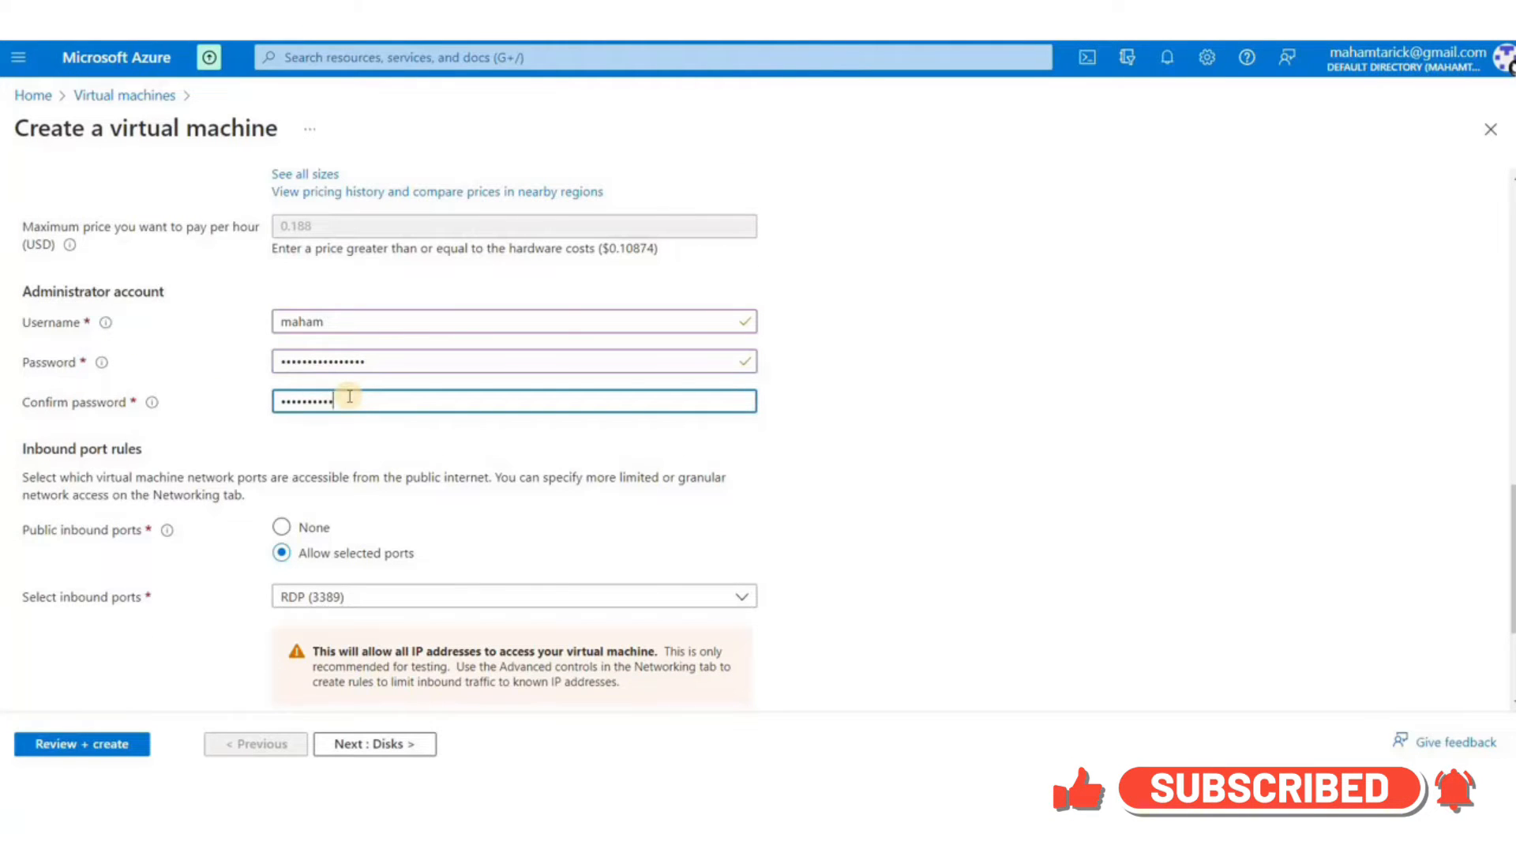
{"action": "type", "text": "••••••"}
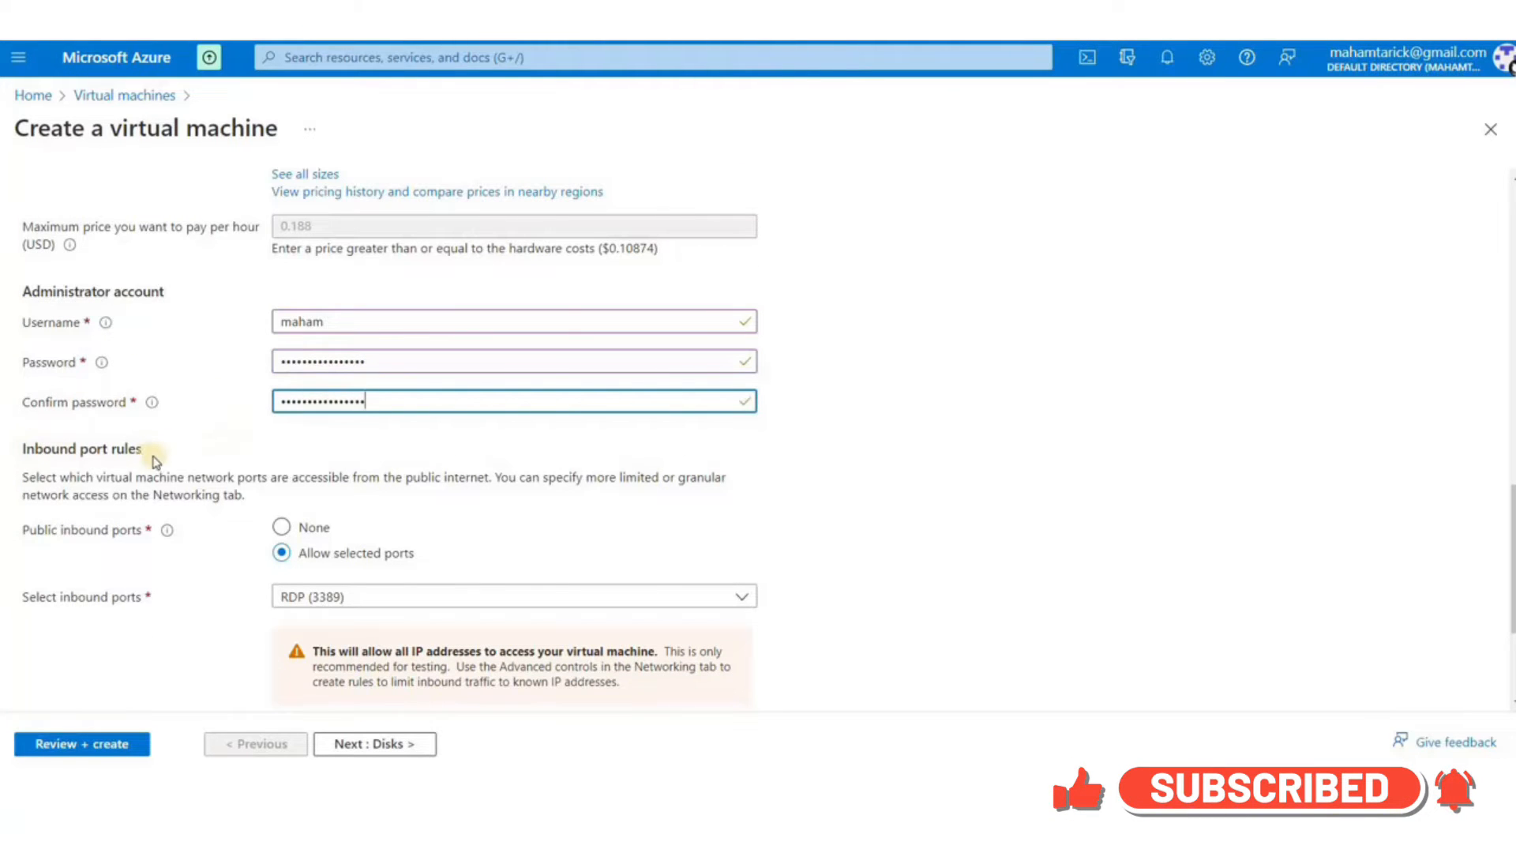
Opt to use an existing Windows Server license and confirm eligibility for the Azure Hybrid Benefit
{"action": "scroll", "coordinate": [161, 463], "scroll_direction": "down", "scroll_amount": 1}
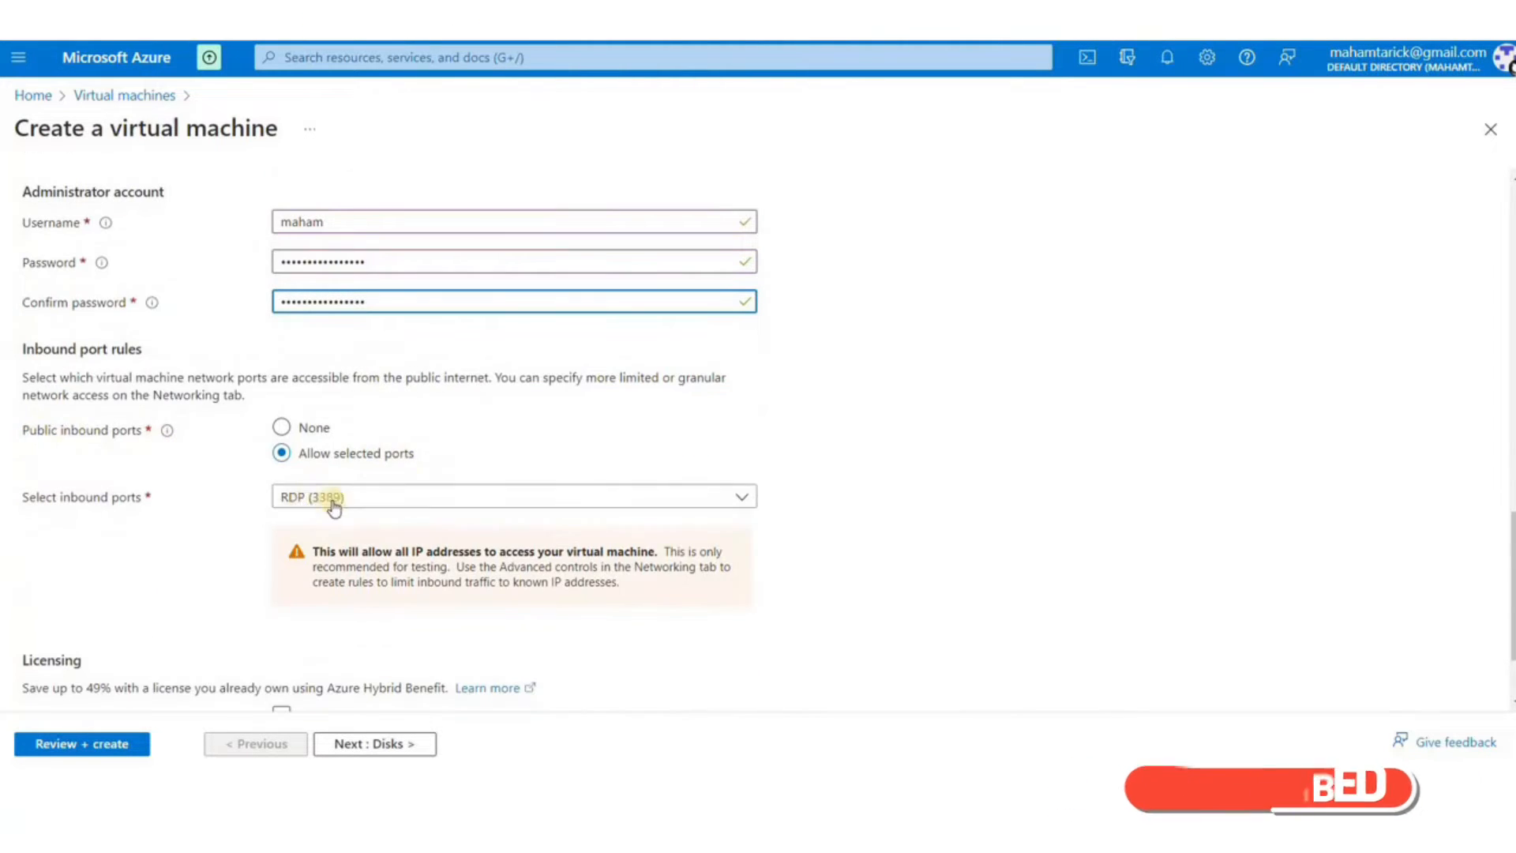
{"action": "scroll", "coordinate": [379, 514], "scroll_direction": "down", "scroll_amount": 2}
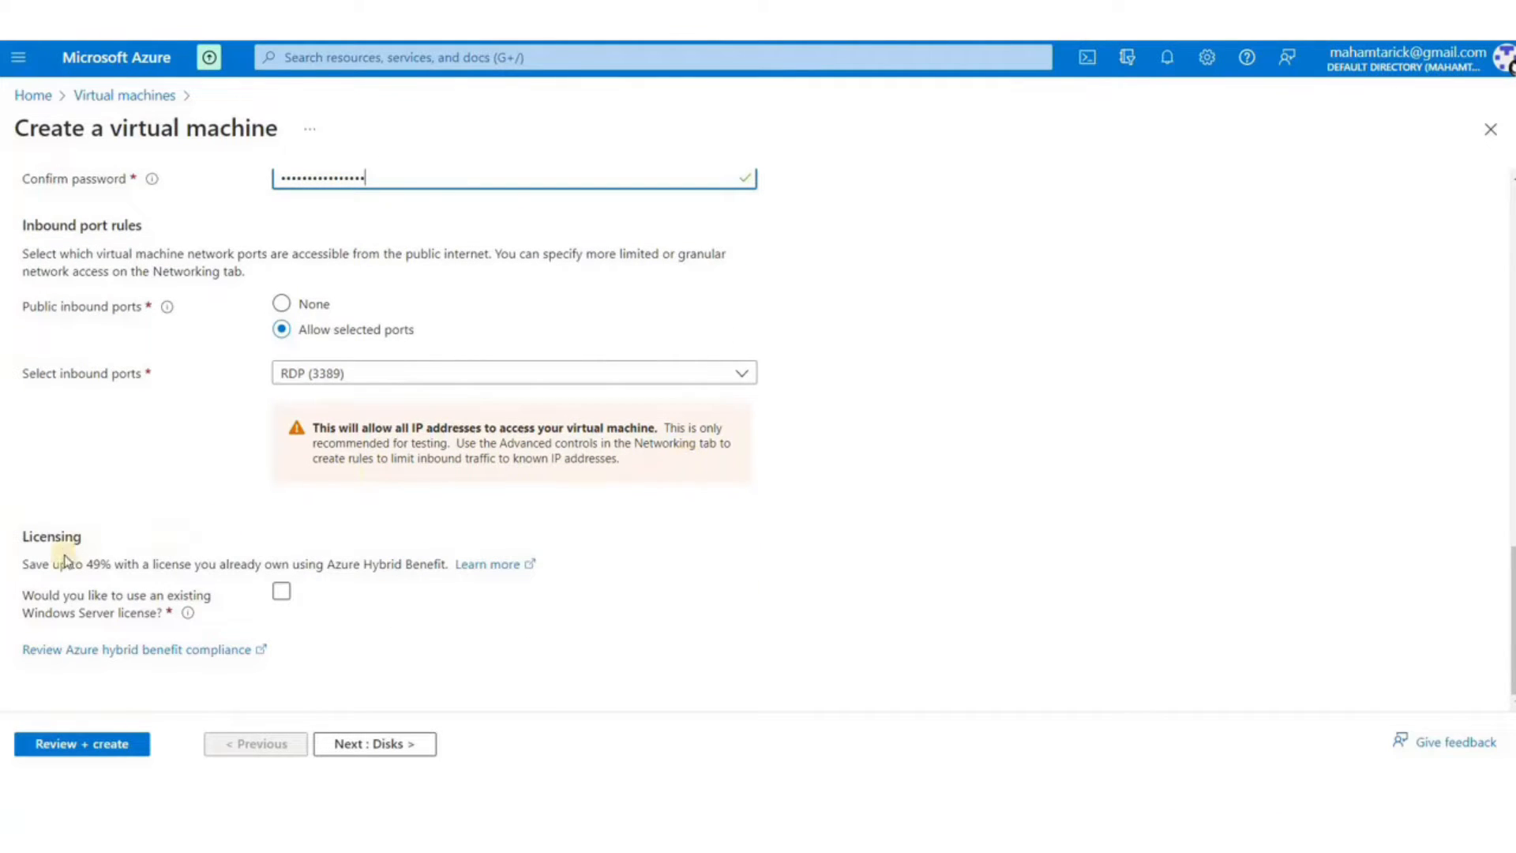
{"action": "left_click", "coordinate": [281, 591]}
{"action": "scroll", "coordinate": [55, 624], "scroll_direction": "down", "scroll_amount": 1}
{"action": "left_click", "coordinate": [33, 605]}
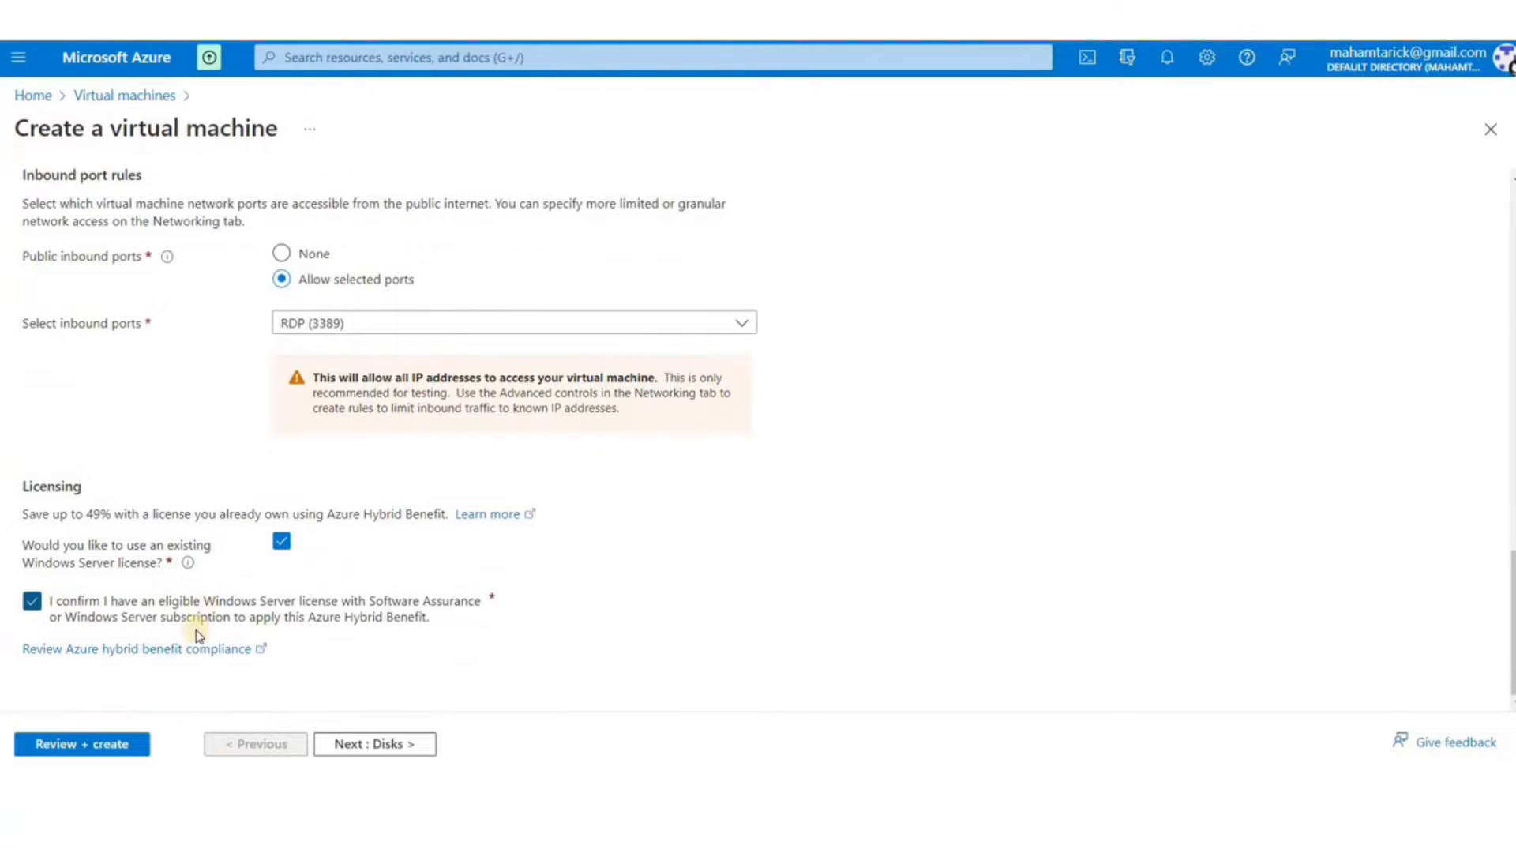
In the disk settings, set the OS disk type to Standard HDD and the key management to Platform-managed key
{"action": "left_click", "coordinate": [357, 745]}
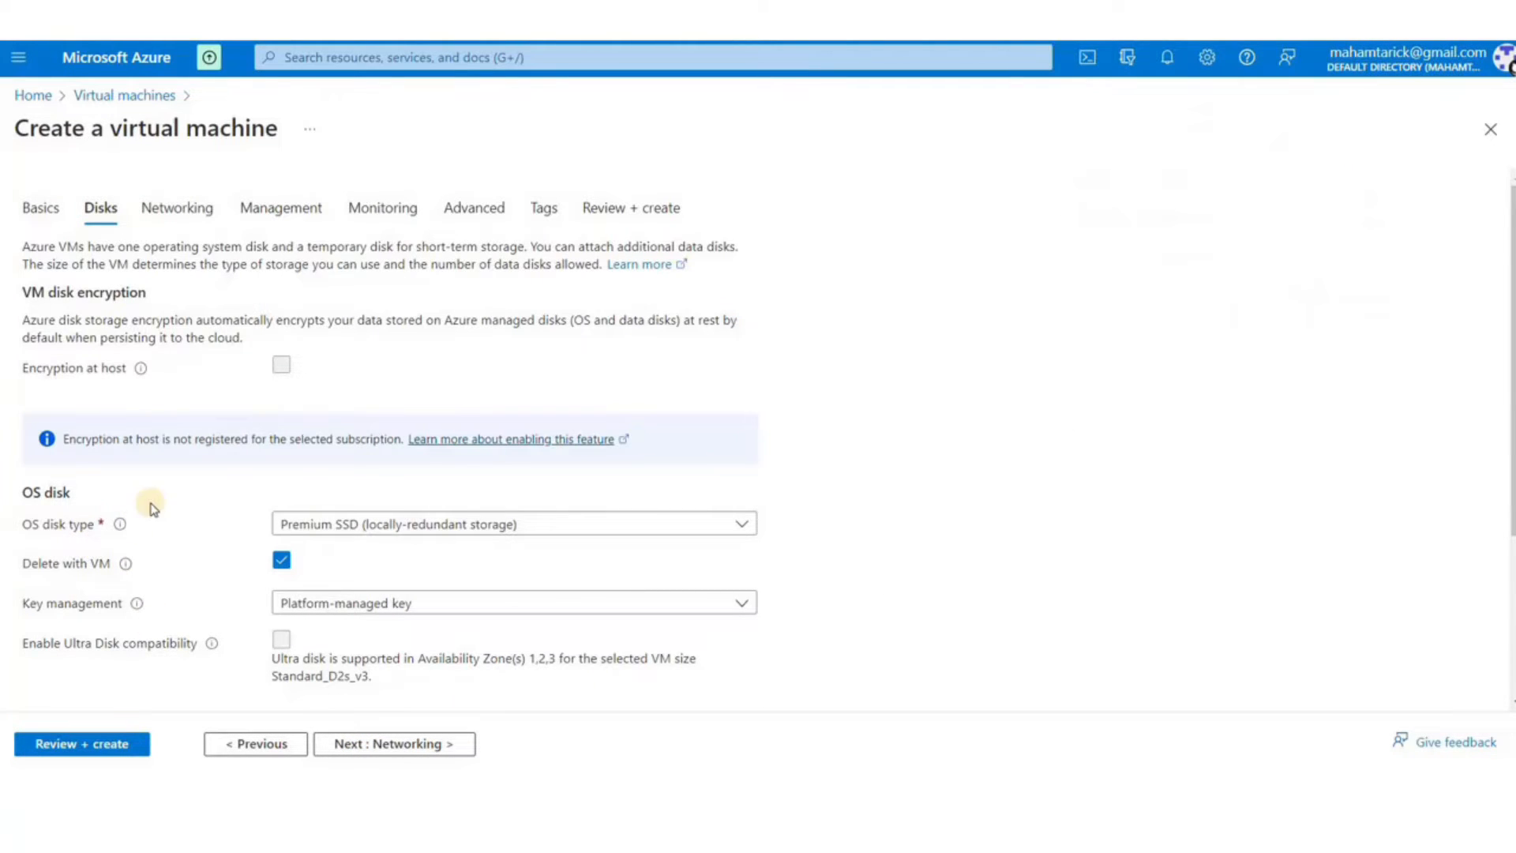
{"action": "scroll", "coordinate": [527, 501], "scroll_direction": "down", "scroll_amount": 3}
{"action": "left_click", "coordinate": [463, 276]}
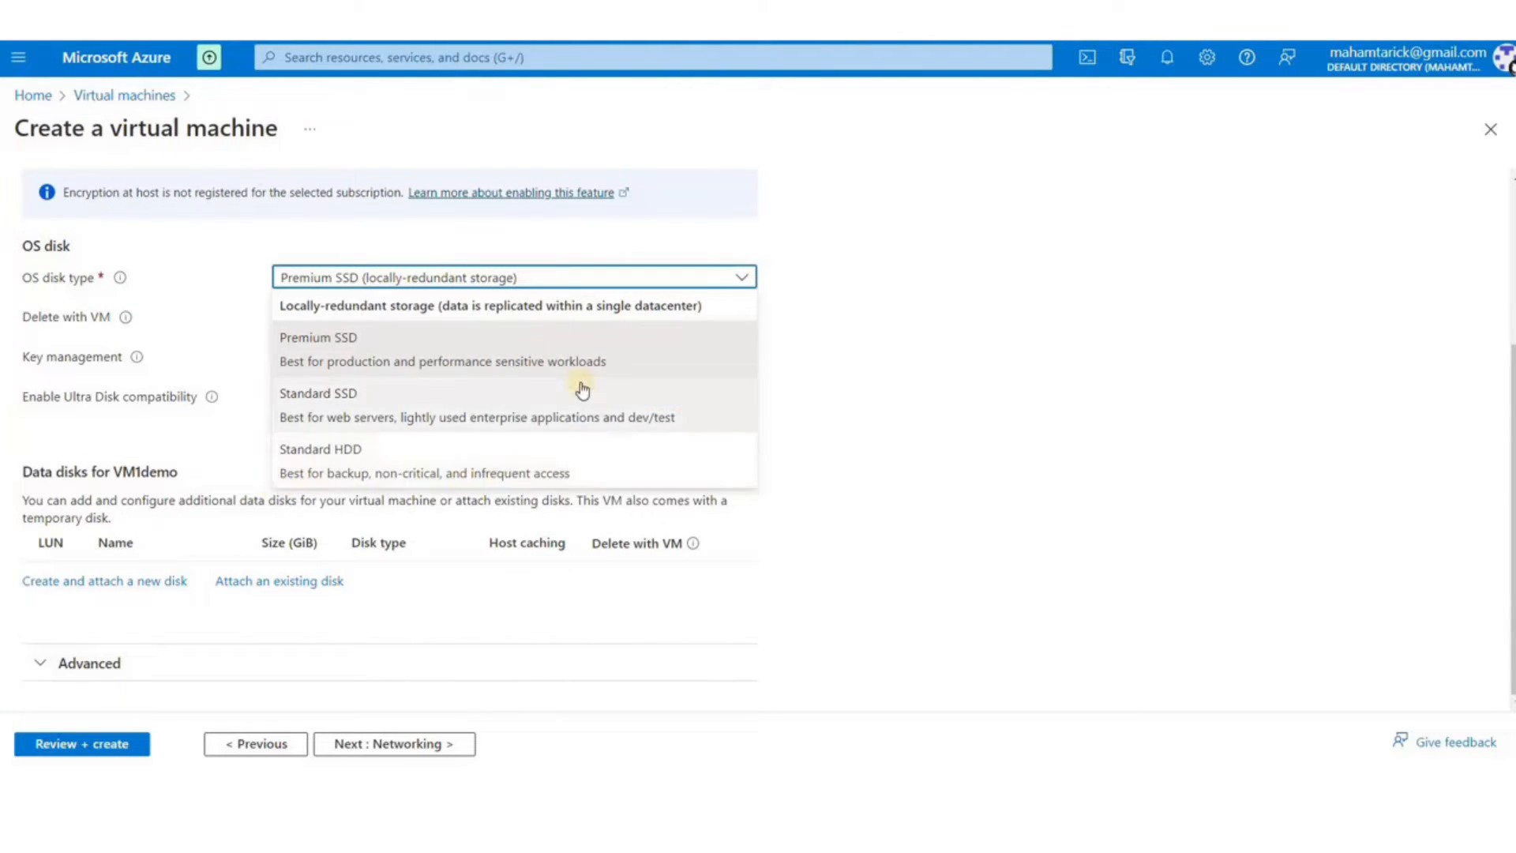
{"action": "left_click", "coordinate": [355, 469]}
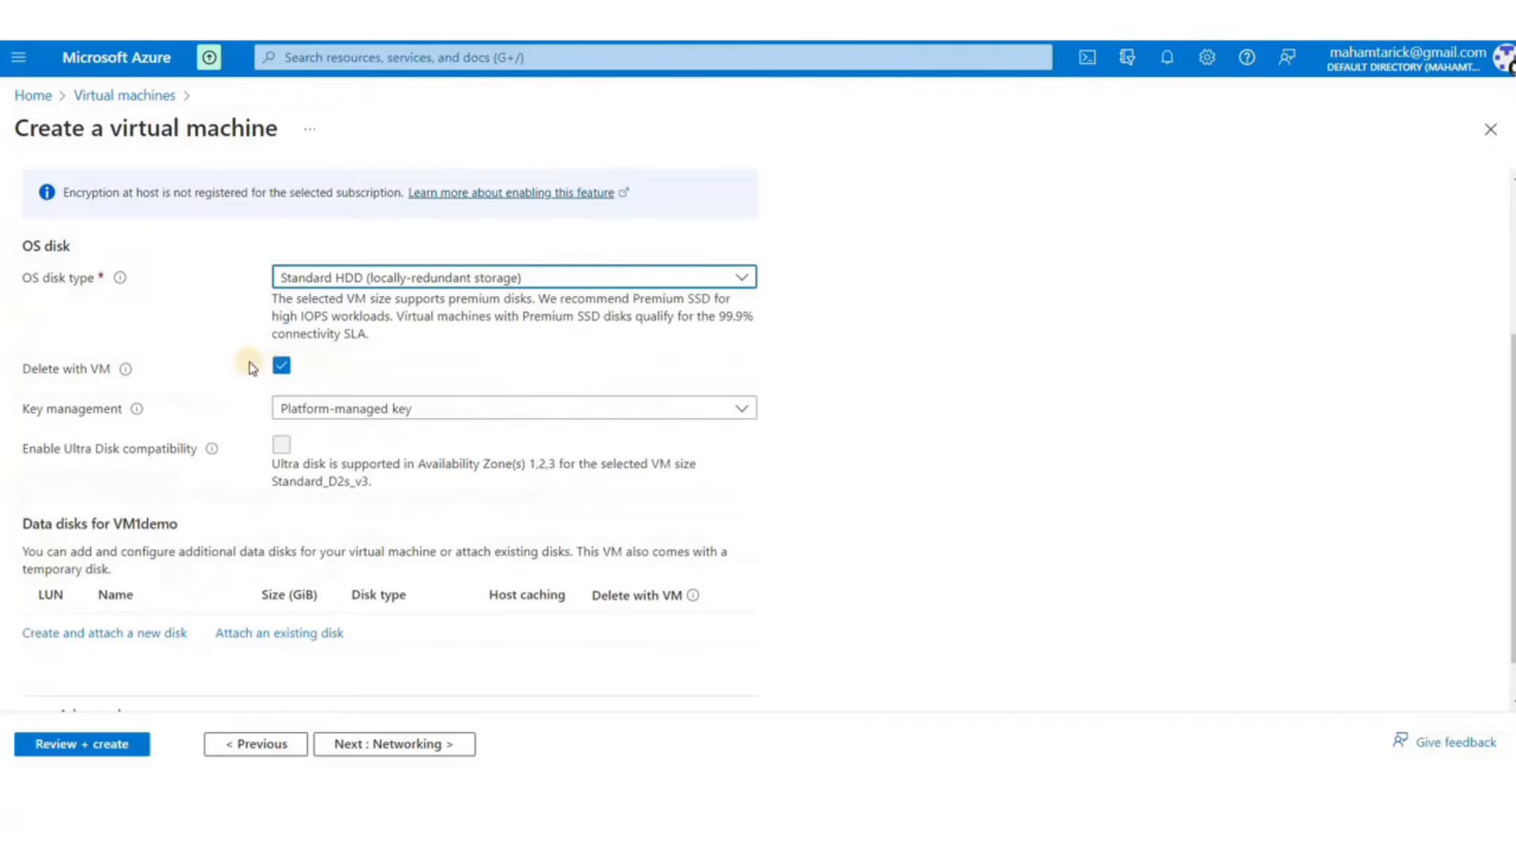
{"action": "scroll", "coordinate": [158, 379], "scroll_direction": "down", "scroll_amount": 1}
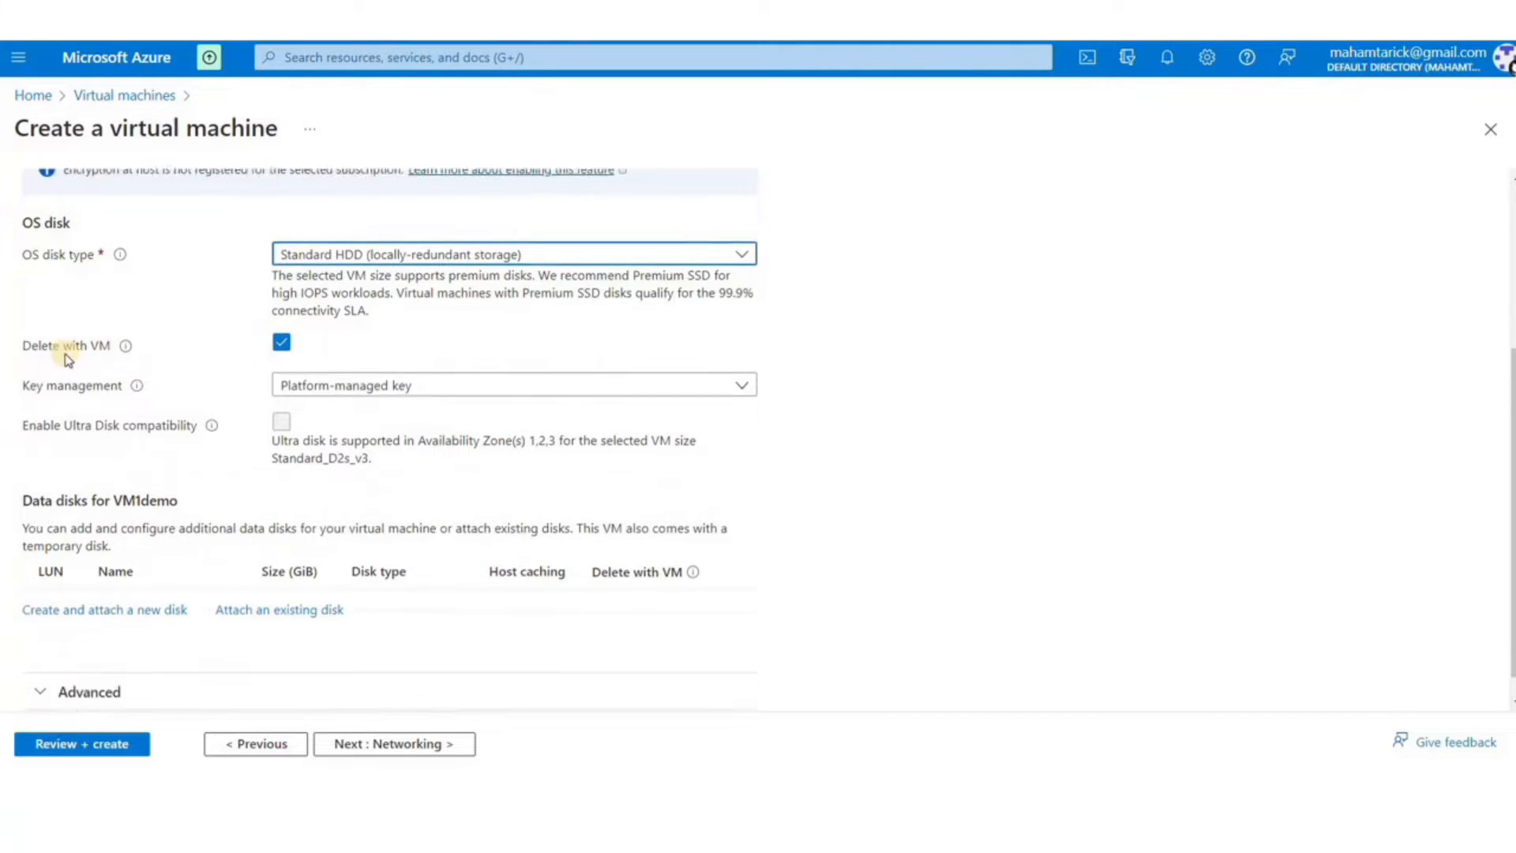
{"action": "left_click", "coordinate": [405, 359]}
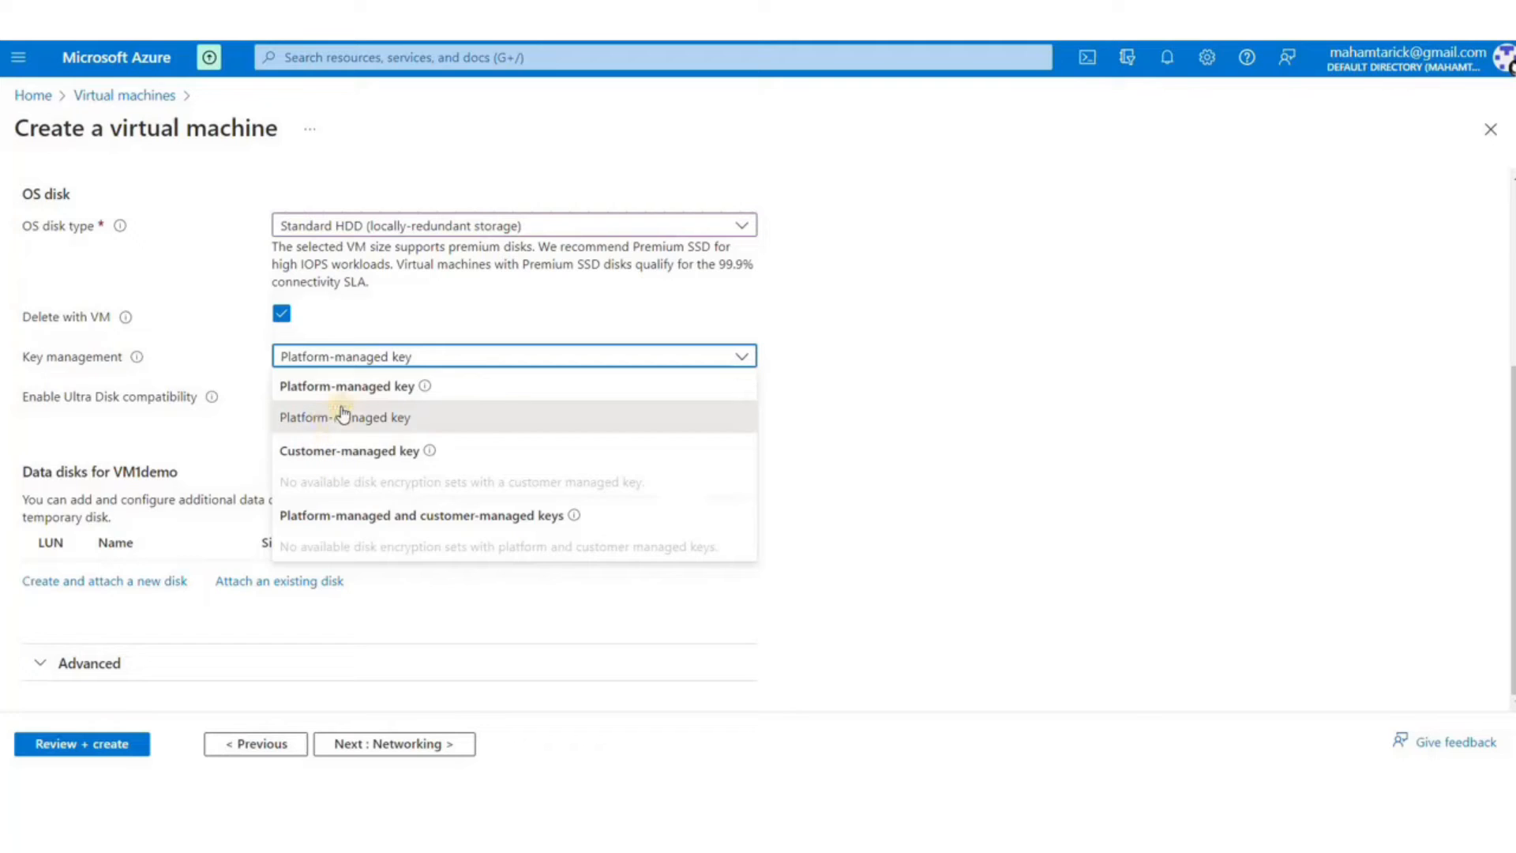
{"action": "left_click", "coordinate": [332, 412]}
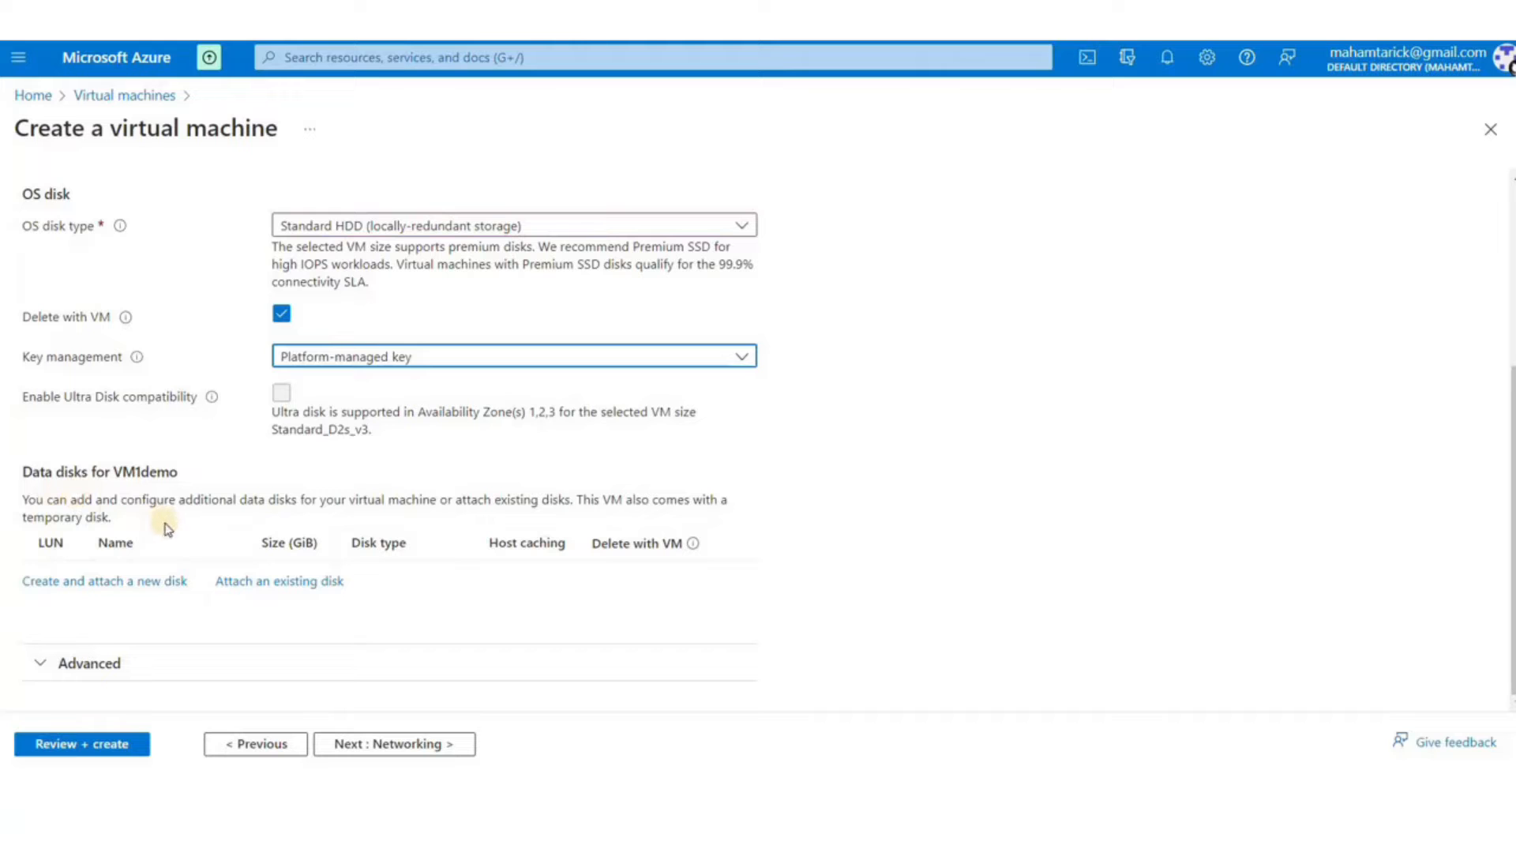
In the networking settings, keep SkillCurb-vnet as the virtual network and enable deleting the public IP and NIC with the VM
{"action": "left_click", "coordinate": [437, 753]}
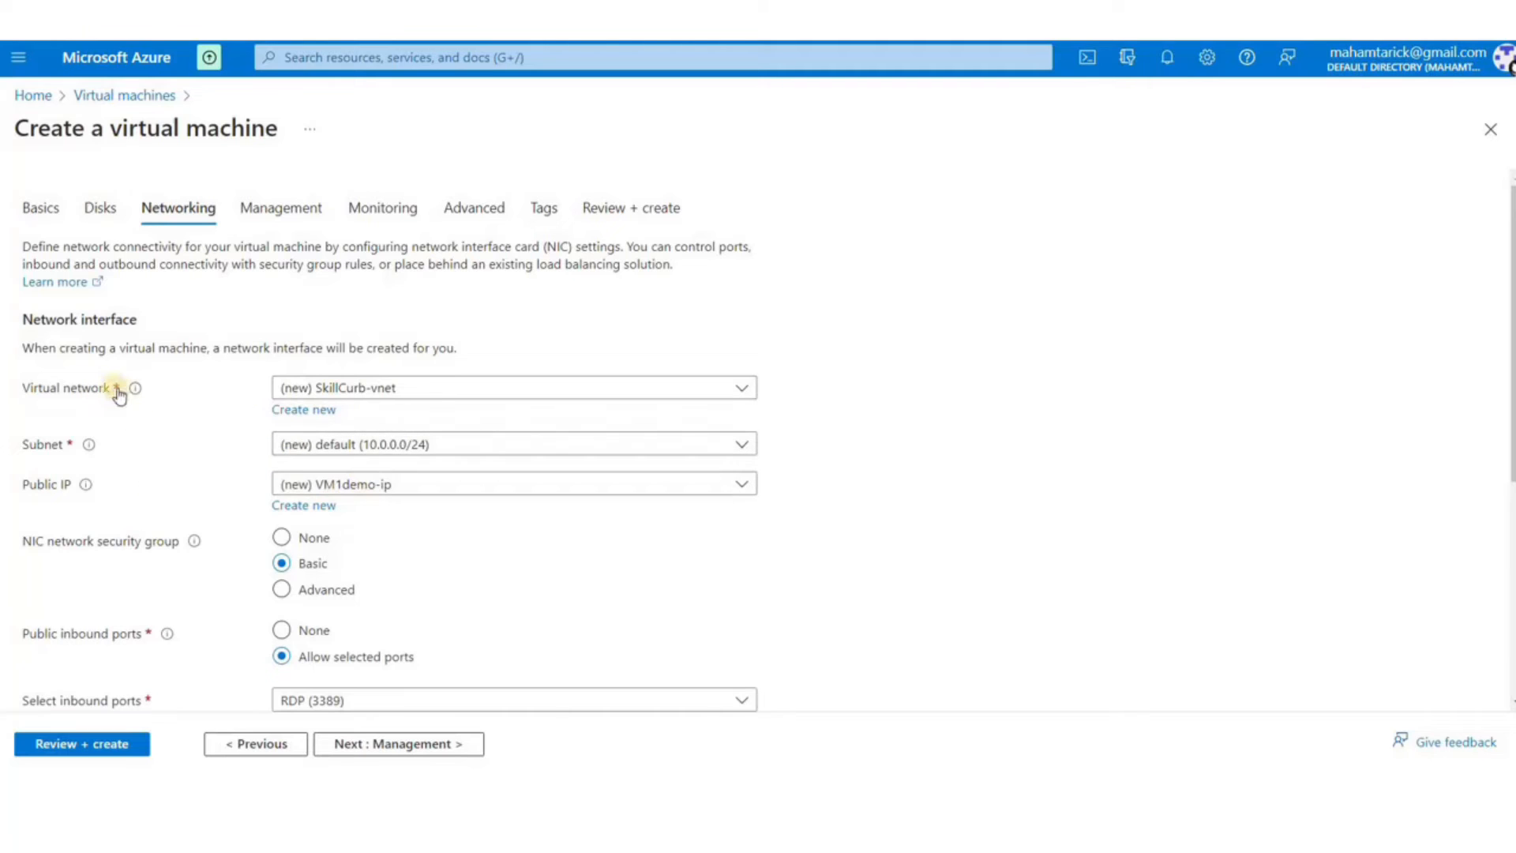
{"action": "left_click", "coordinate": [303, 411]}
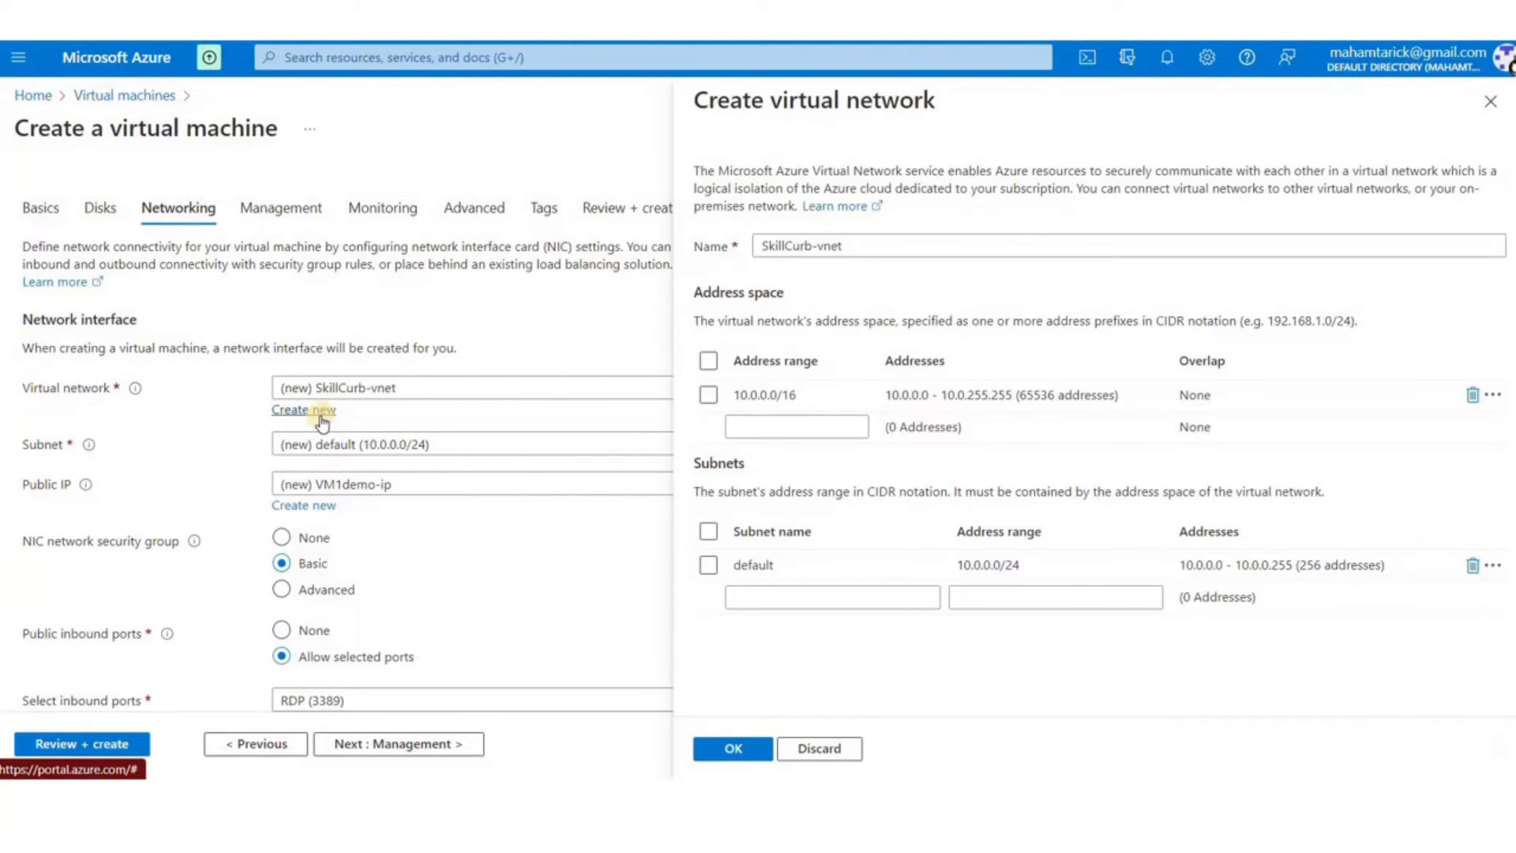
{"action": "left_click", "coordinate": [666, 661]}
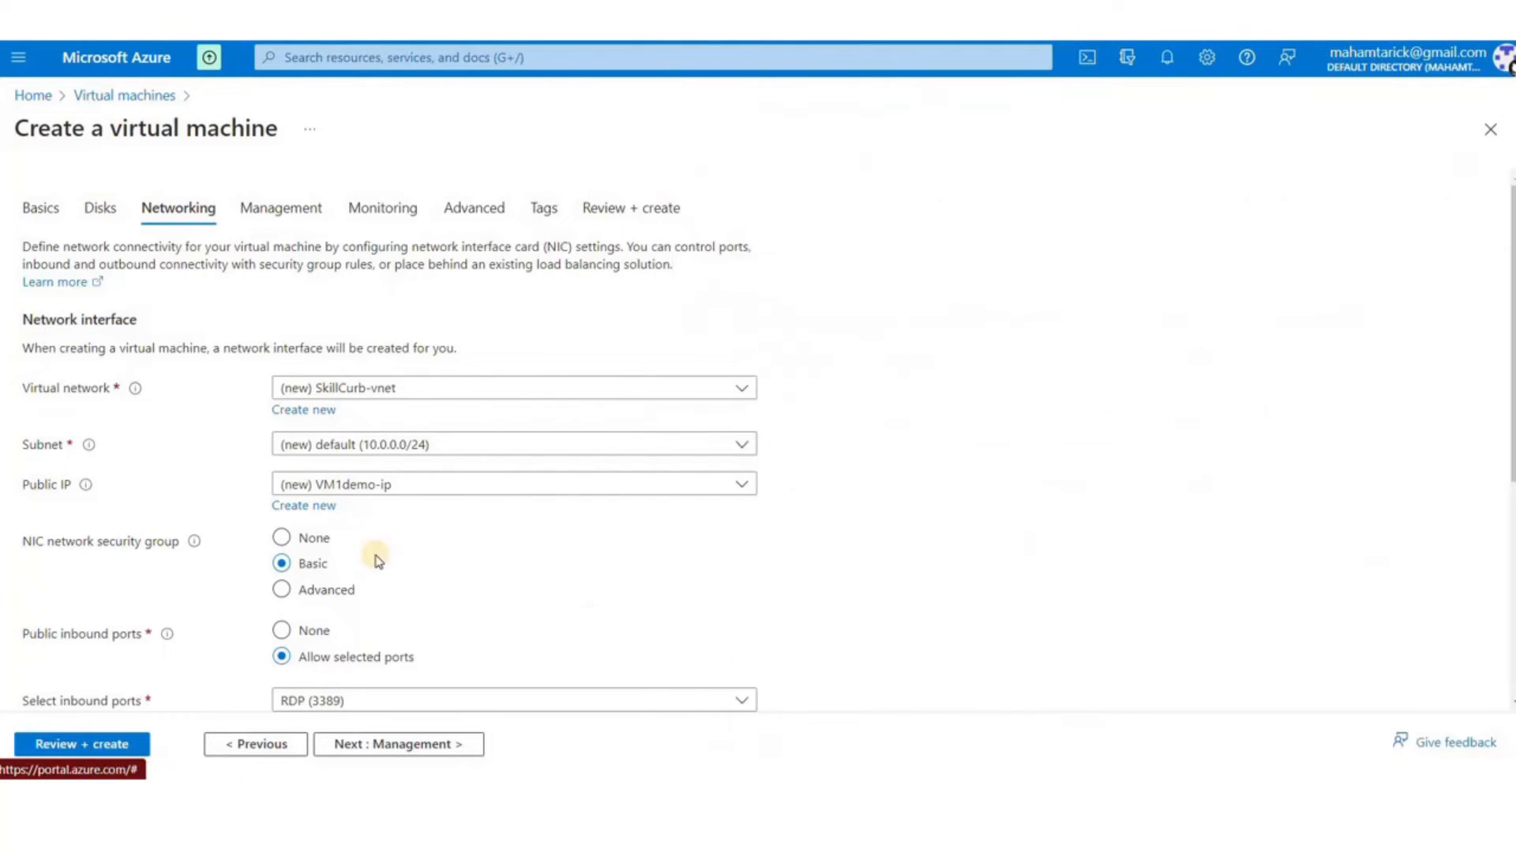
{"action": "scroll", "coordinate": [363, 474], "scroll_direction": "down", "scroll_amount": 3}
{"action": "scroll", "coordinate": [376, 472], "scroll_direction": "down", "scroll_amount": 2}
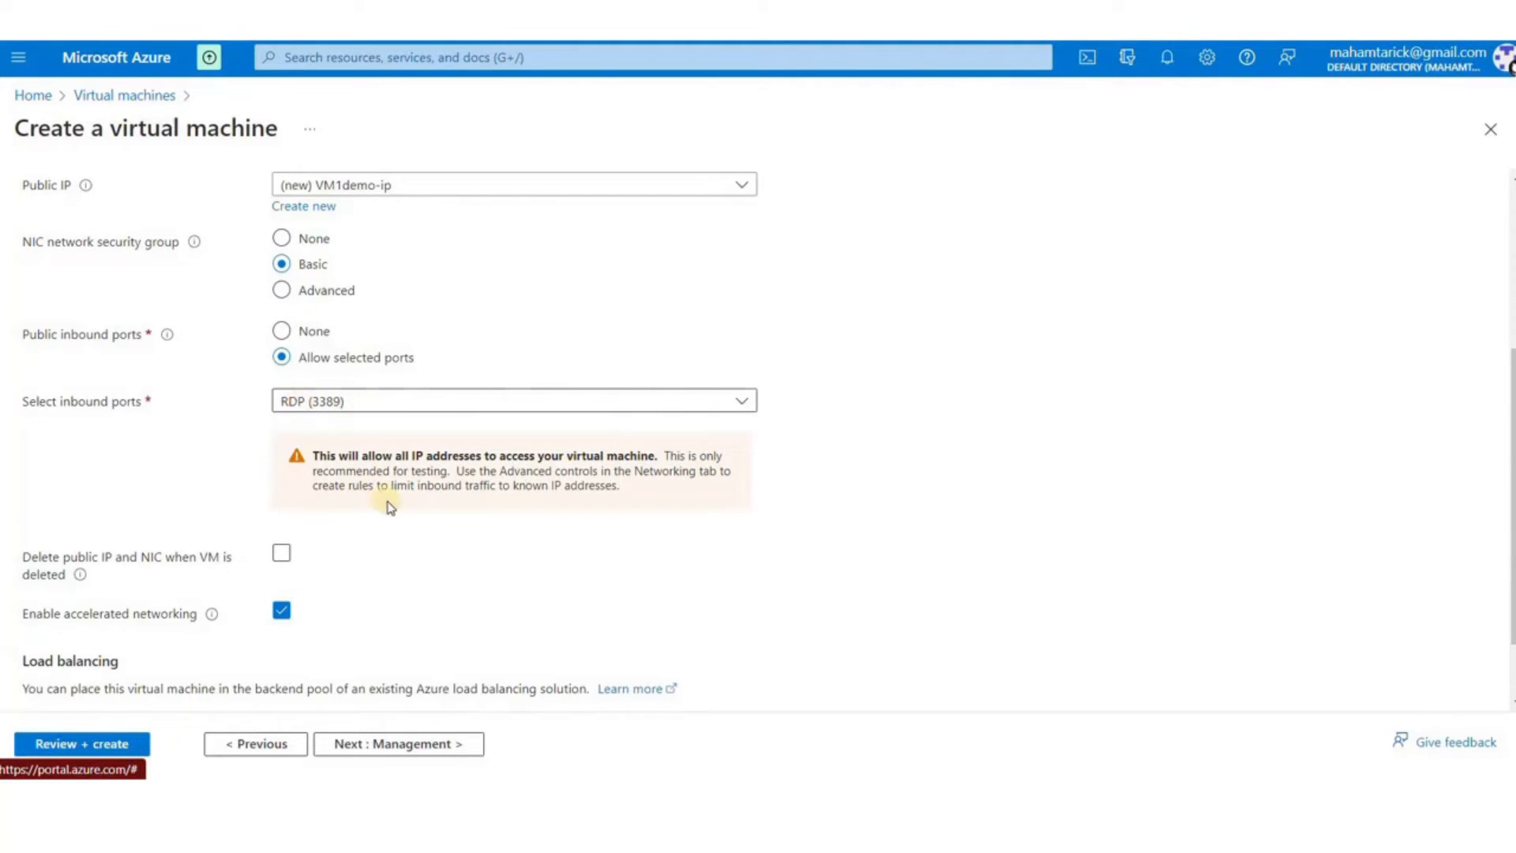
{"action": "scroll", "coordinate": [387, 503], "scroll_direction": "down", "scroll_amount": 1}
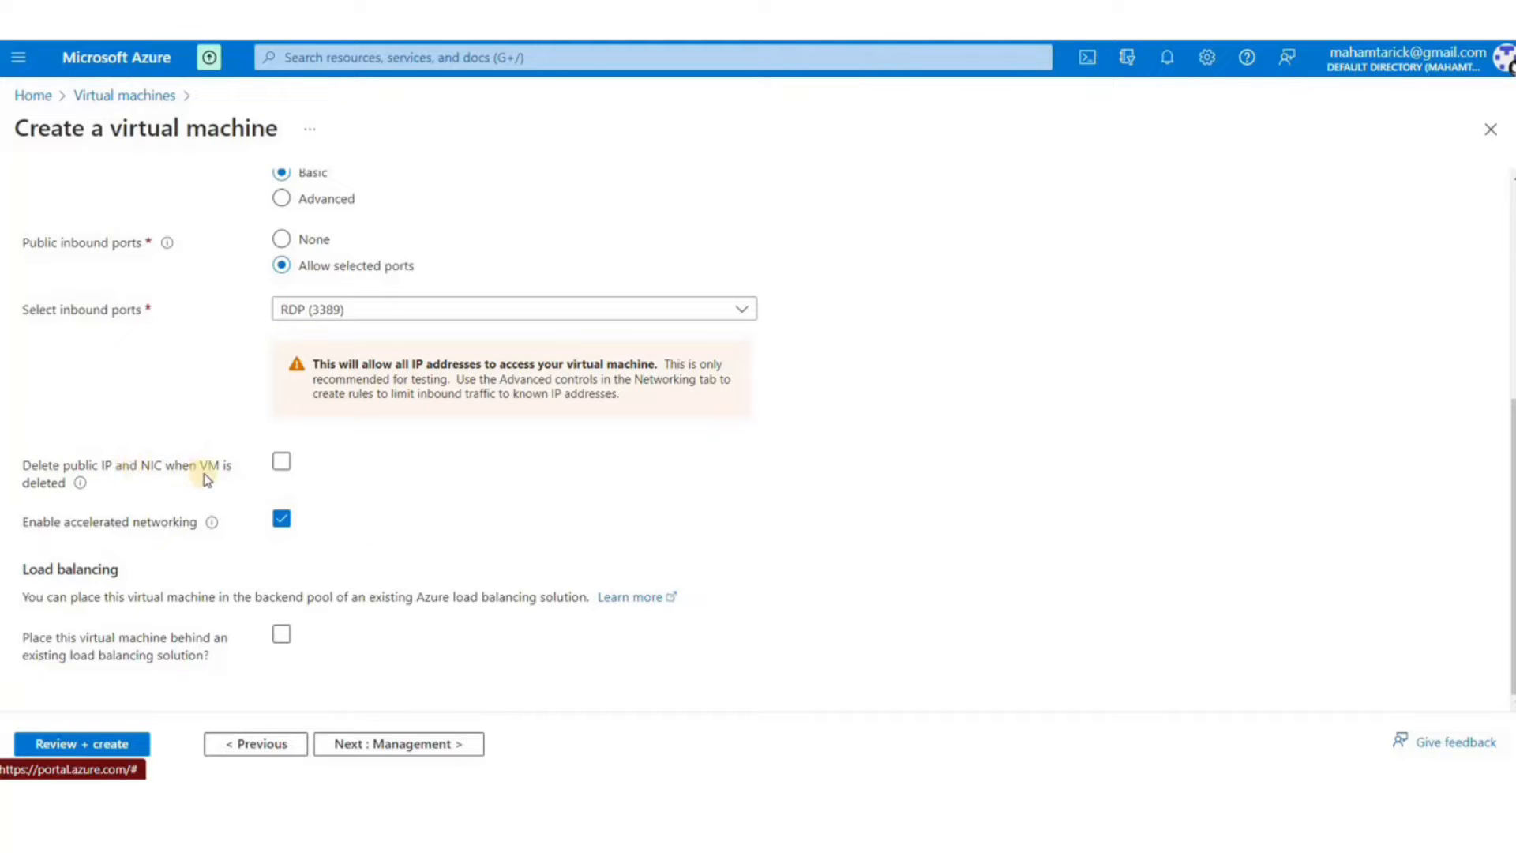
{"action": "left_click", "coordinate": [289, 466]}
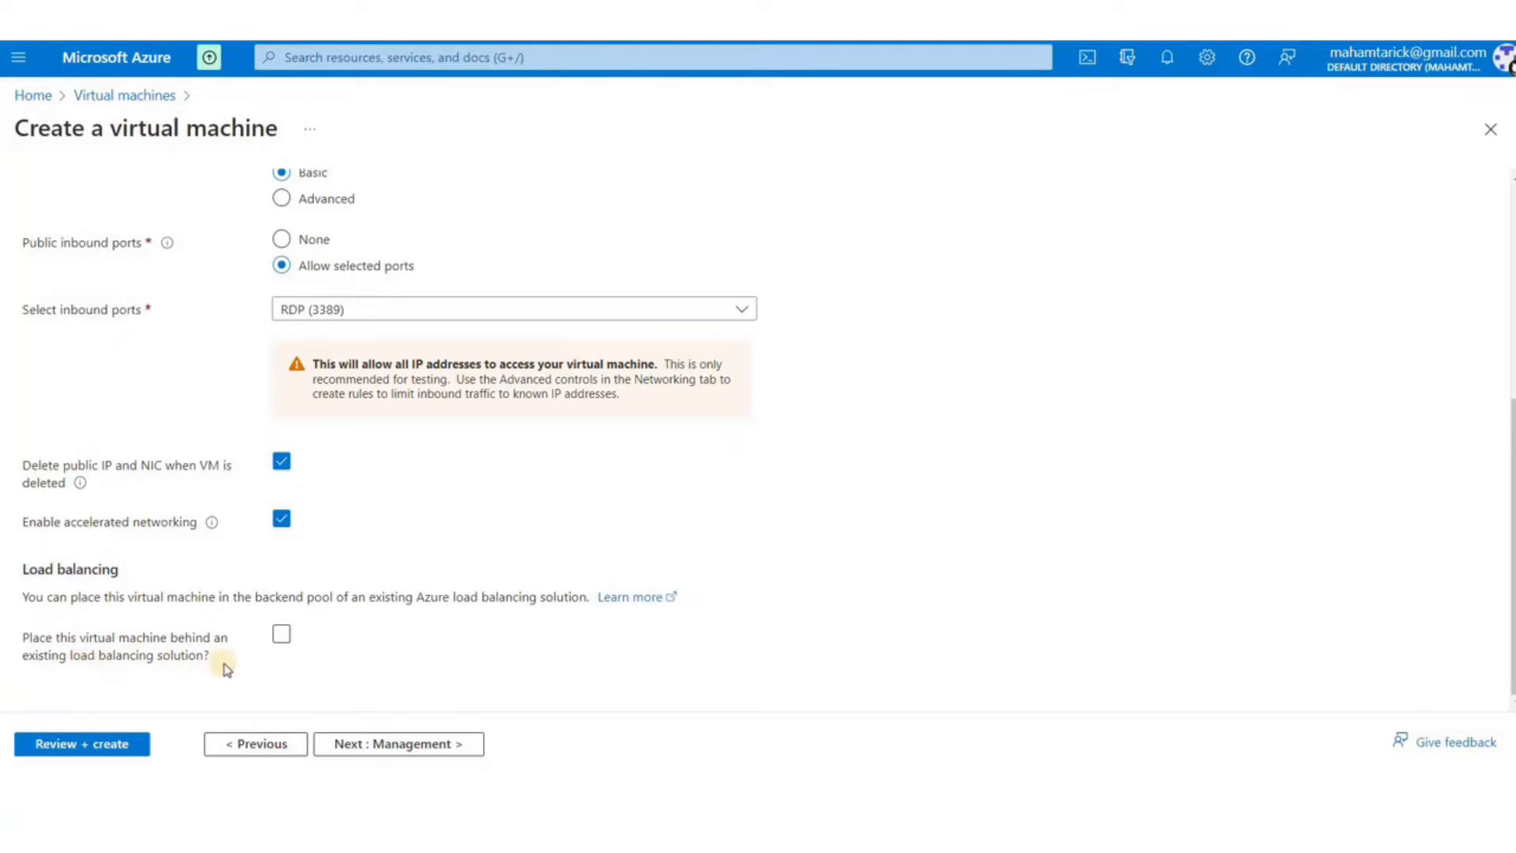
In the management settings, enable the free basic Microsoft Defender for Cloud plan and login with Azure AD
{"action": "left_click", "coordinate": [411, 744]}
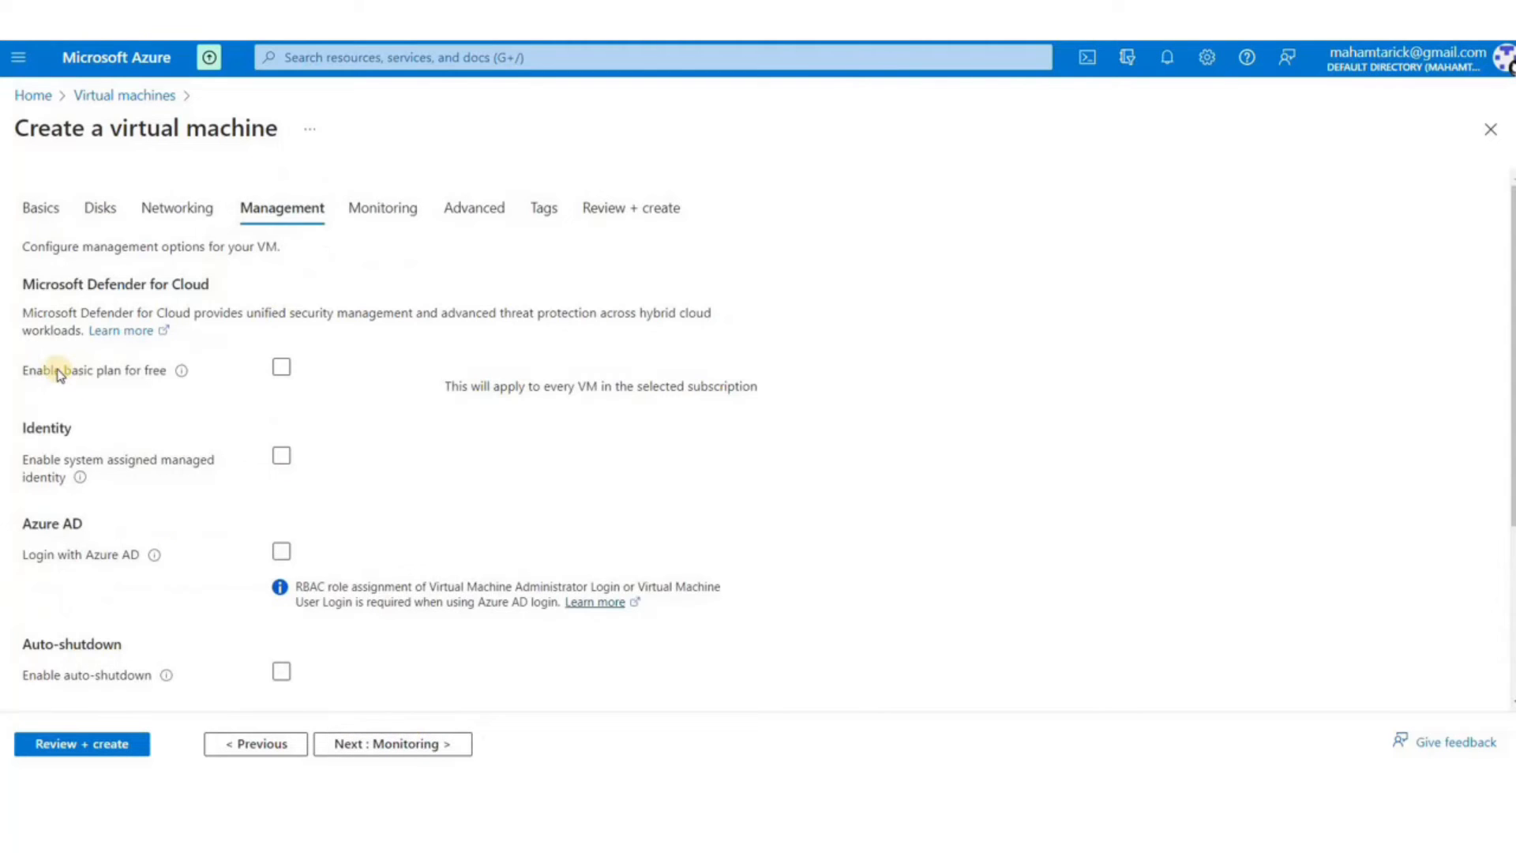
{"action": "left_click", "coordinate": [95, 372]}
{"action": "scroll", "coordinate": [33, 473], "scroll_direction": "down", "scroll_amount": 1}
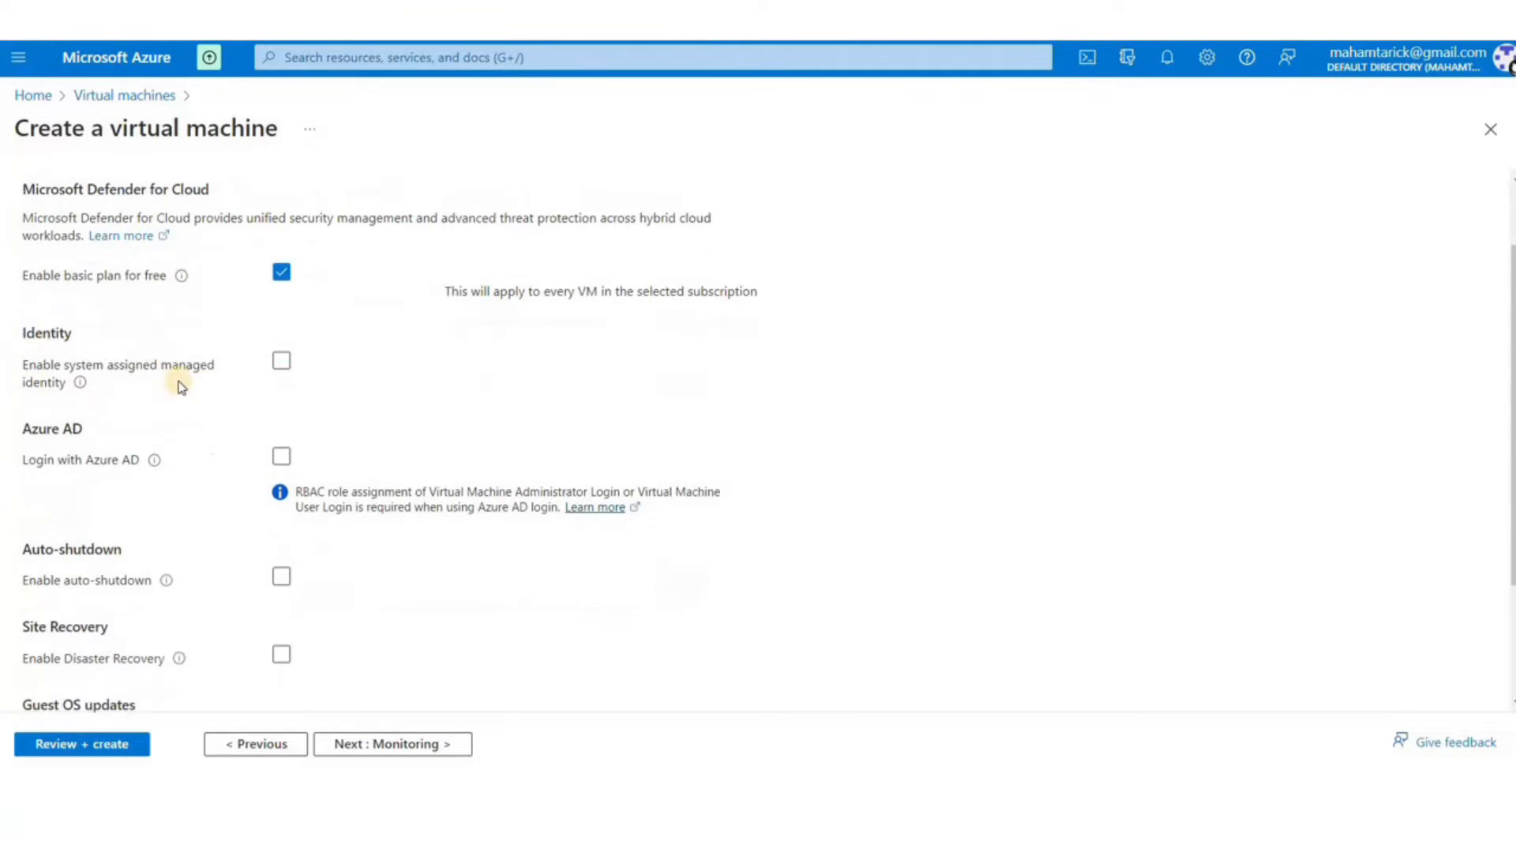
{"action": "scroll", "coordinate": [35, 373], "scroll_direction": "down", "scroll_amount": 1}
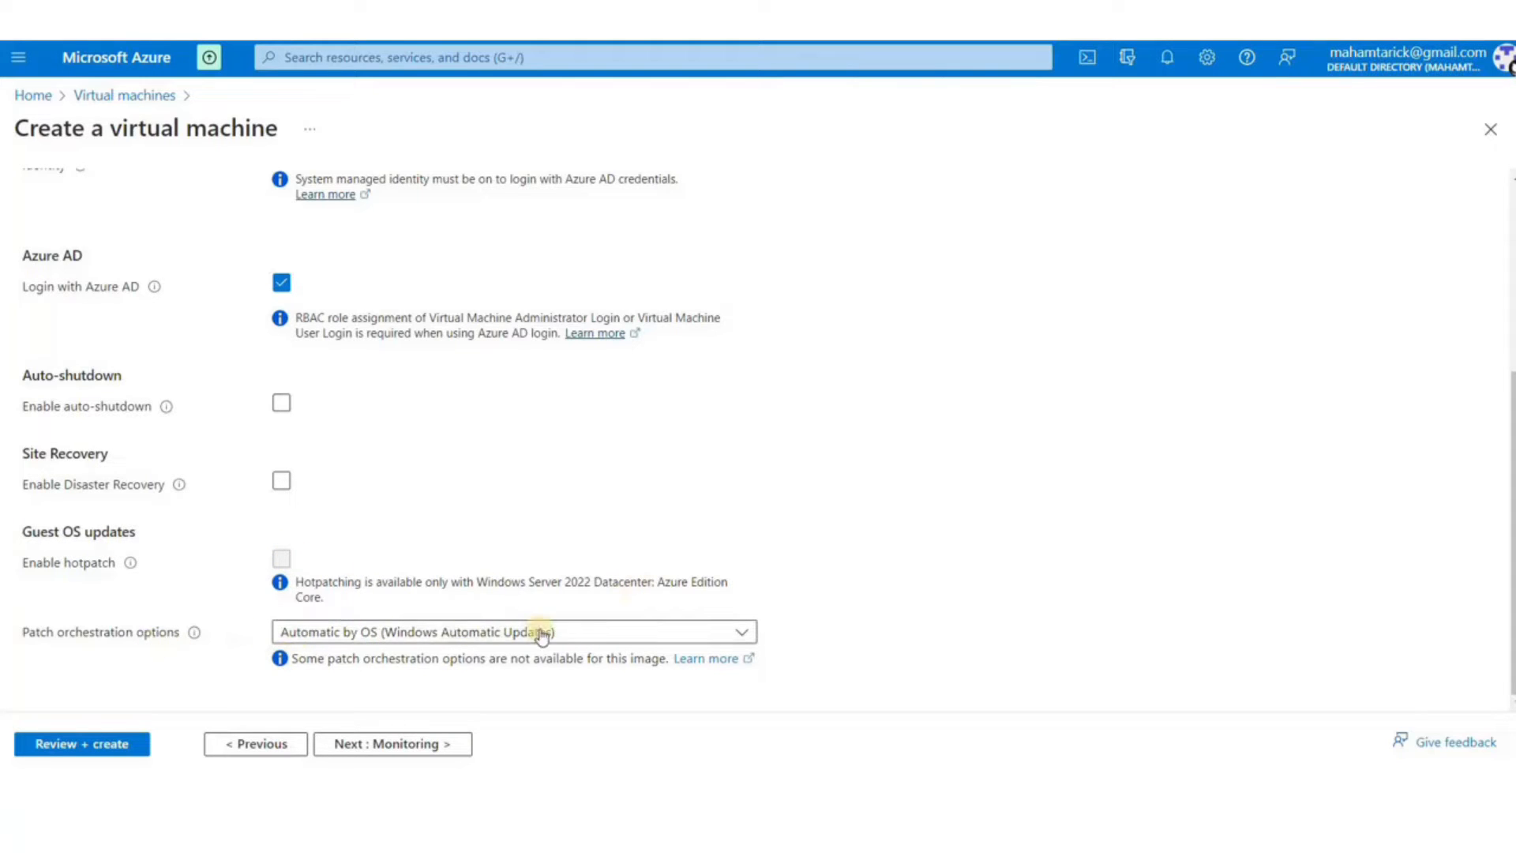
Continue past the monitoring settings to the advanced ones and browse the installable VM extensions without selecting any
{"action": "left_click", "coordinate": [374, 754]}
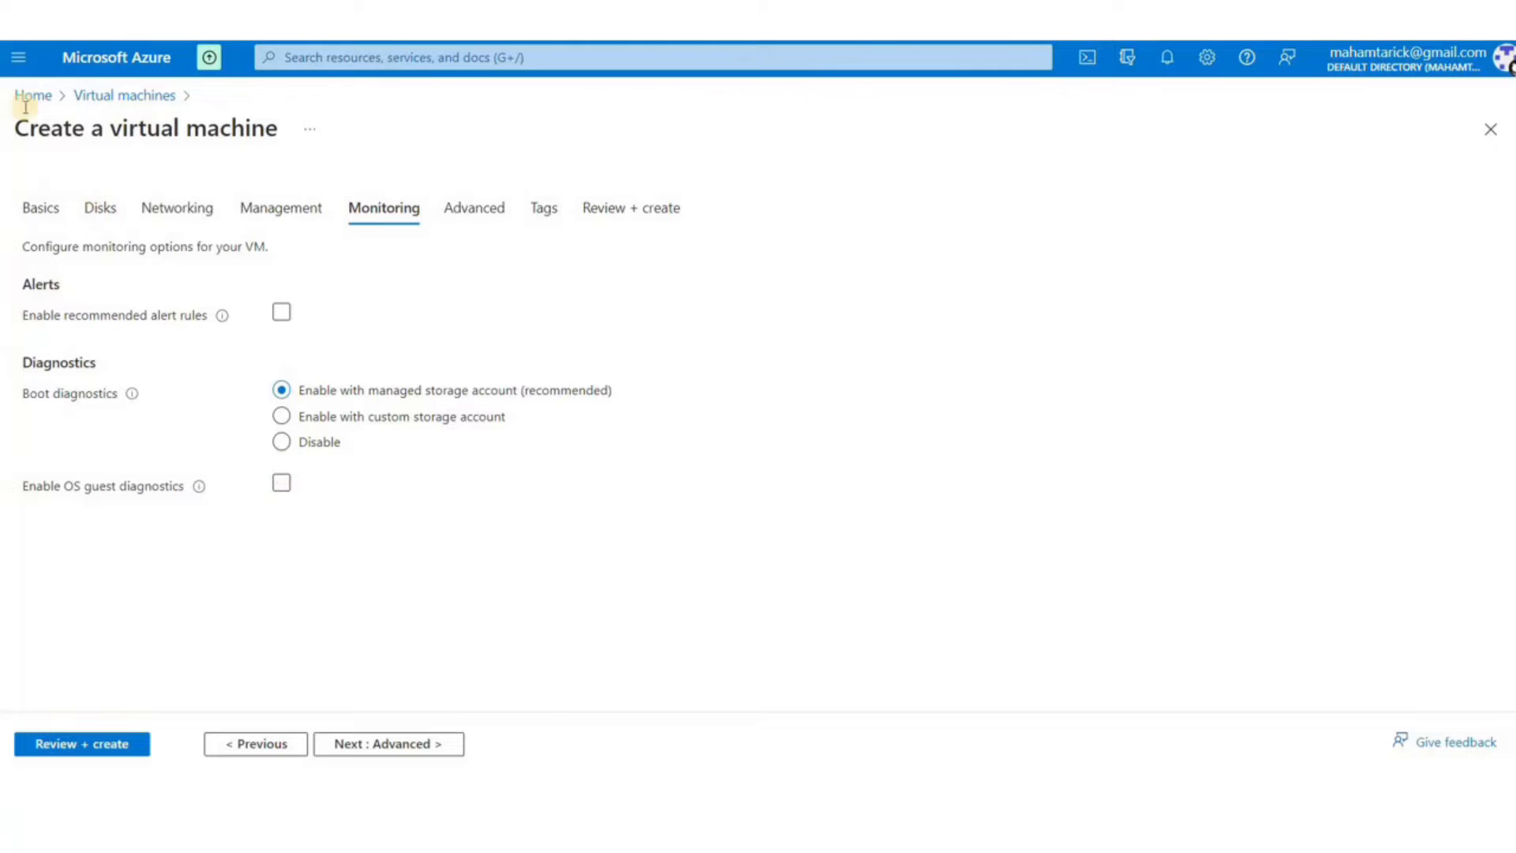
{"action": "left_click", "coordinate": [431, 741]}
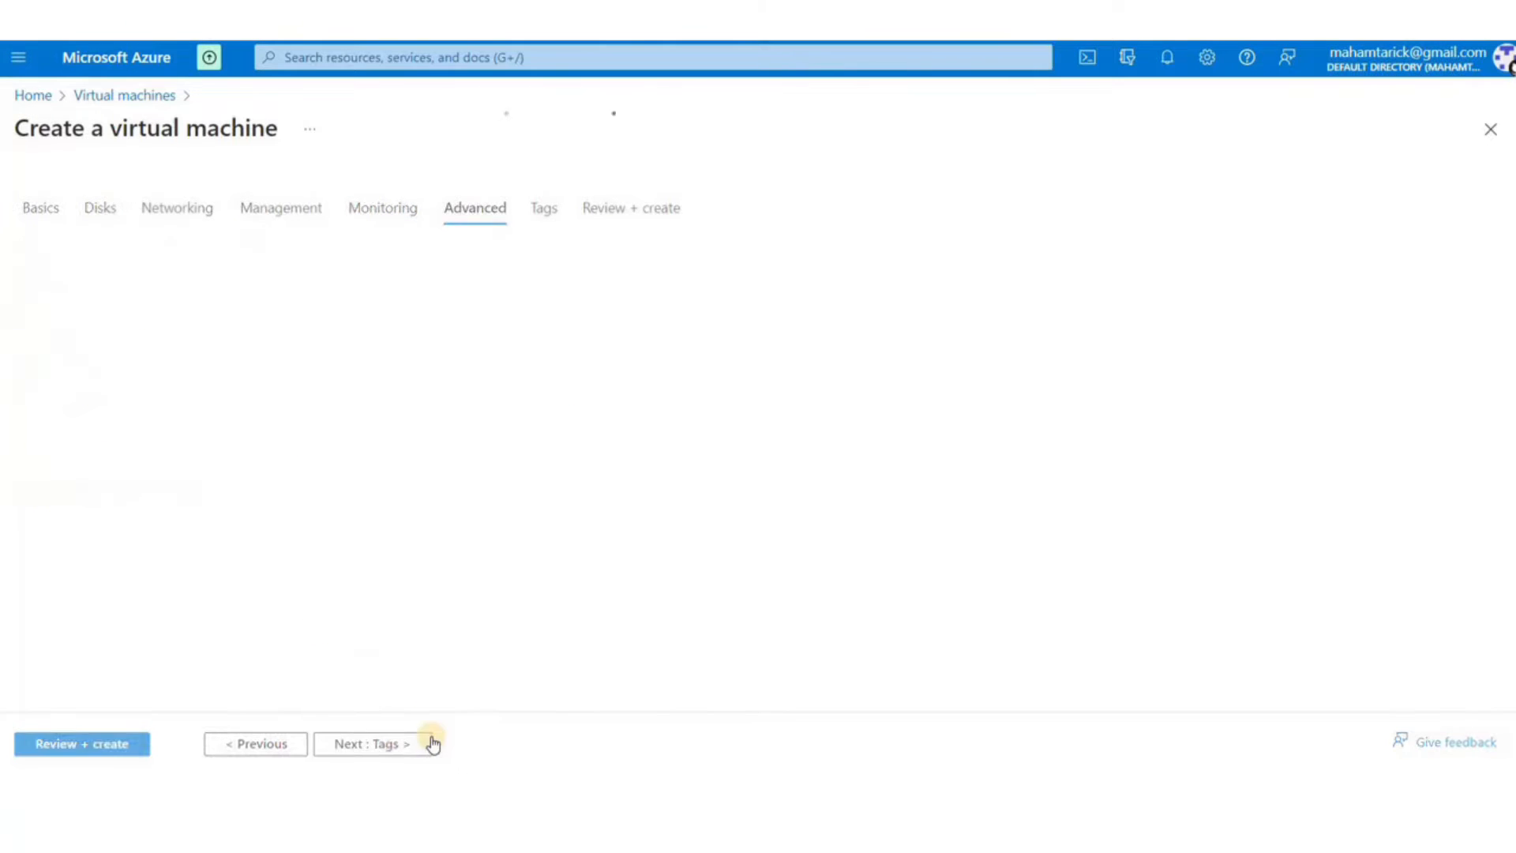
{"action": "left_click", "coordinate": [334, 350]}
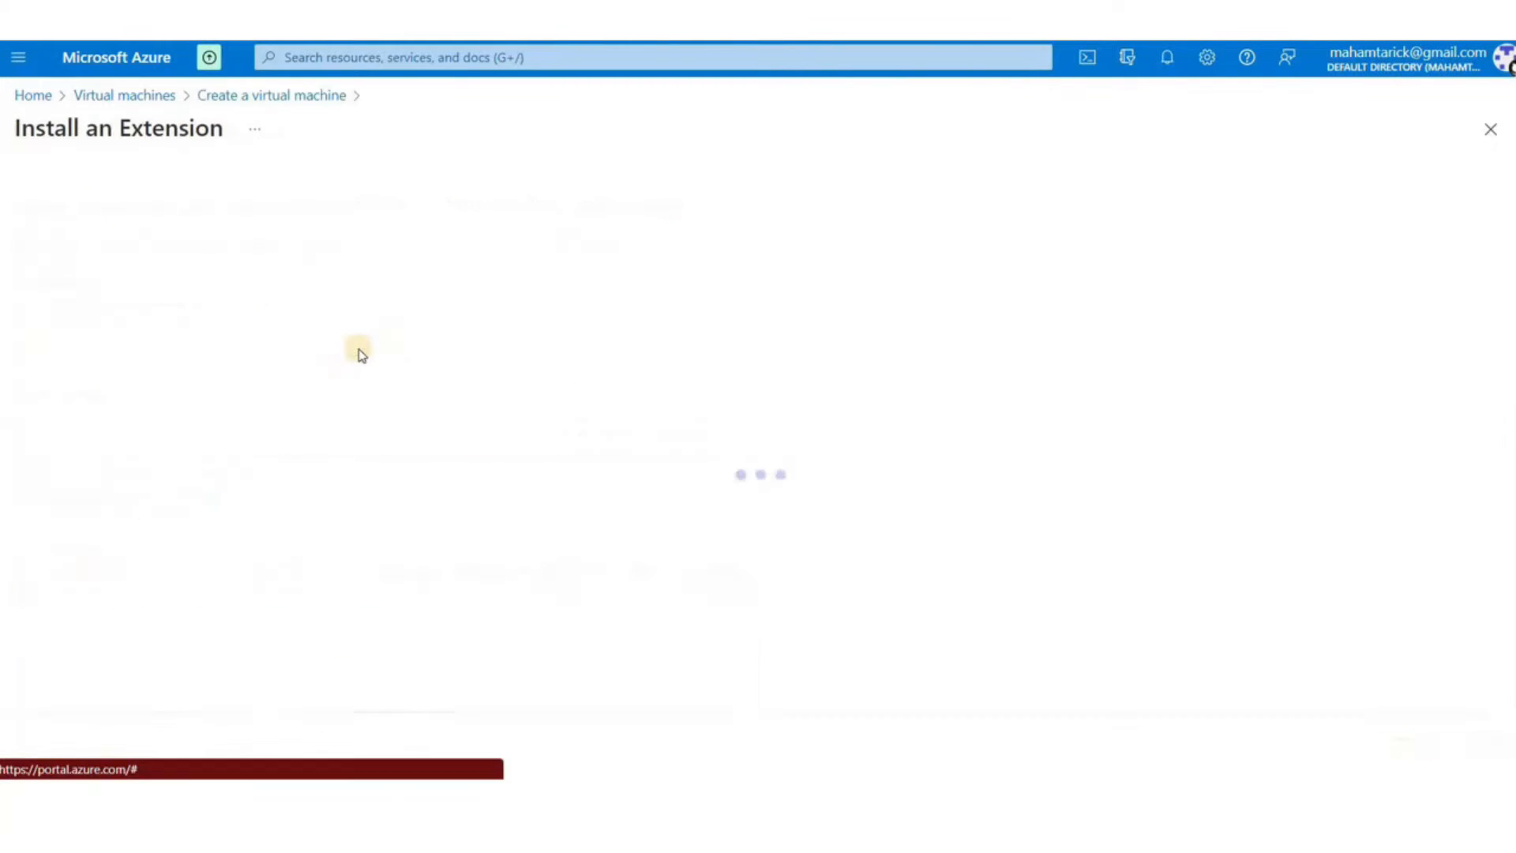
{"action": "scroll", "coordinate": [300, 569], "scroll_direction": "down", "scroll_amount": 3}
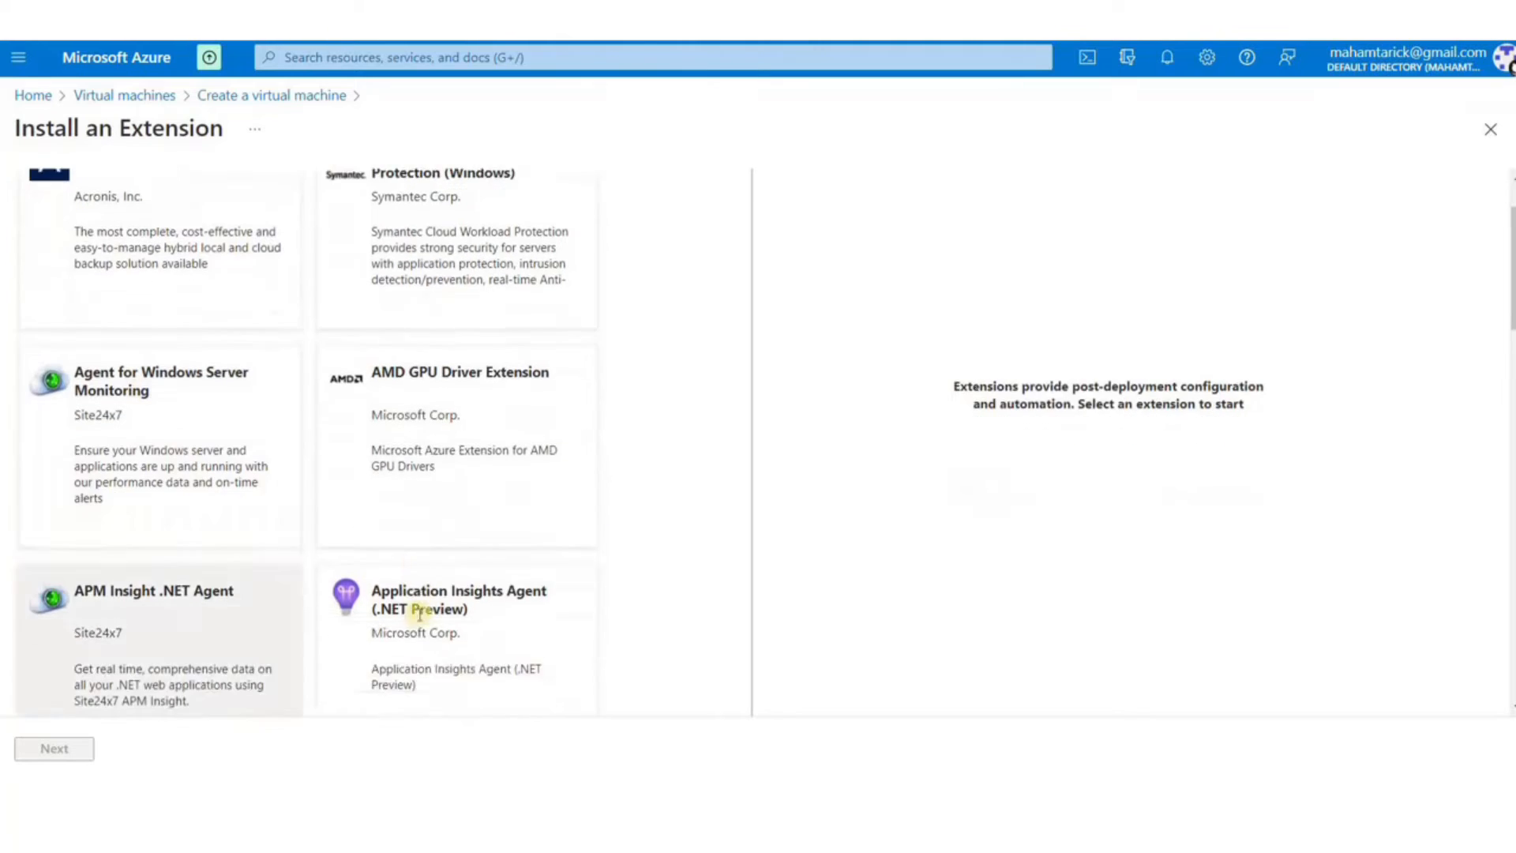
{"action": "scroll", "coordinate": [283, 594], "scroll_direction": "down", "scroll_amount": 3}
{"action": "scroll", "coordinate": [79, 594], "scroll_direction": "down", "scroll_amount": 4}
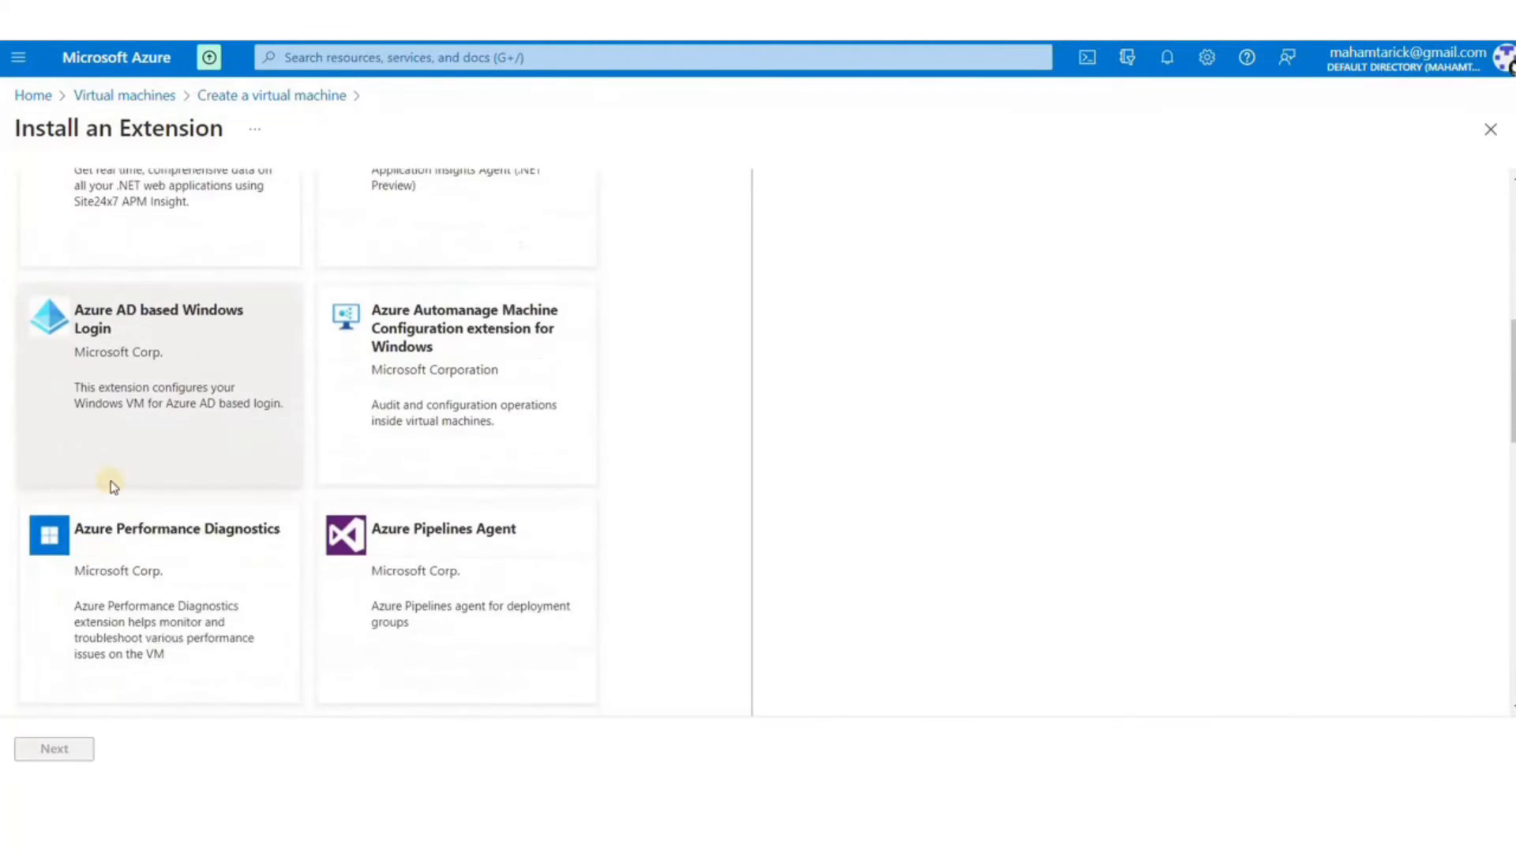
{"action": "scroll", "coordinate": [477, 539], "scroll_direction": "down", "scroll_amount": 4}
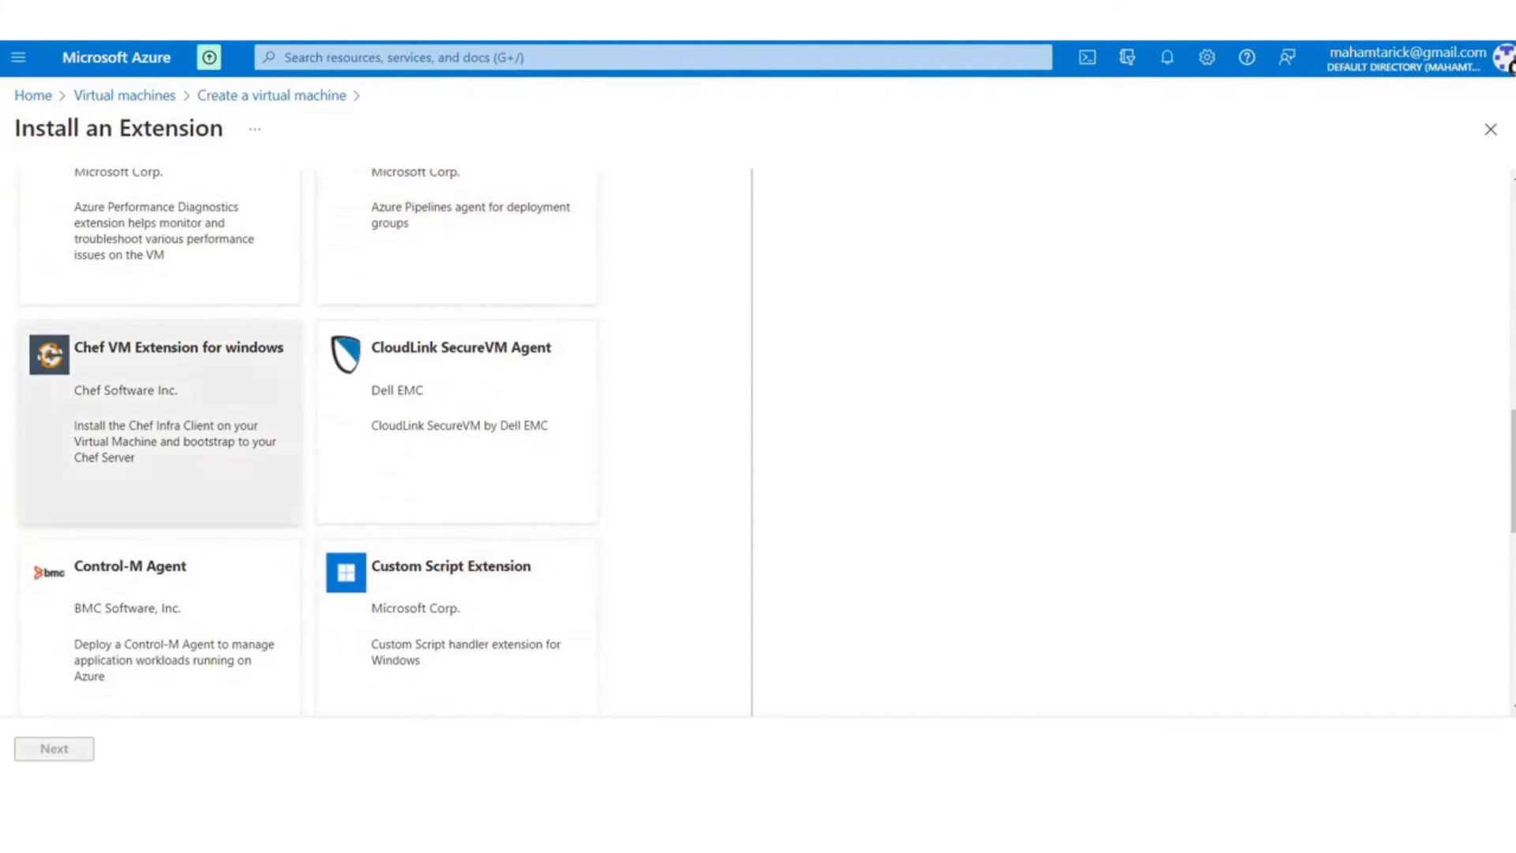
{"action": "left_click", "coordinate": [1490, 129]}
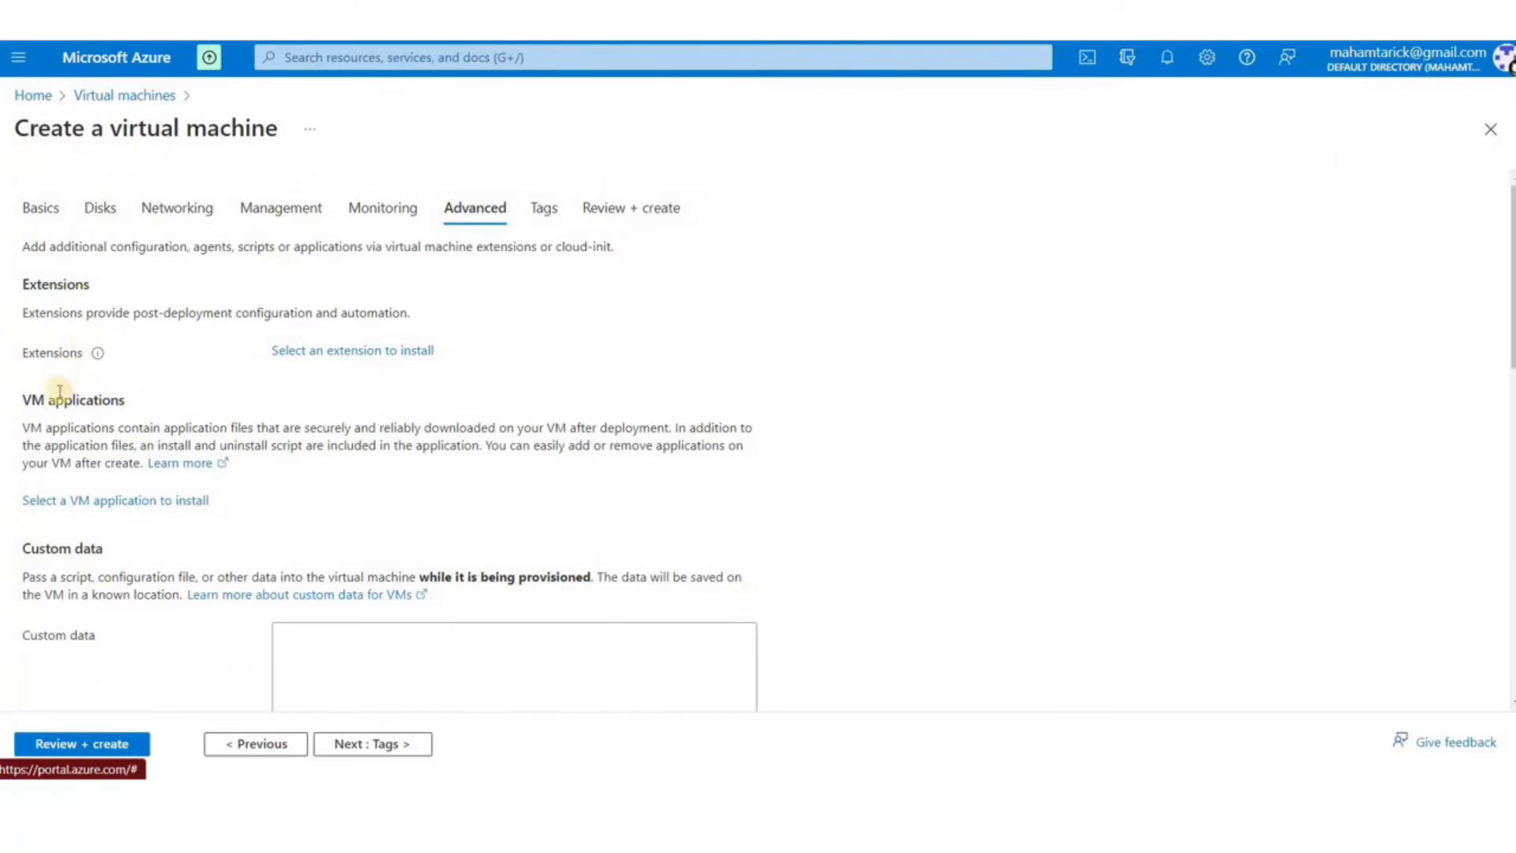
Examine the advanced options for custom data, user data, NVMe performance, host group, capacity reservations and proximity placement
{"action": "scroll", "coordinate": [54, 405], "scroll_direction": "down", "scroll_amount": 3}
{"action": "scroll", "coordinate": [105, 501], "scroll_direction": "down", "scroll_amount": 3}
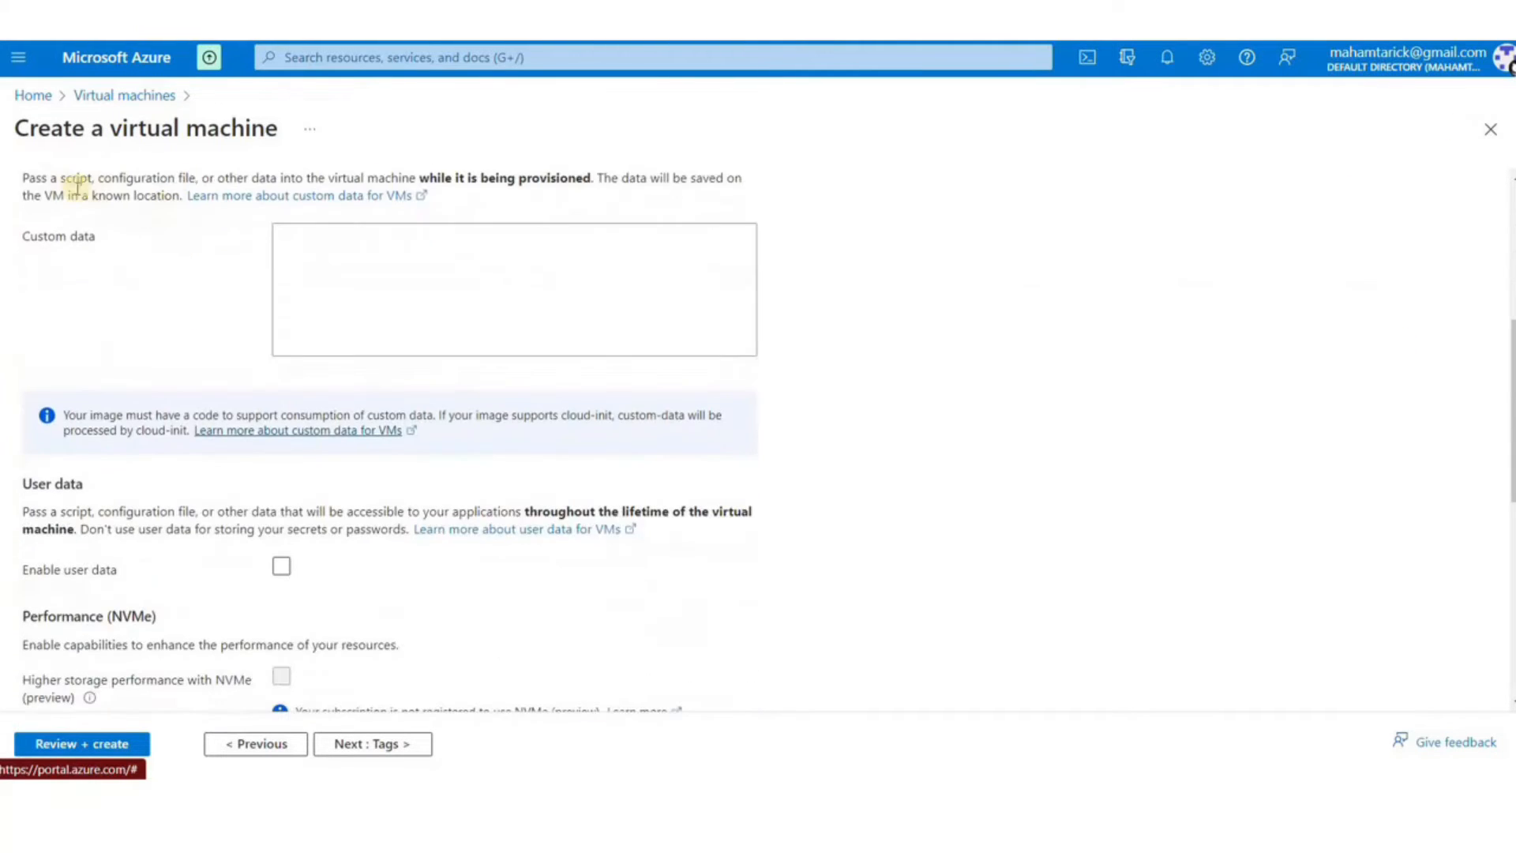
{"action": "scroll", "coordinate": [47, 332], "scroll_direction": "up", "scroll_amount": 1}
{"action": "left_click_drag", "start_coordinate": [41, 278], "coordinate": [507, 285]}
{"action": "left_click", "coordinate": [561, 284]}
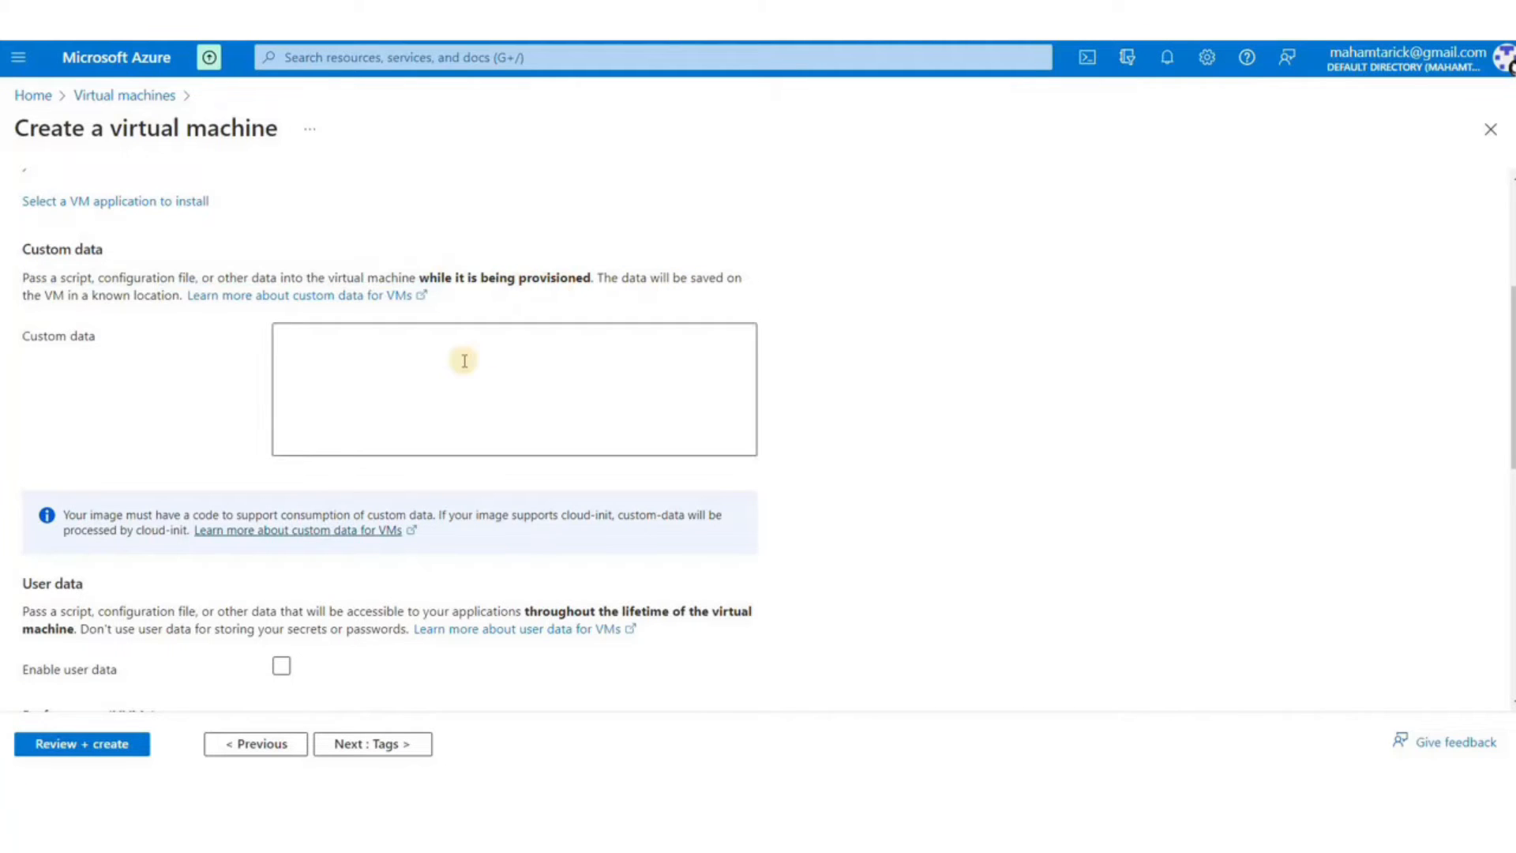
{"action": "scroll", "coordinate": [463, 363], "scroll_direction": "down", "scroll_amount": 1}
{"action": "scroll", "coordinate": [409, 406], "scroll_direction": "down", "scroll_amount": 2}
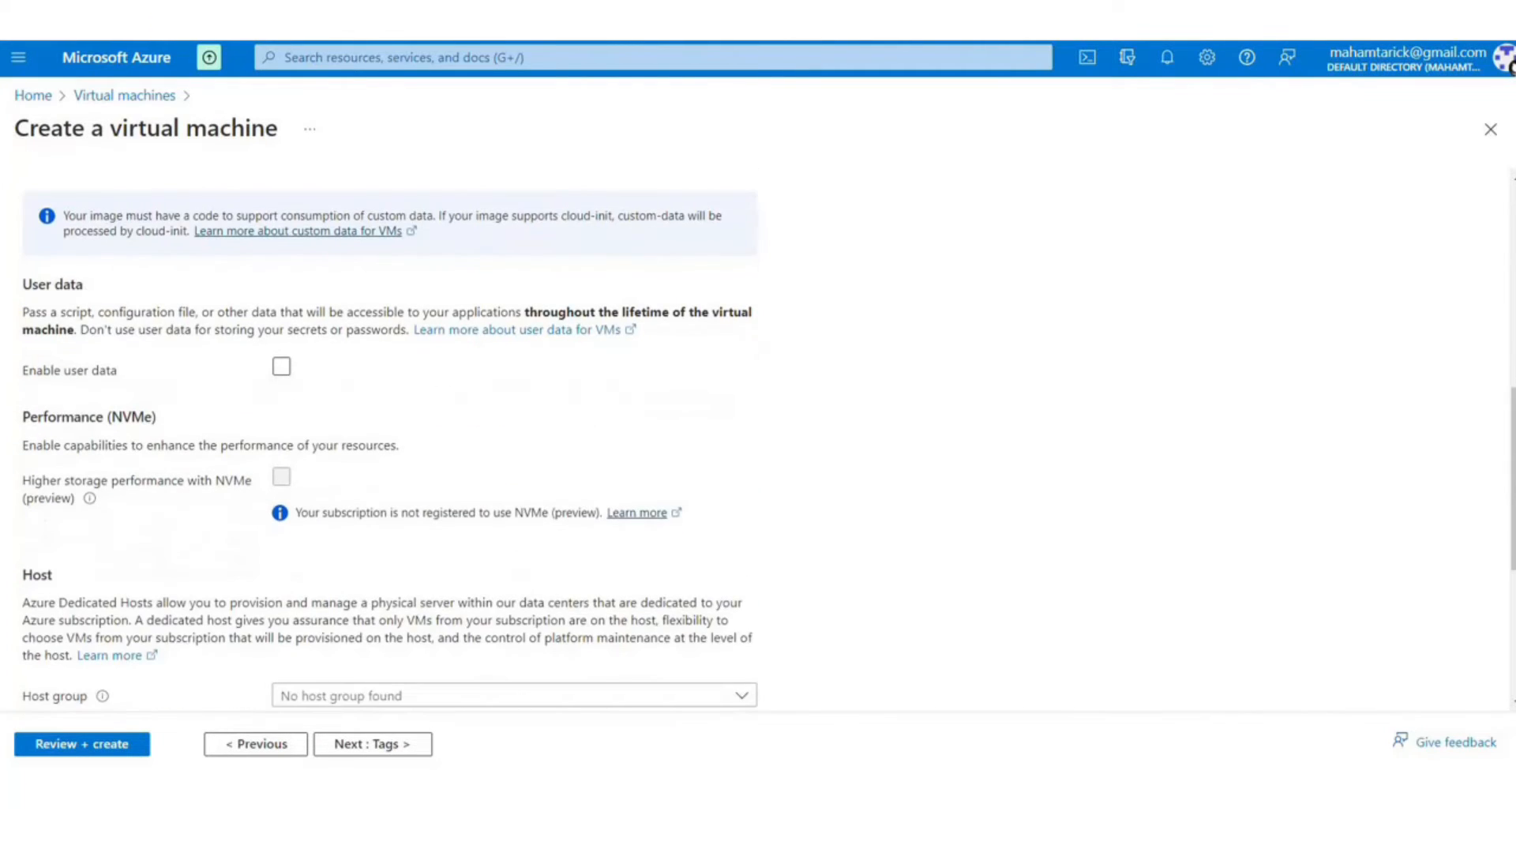
{"action": "scroll", "coordinate": [150, 370], "scroll_direction": "down", "scroll_amount": 2}
{"action": "scroll", "coordinate": [253, 395], "scroll_direction": "up", "scroll_amount": 1}
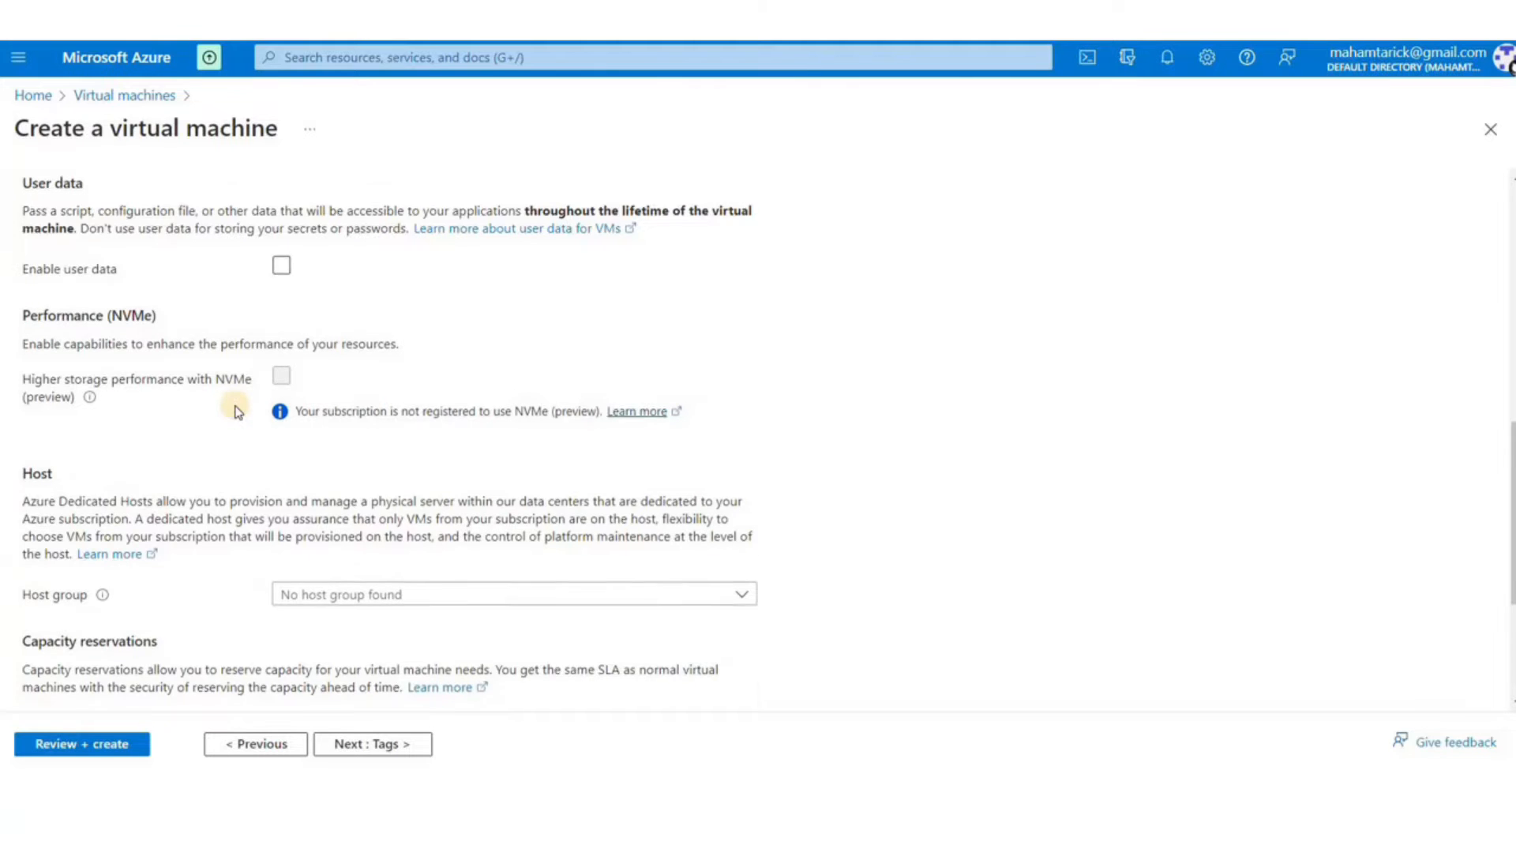
{"action": "scroll", "coordinate": [238, 411], "scroll_direction": "down", "scroll_amount": 1}
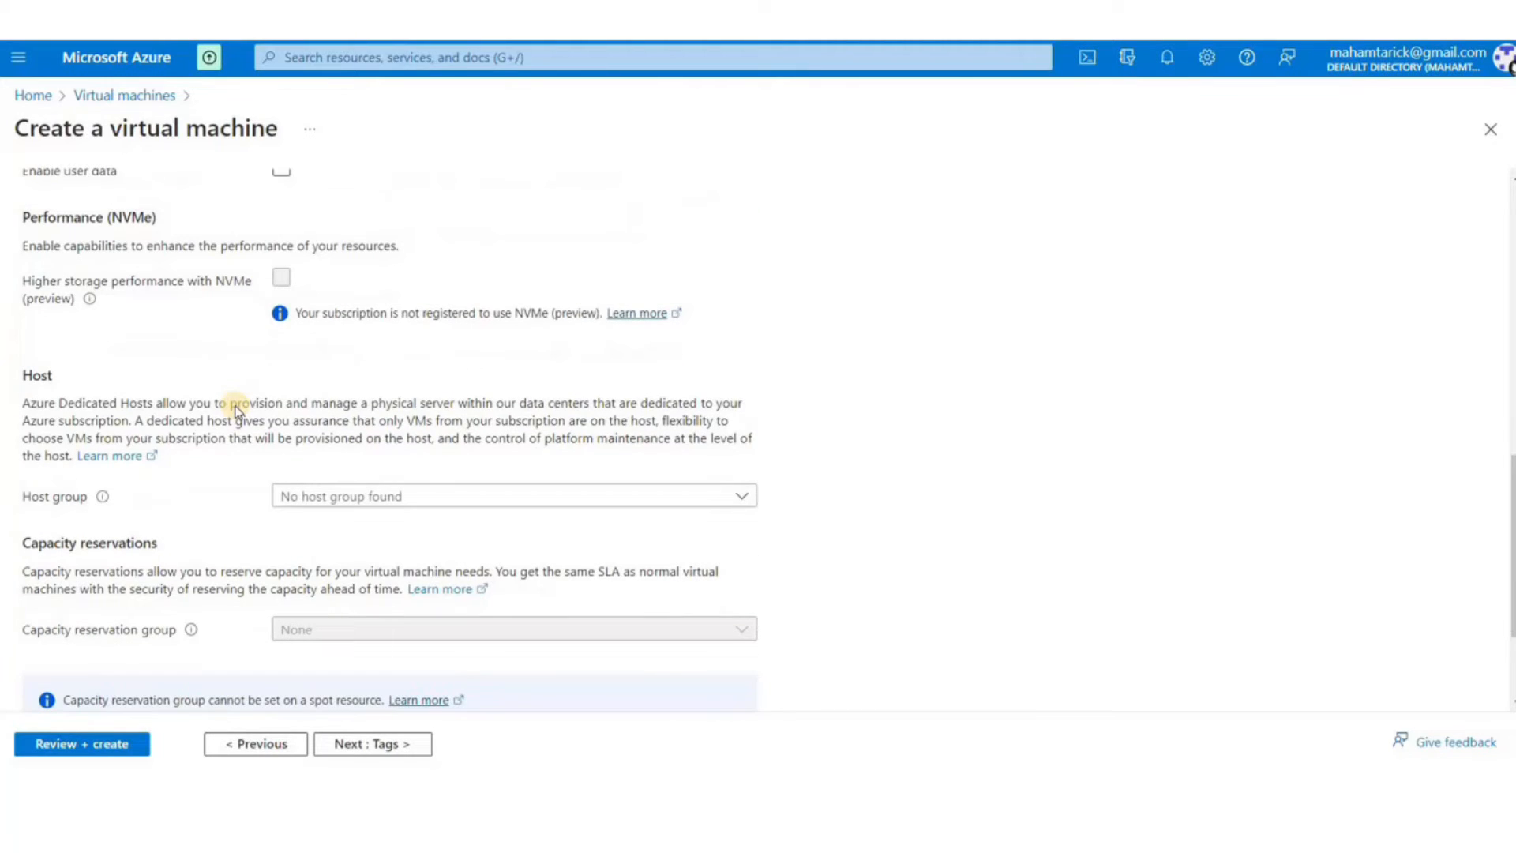
{"action": "scroll", "coordinate": [235, 410], "scroll_direction": "down", "scroll_amount": 1}
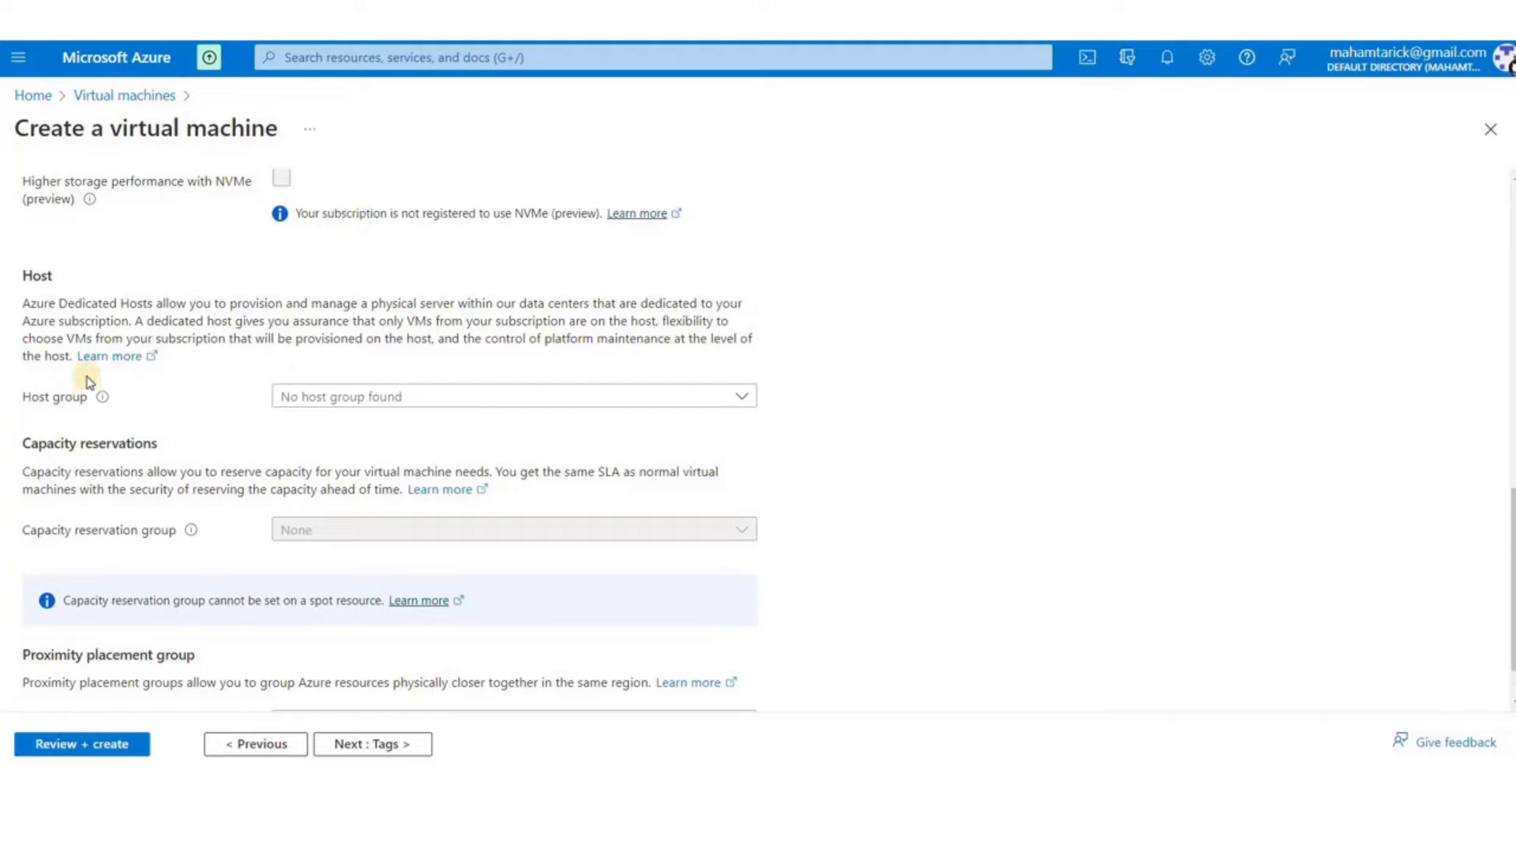
{"action": "scroll", "coordinate": [91, 378], "scroll_direction": "down", "scroll_amount": 1}
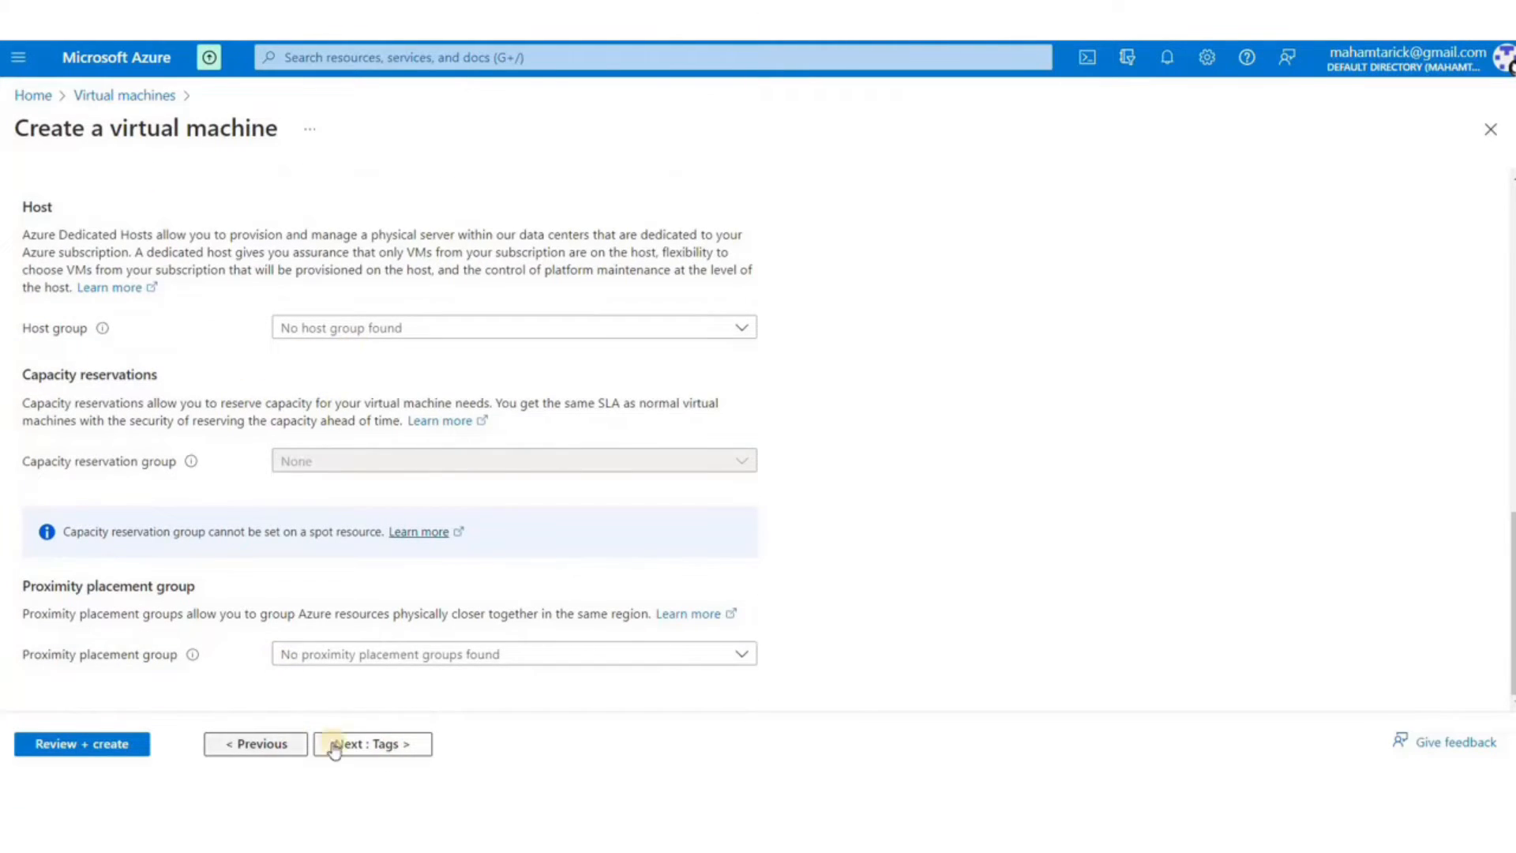
Add a tag named skillcurb with the value demo1 to the virtual machine's resources
{"action": "left_click", "coordinate": [369, 744]}
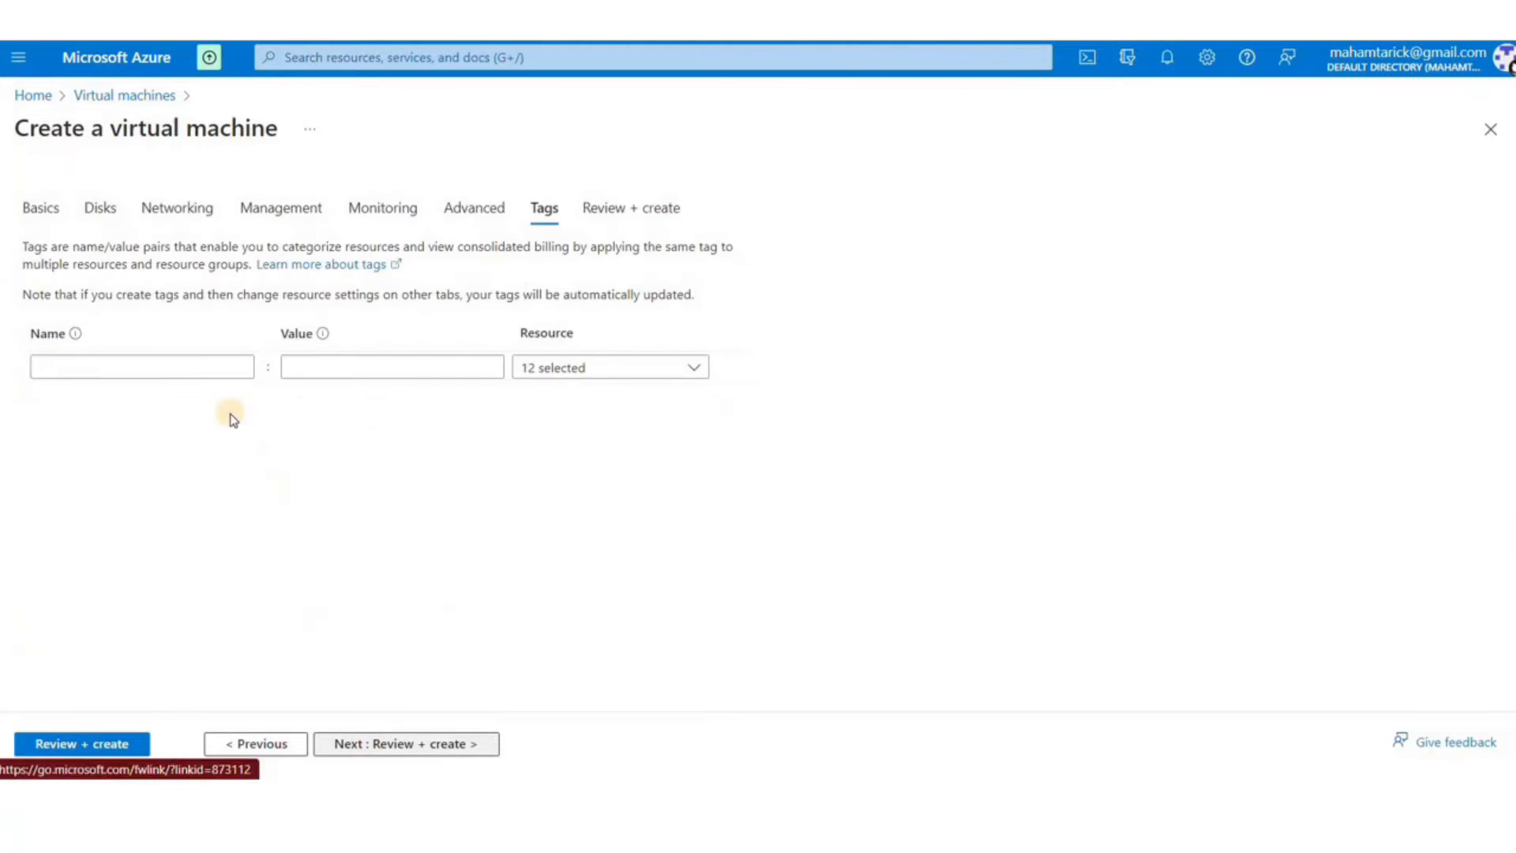
{"action": "left_click", "coordinate": [198, 365]}
{"action": "type", "text": "skillcurb"}
{"action": "key", "text": "Tab"}
{"action": "type", "text": "demo1"}
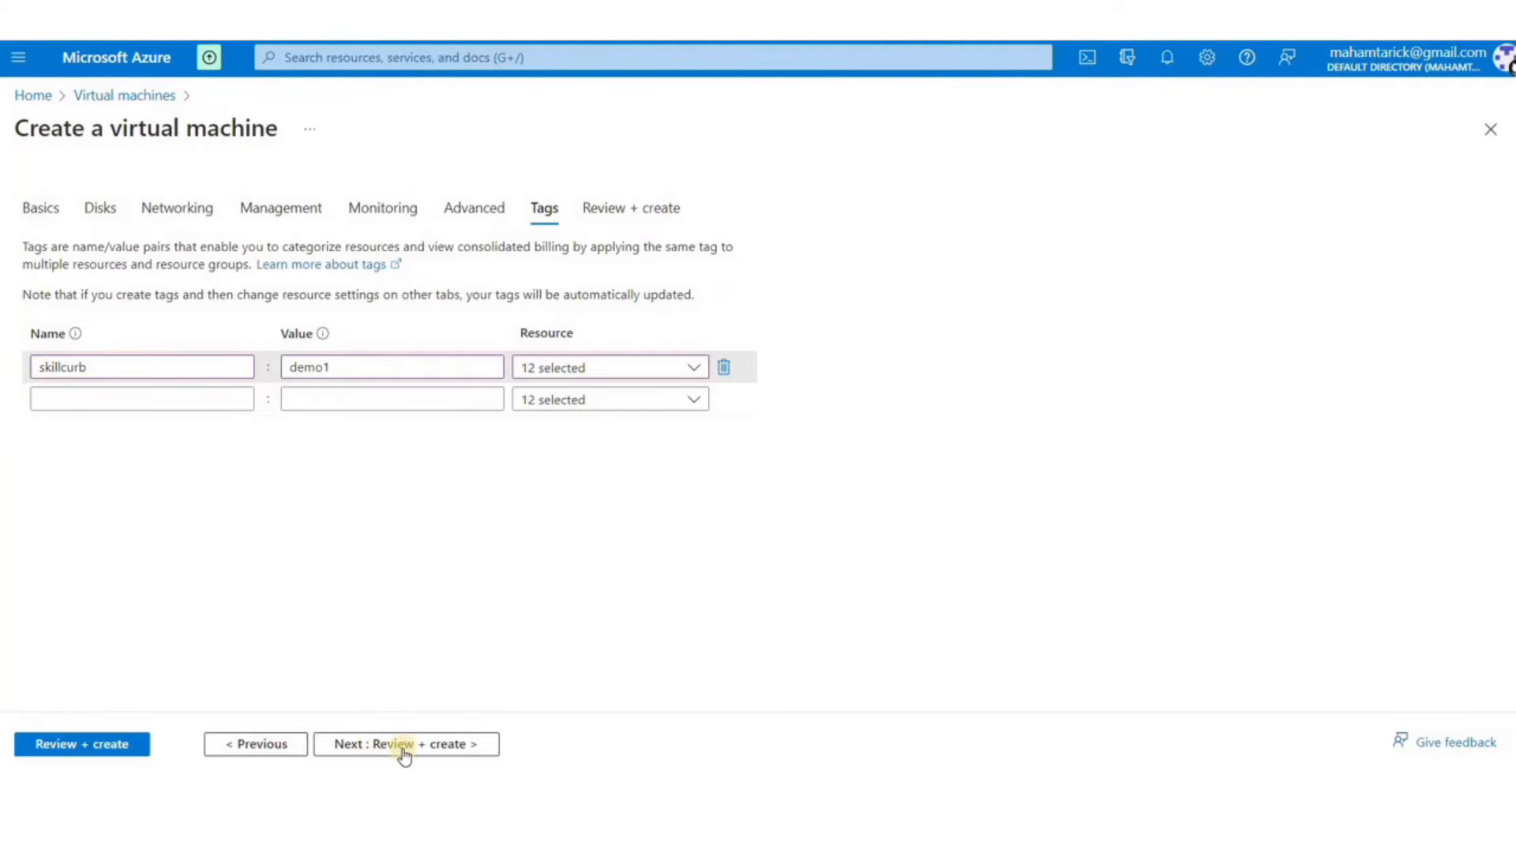
Review the summary of the VM1demo configuration and create the virtual machine
{"action": "left_click", "coordinate": [404, 747]}
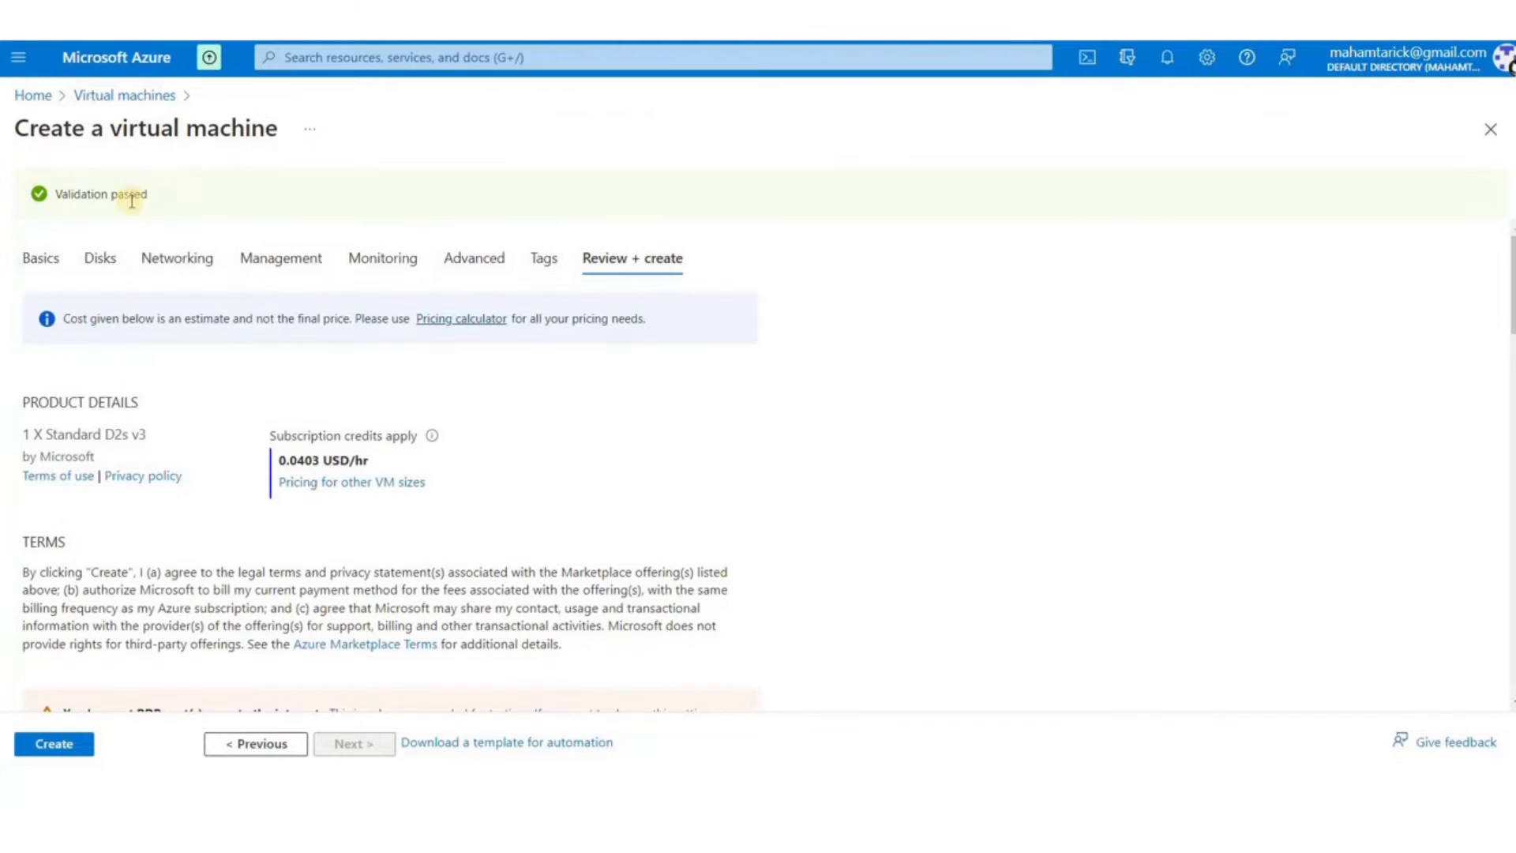
{"action": "scroll", "coordinate": [138, 482], "scroll_direction": "down", "scroll_amount": 4}
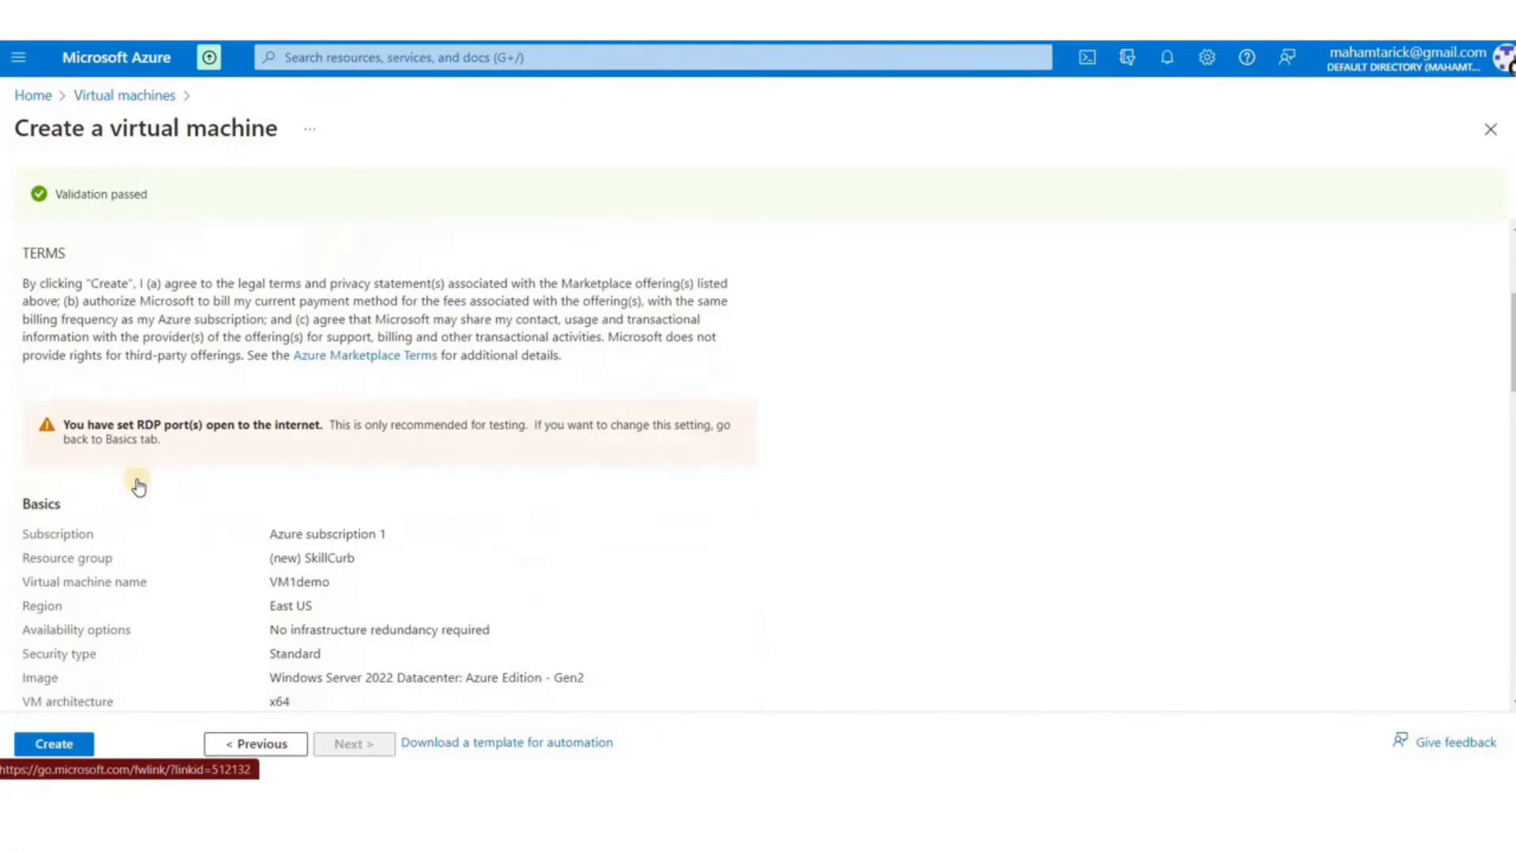
{"action": "scroll", "coordinate": [400, 458], "scroll_direction": "down", "scroll_amount": 20}
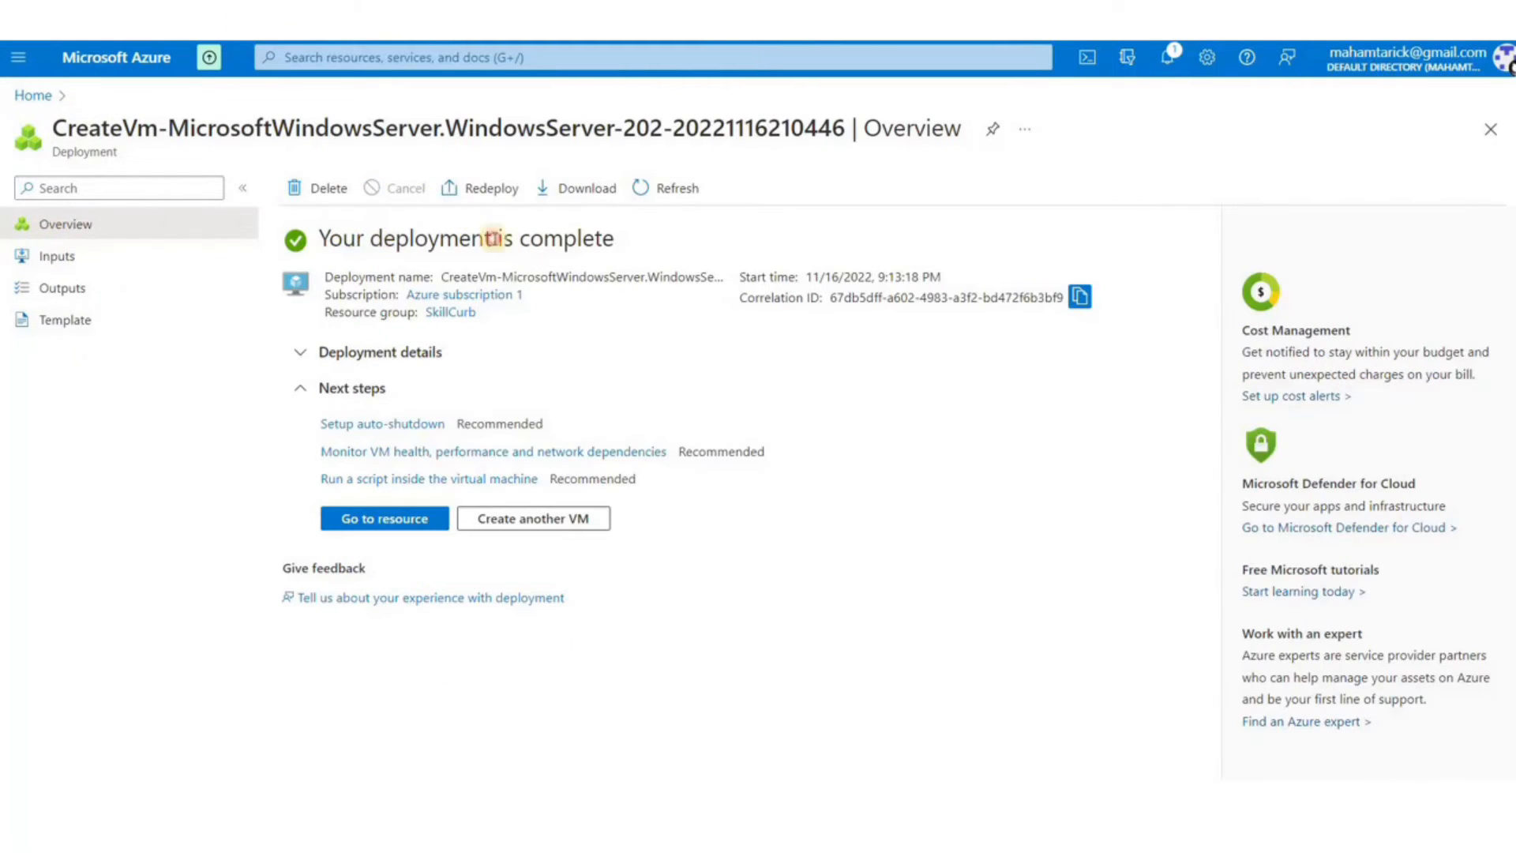
Open VM1demo from the list of virtual machines and check its status in the overview
{"action": "left_click", "coordinate": [430, 57]}
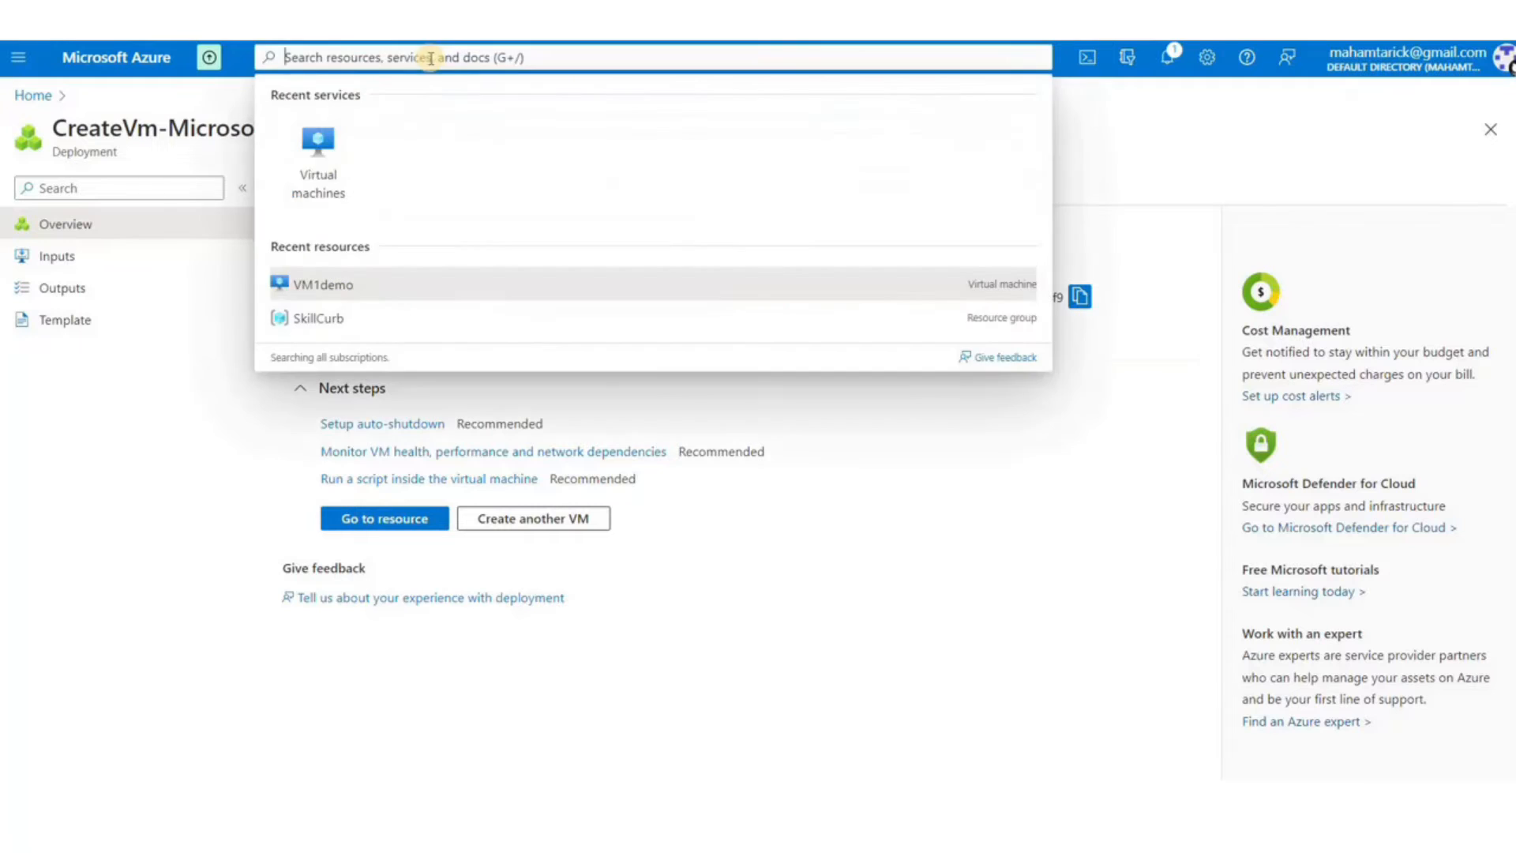
{"action": "left_click", "coordinate": [321, 167]}
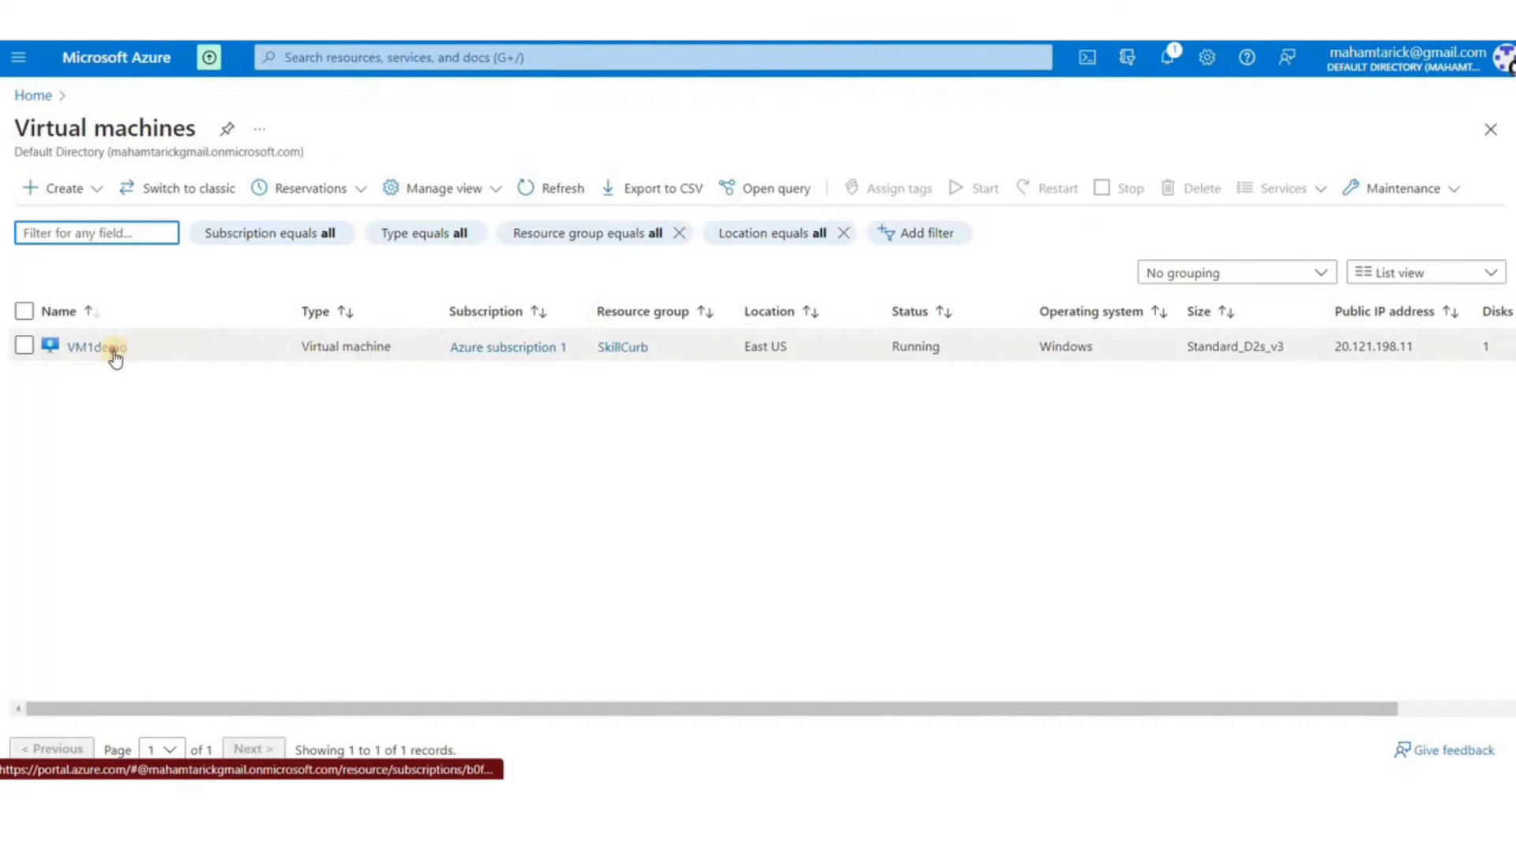
{"action": "left_click", "coordinate": [112, 352]}
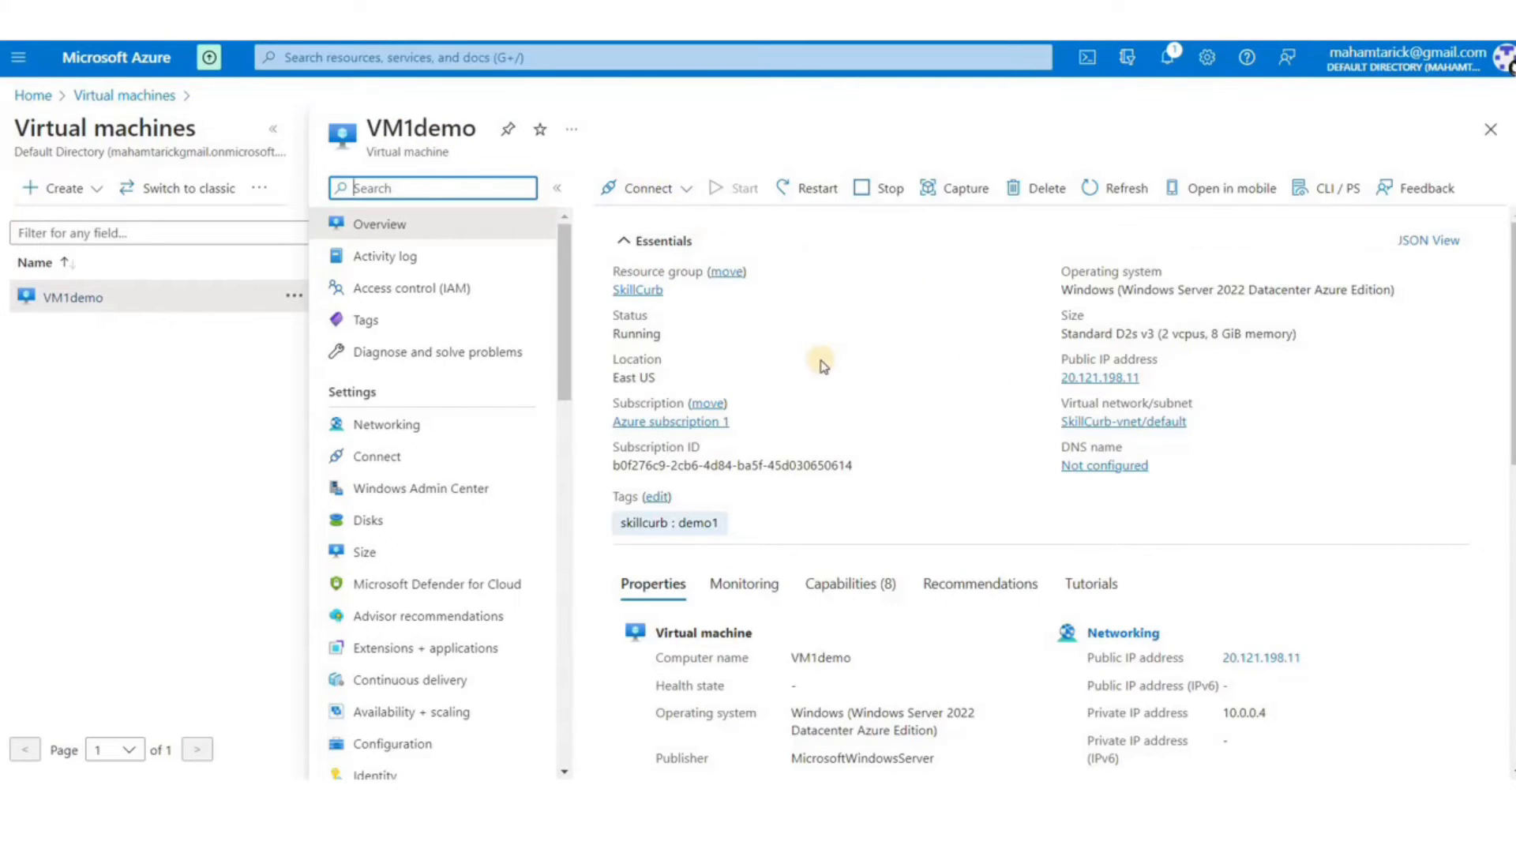
{"action": "double_click", "coordinate": [643, 333]}
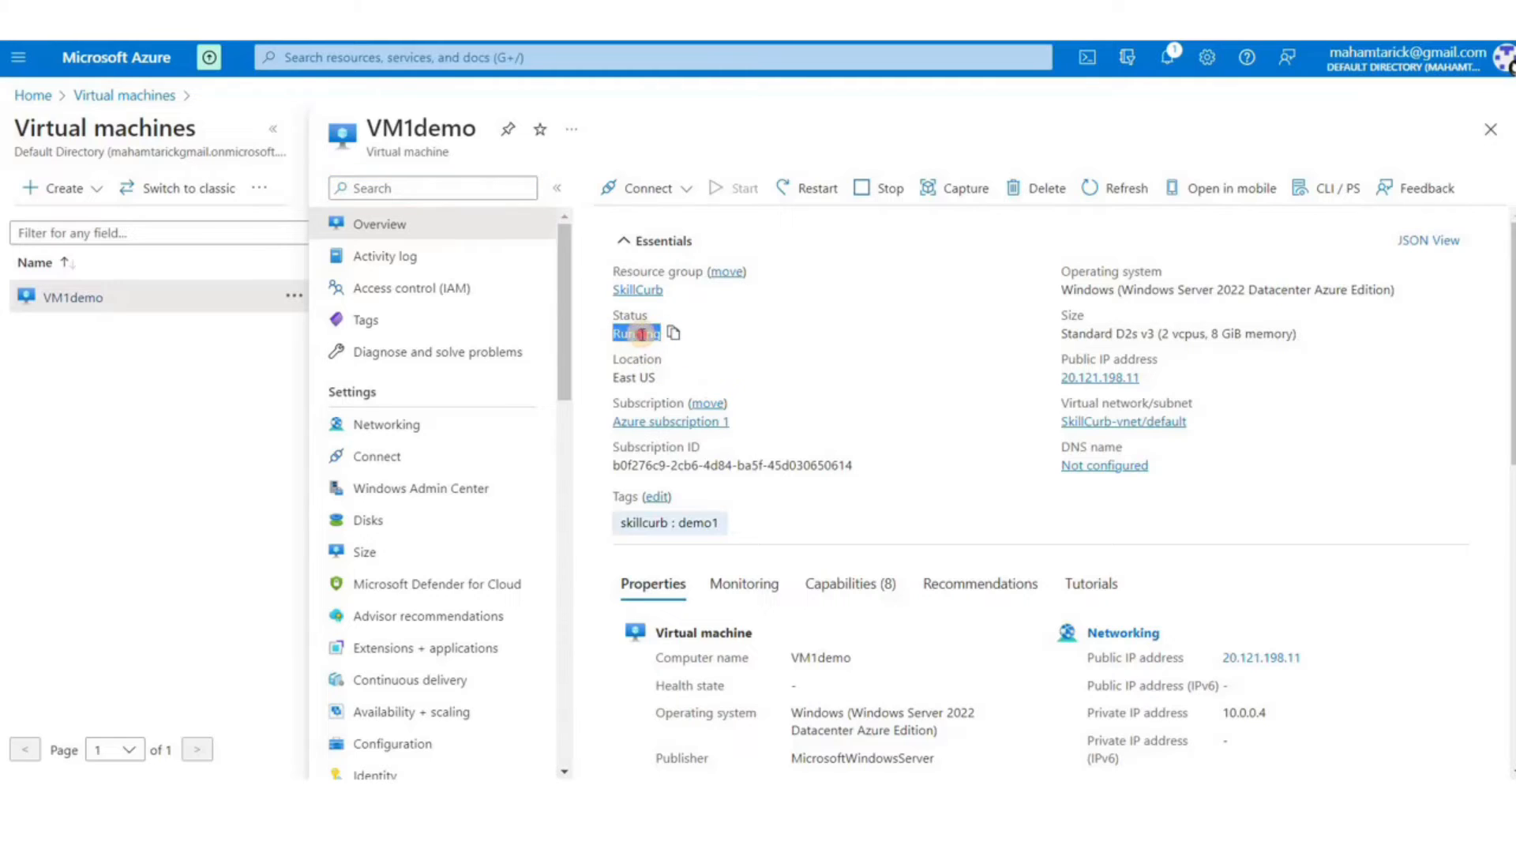
Copy VM1demo's public IP address and start a Remote Desktop Connection to 20.121.198.11
{"action": "left_click", "coordinate": [1152, 378]}
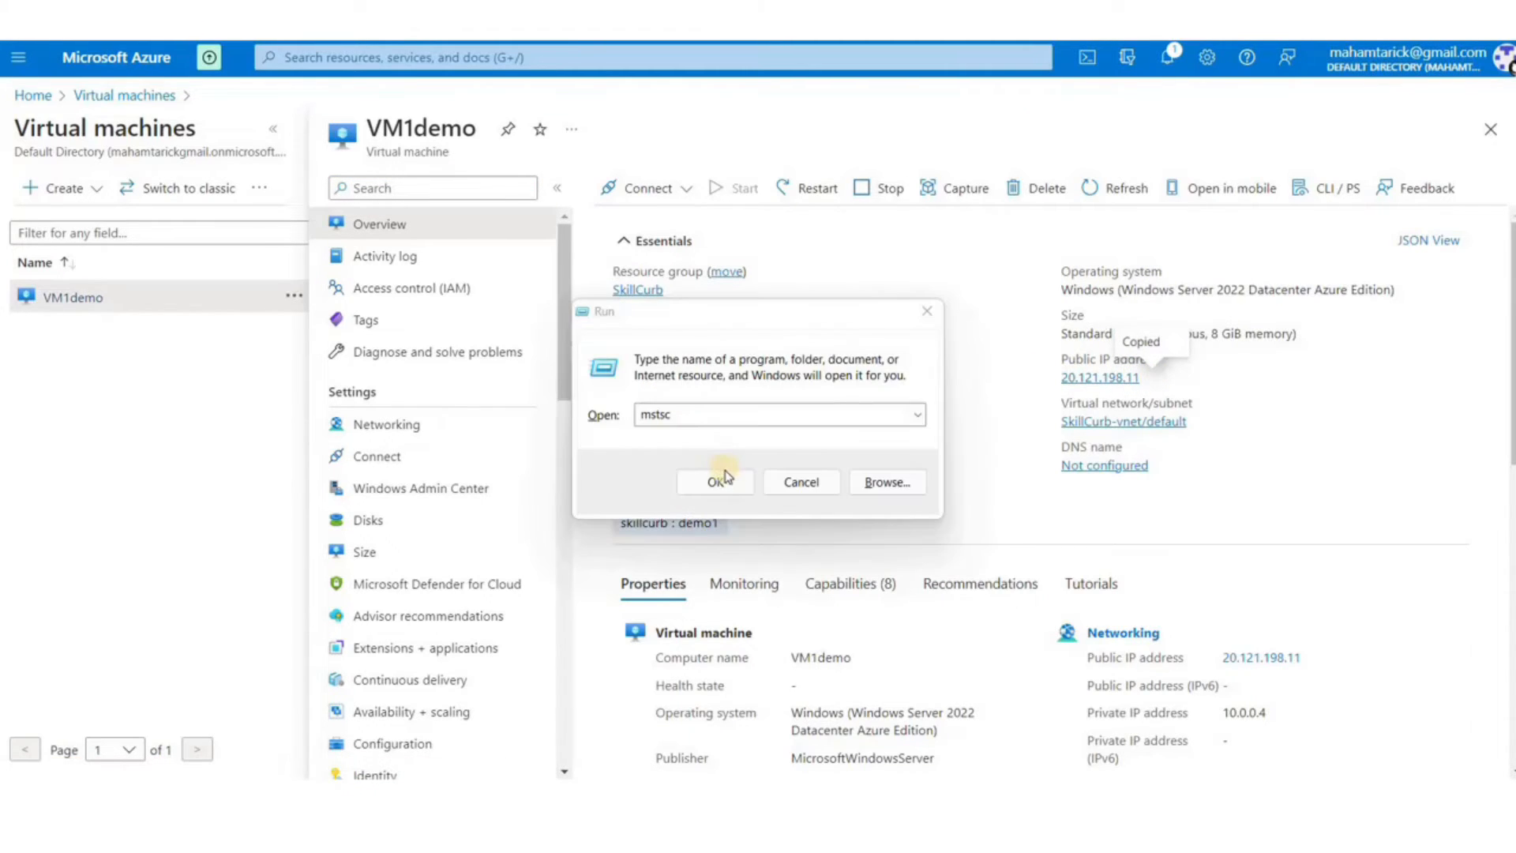
{"action": "left_click", "coordinate": [724, 488]}
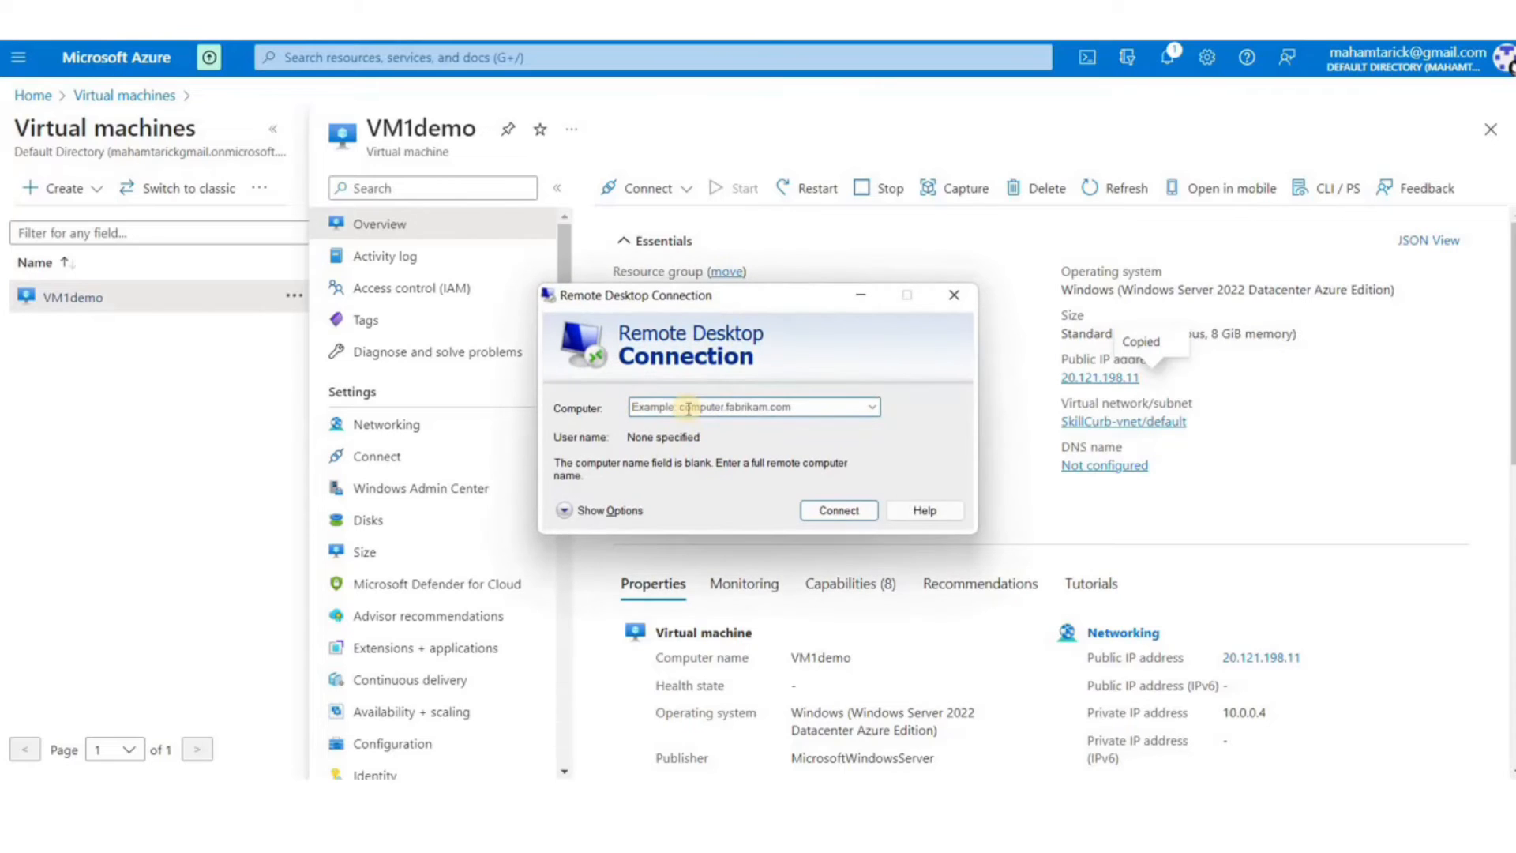
{"action": "key", "text": "ctrl+v"}
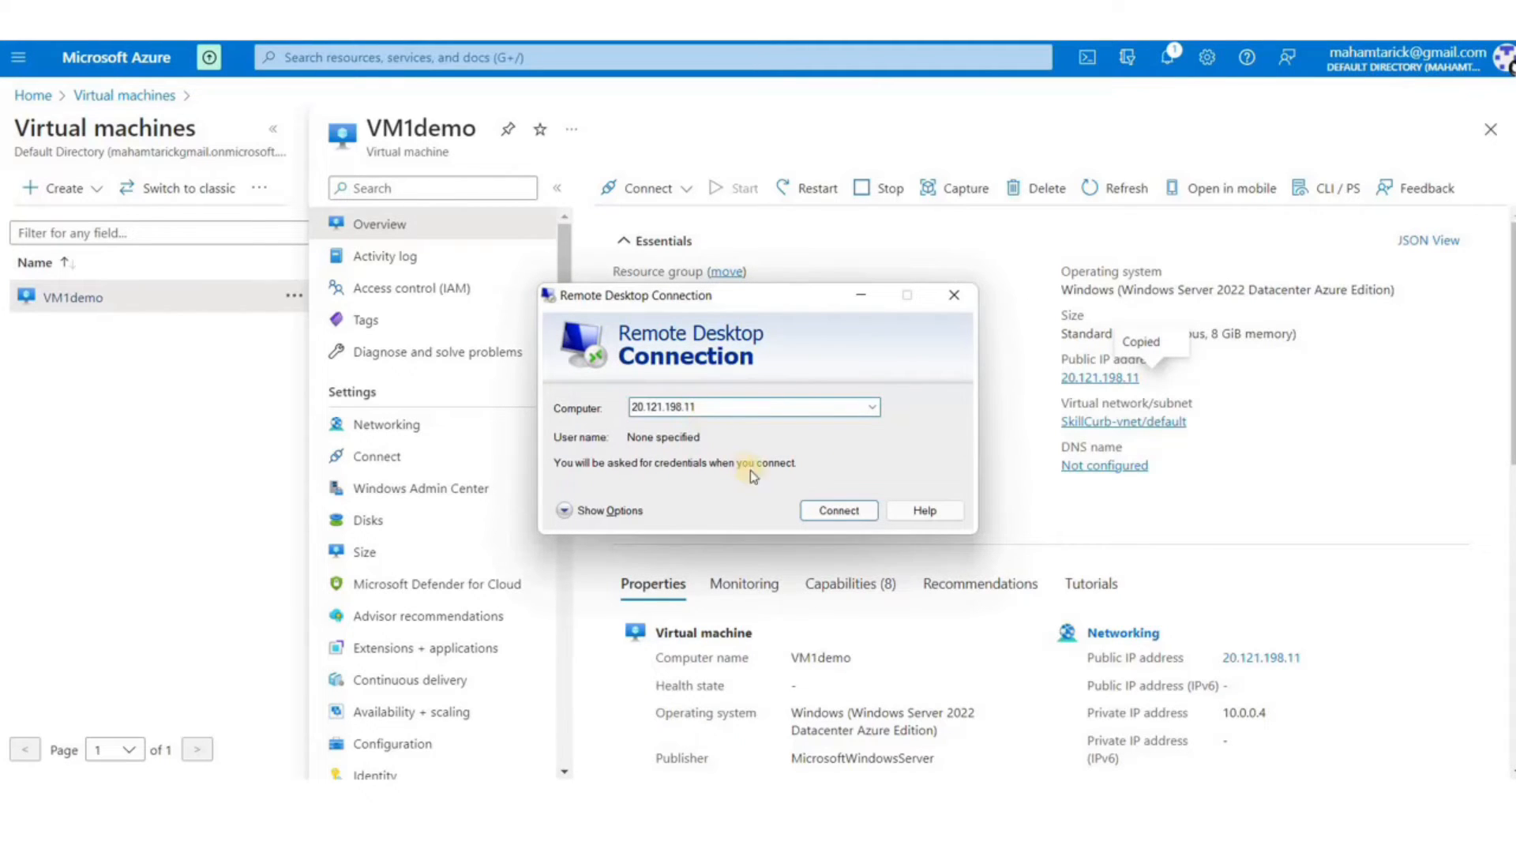
{"action": "left_click", "coordinate": [839, 511]}
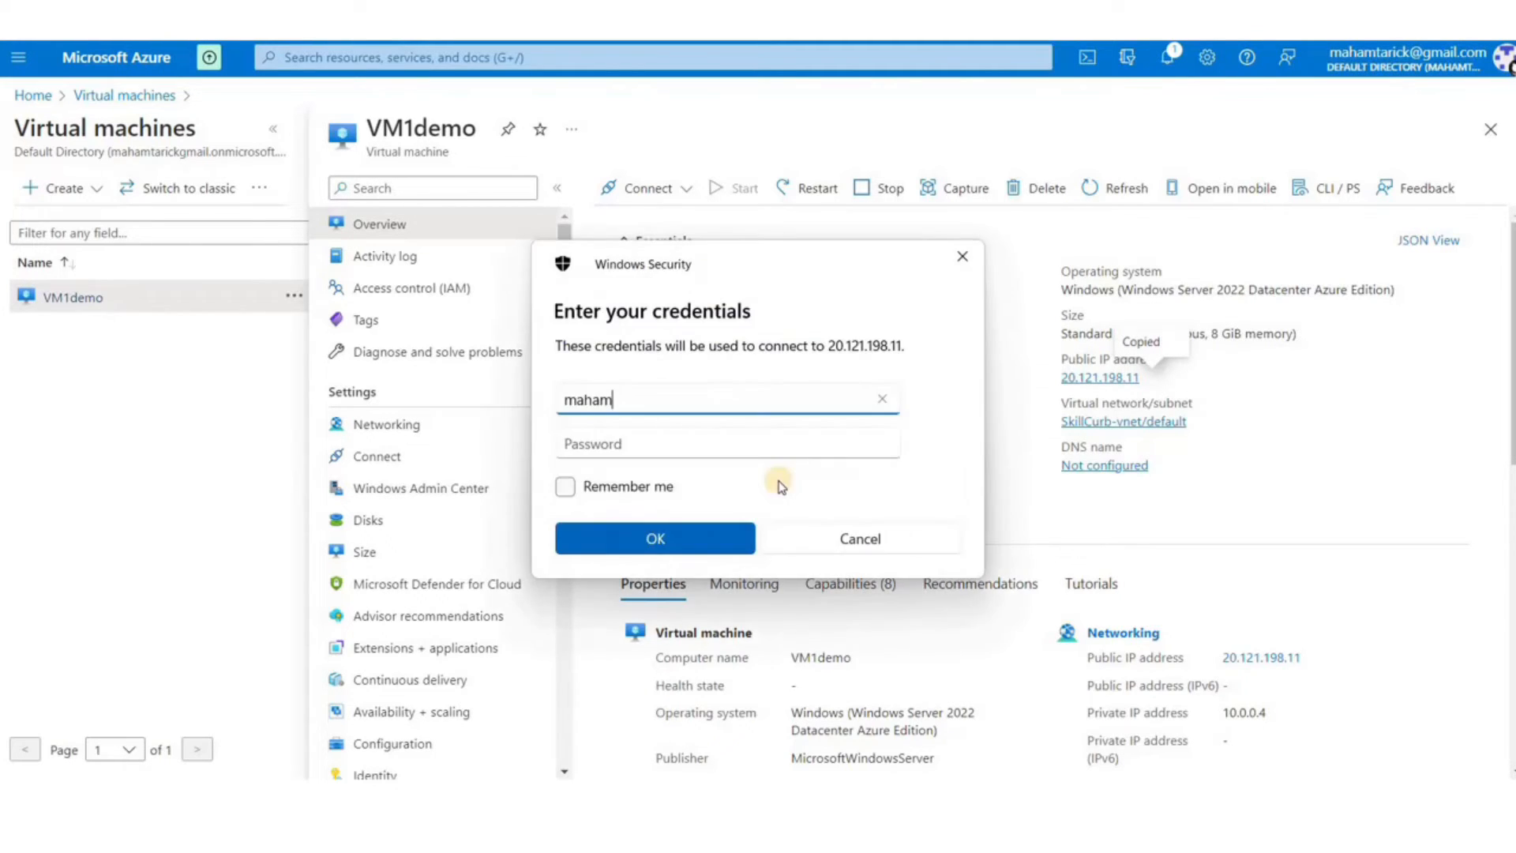
Sign in with the account username and password, and accept the untrusted certificate without being asked again for this computer
{"action": "key", "text": "ctrl+v"}
{"action": "left_click", "coordinate": [676, 536]}
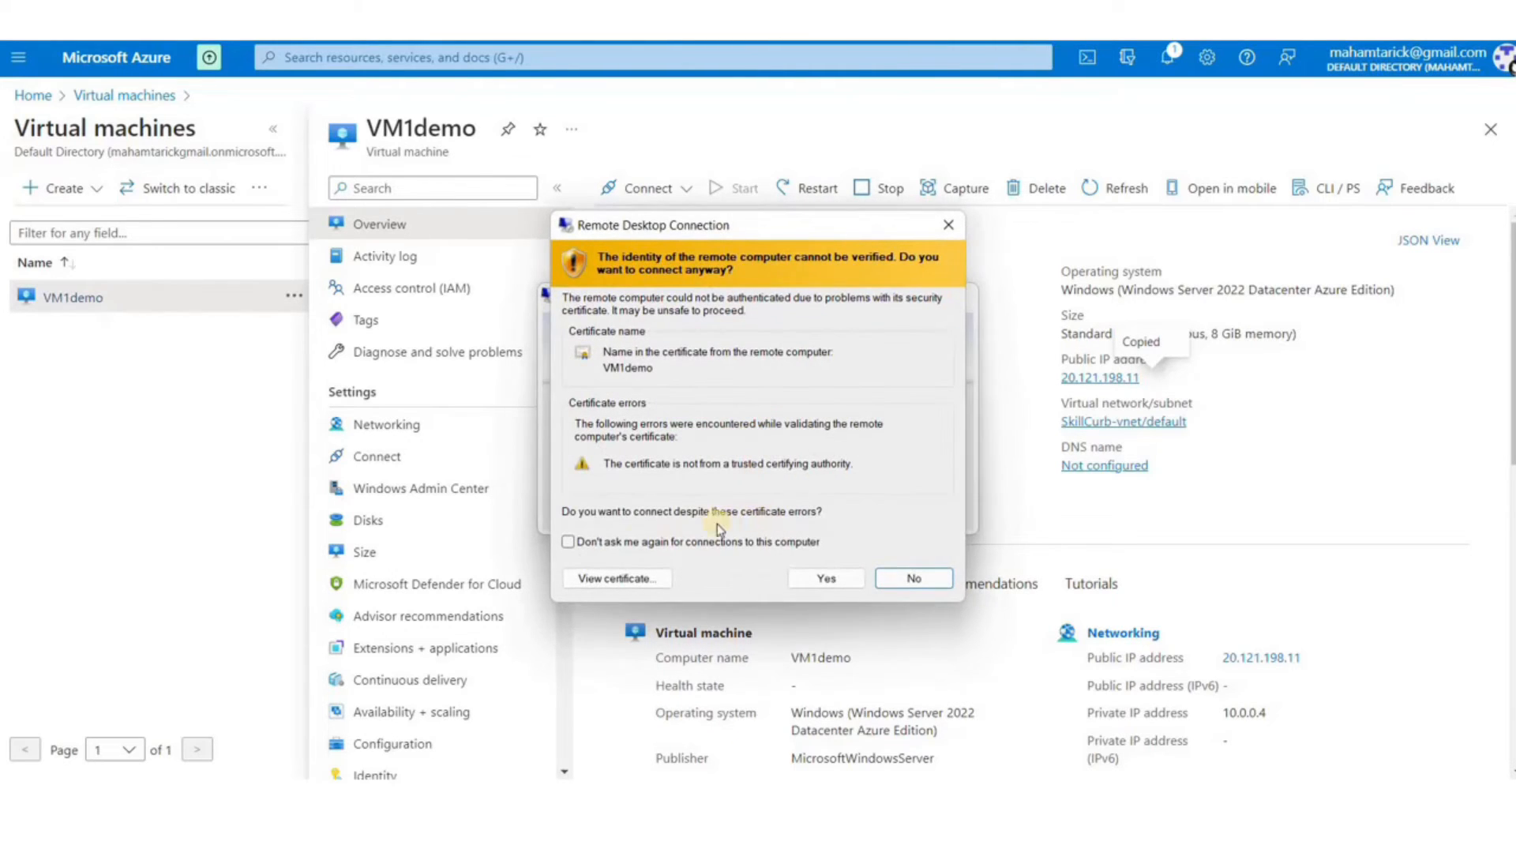
{"action": "left_click", "coordinate": [741, 542]}
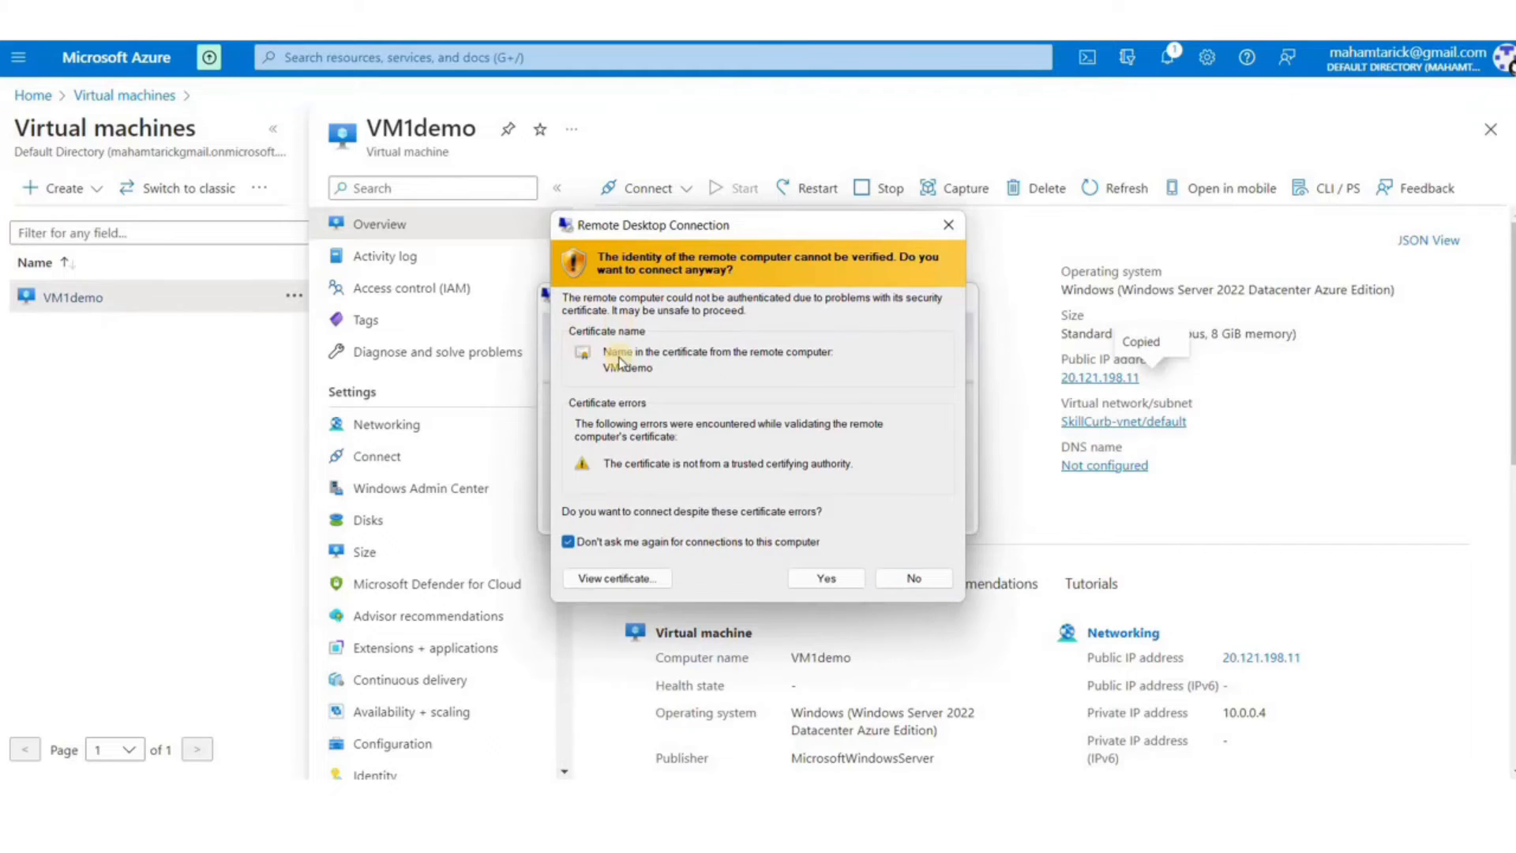
{"action": "left_click", "coordinate": [829, 583]}
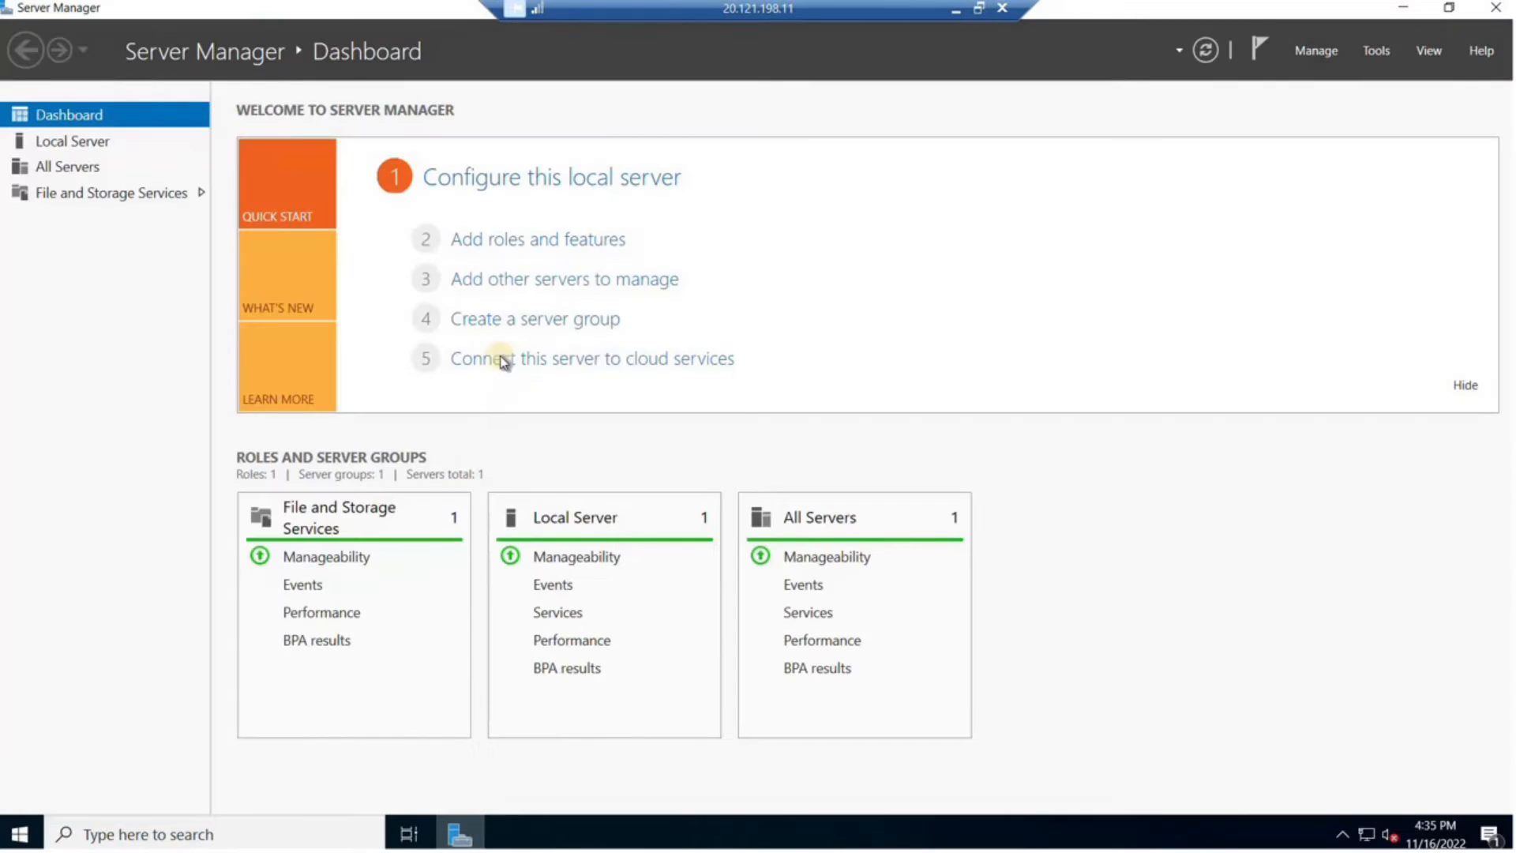
Start adding roles and features with a role-based or feature-based installation on the VM1demo server from the server pool
{"action": "left_click", "coordinate": [562, 243]}
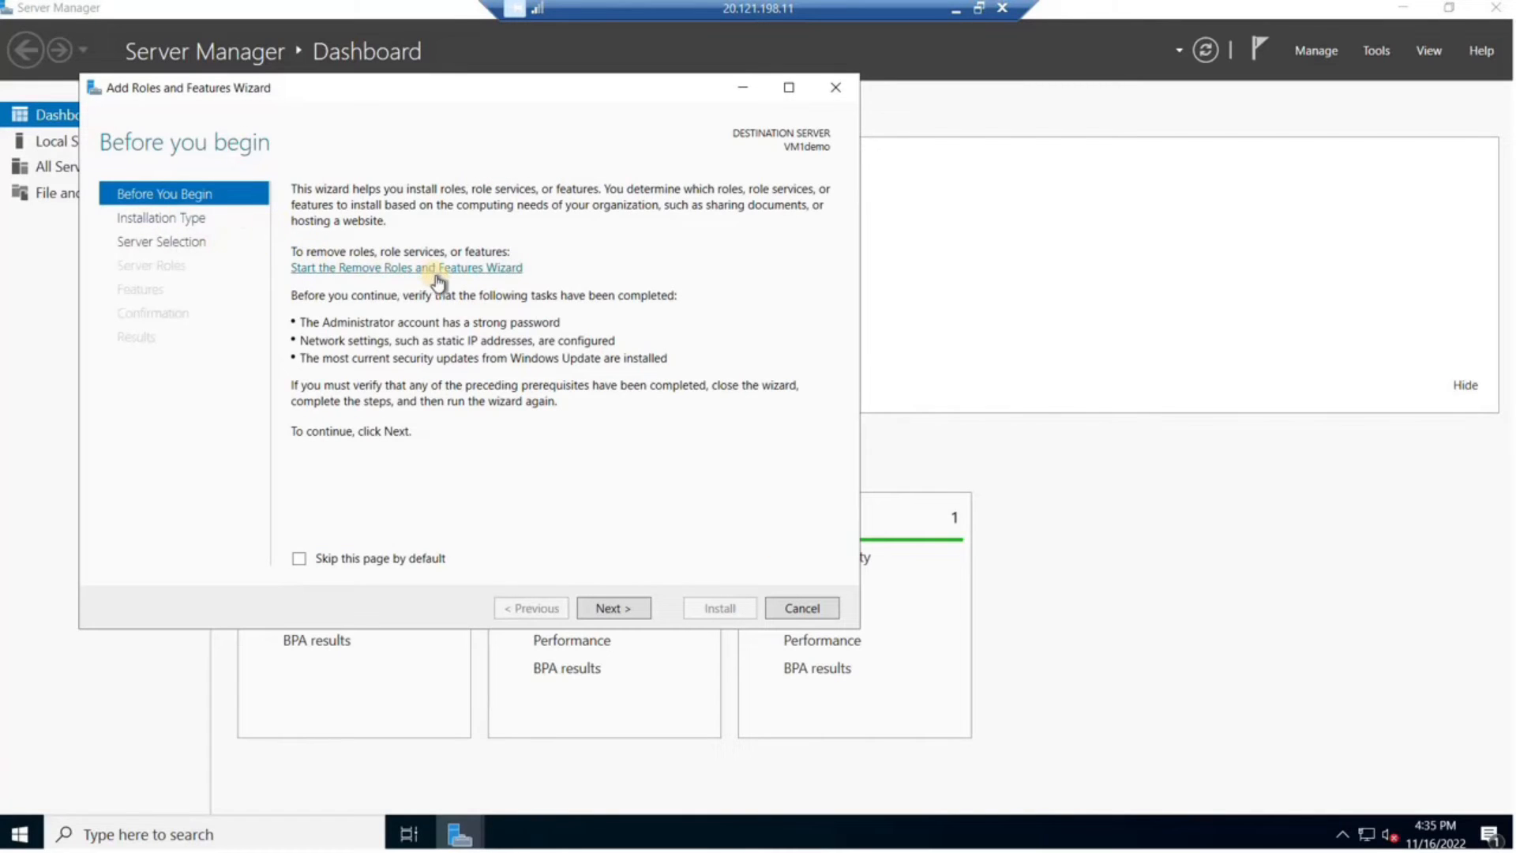
{"action": "left_click", "coordinate": [618, 610]}
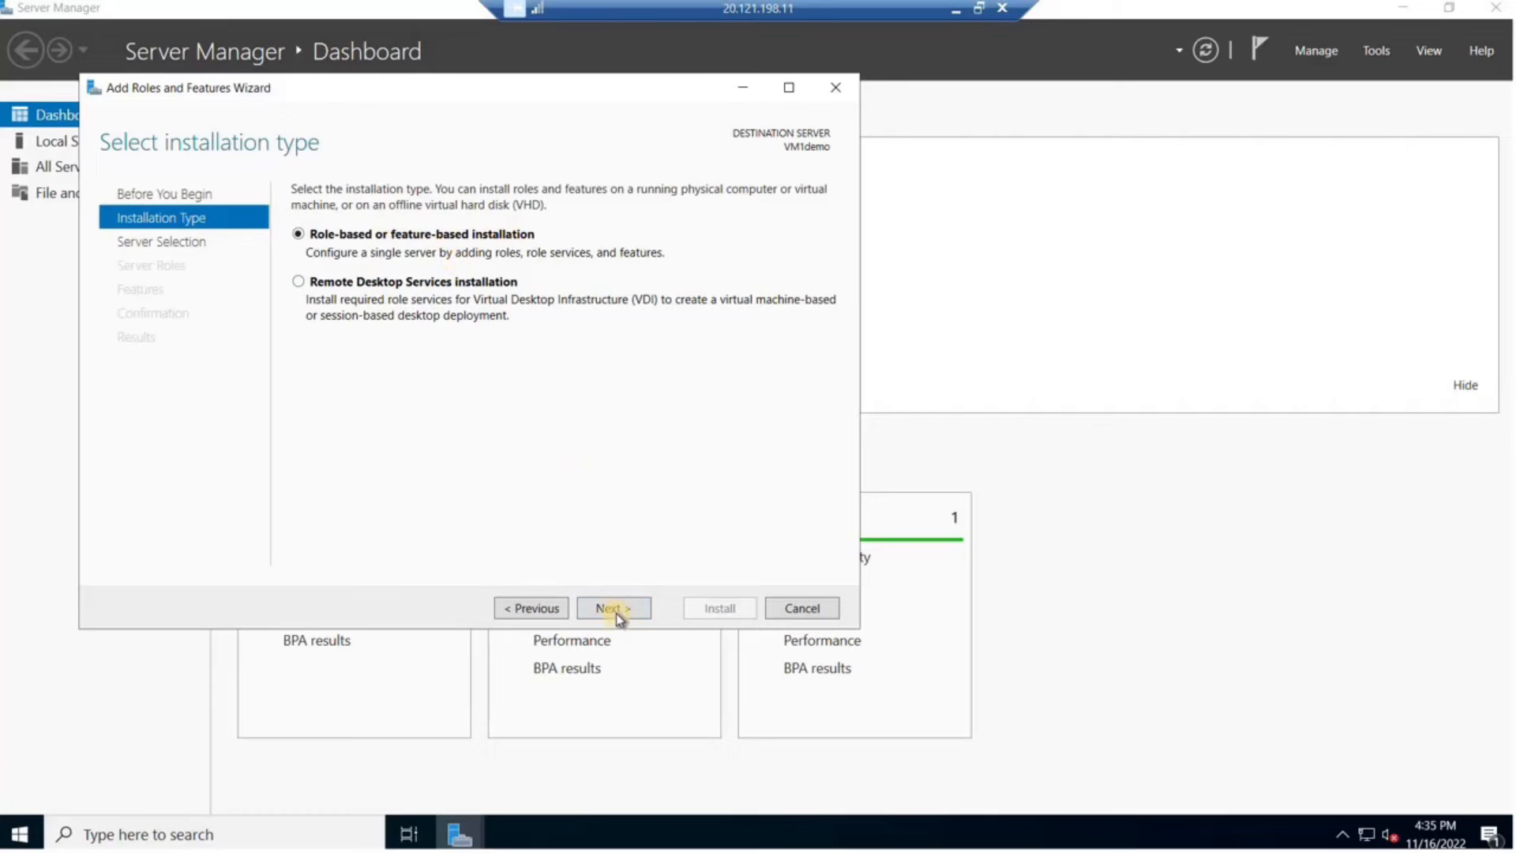
{"action": "left_click", "coordinate": [619, 609]}
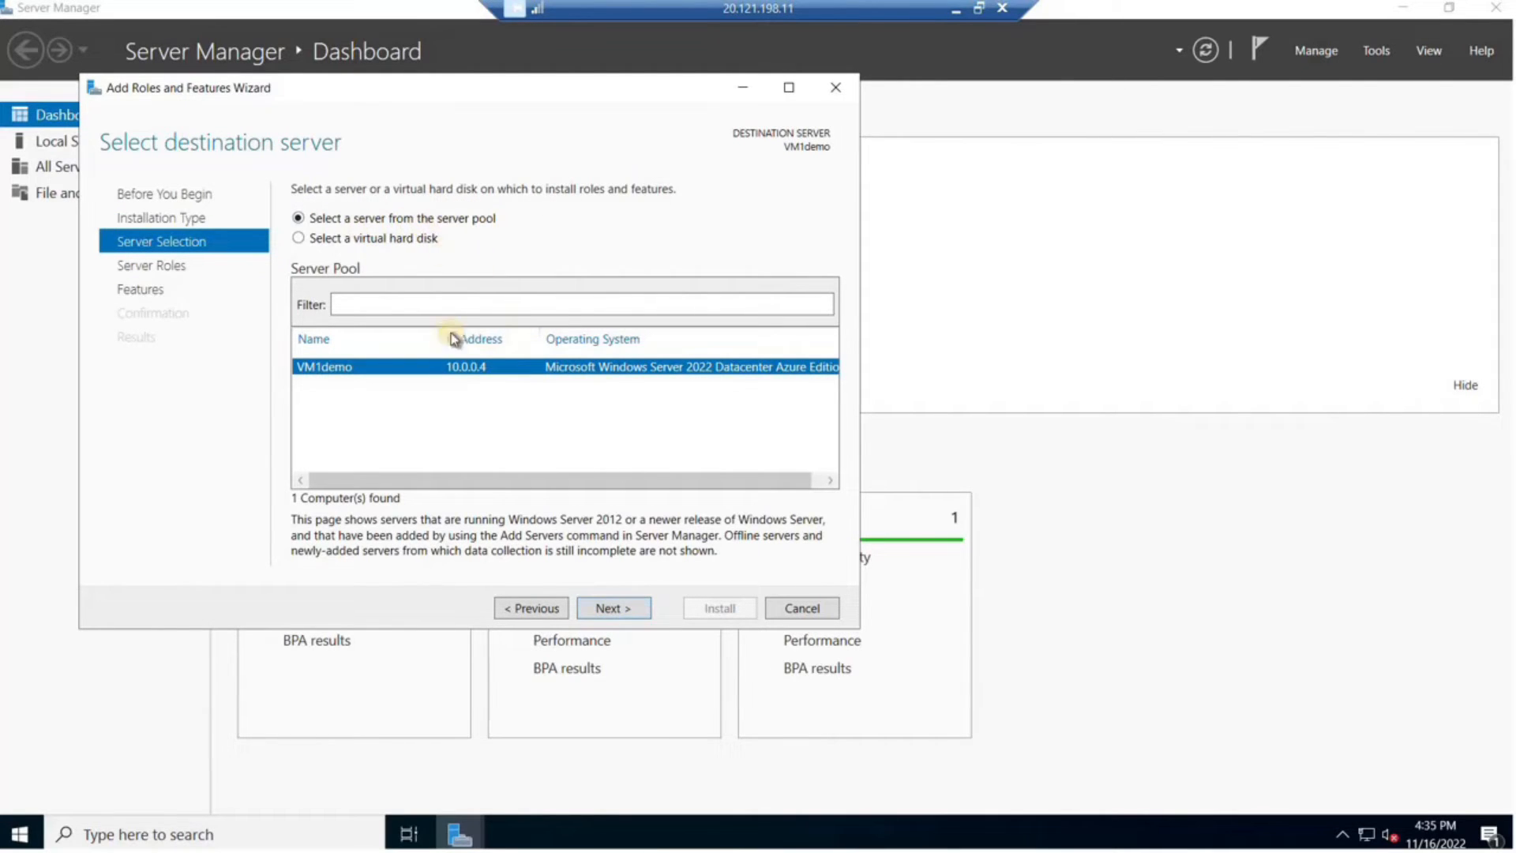
{"action": "left_click", "coordinate": [609, 610]}
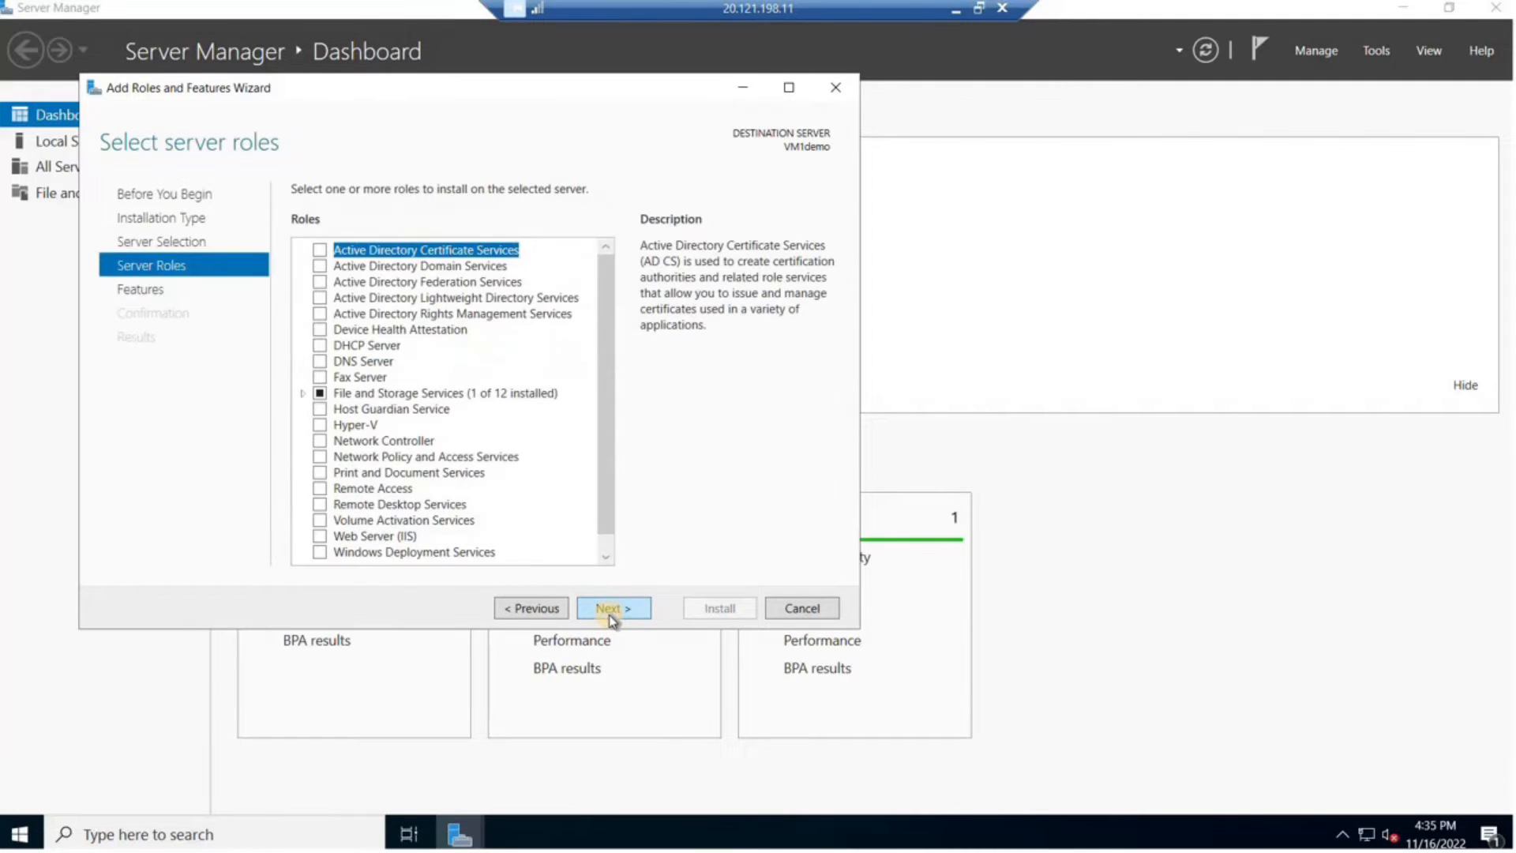
Select the Web Server (IIS) role and add its required features, including the management tools
{"action": "scroll", "coordinate": [387, 426], "scroll_direction": "down", "scroll_amount": 1}
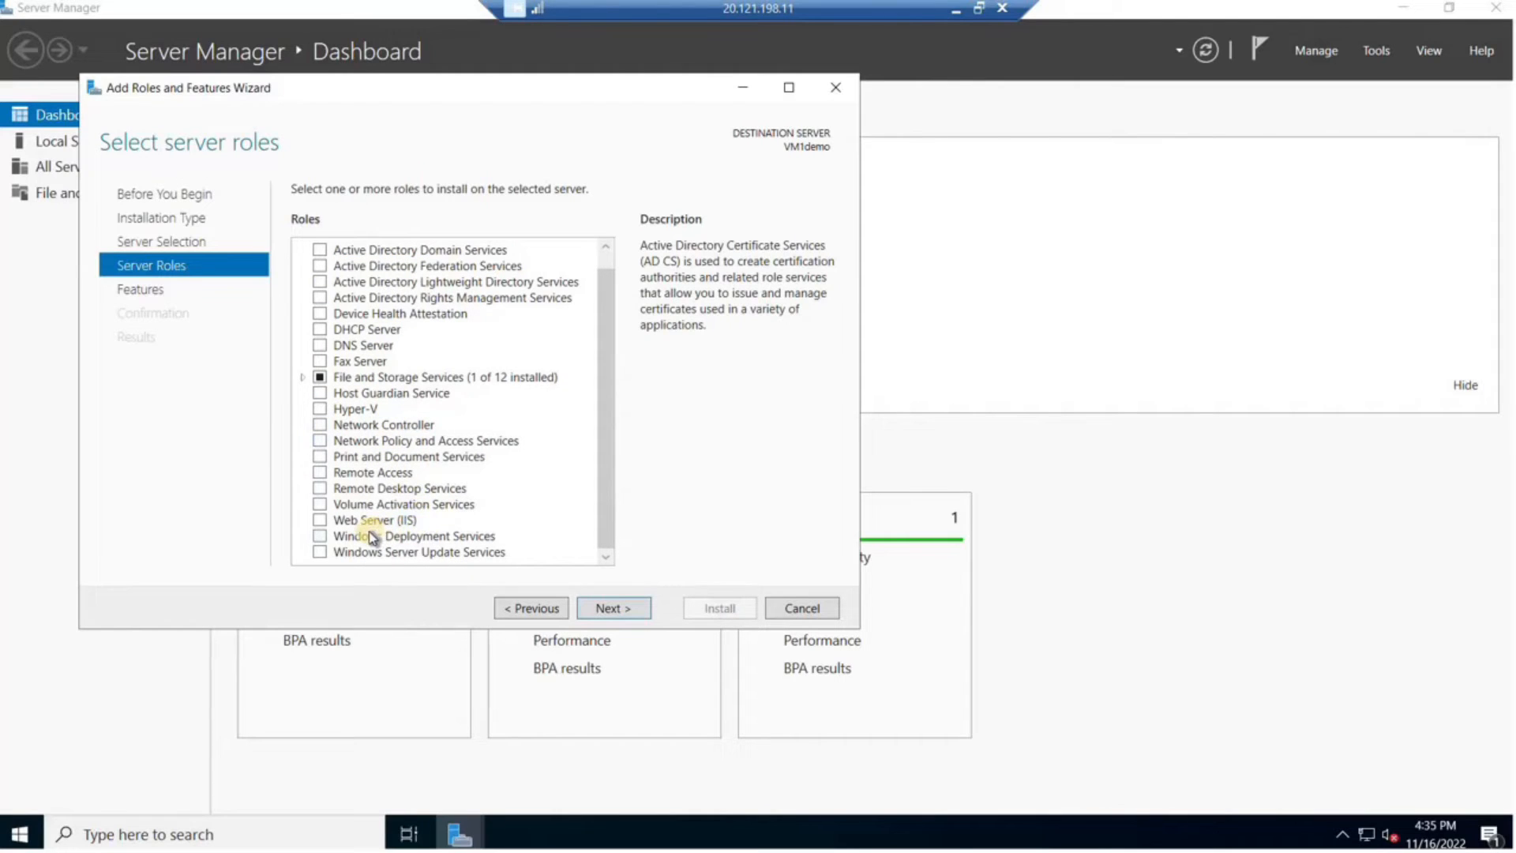
{"action": "left_click", "coordinate": [331, 519]}
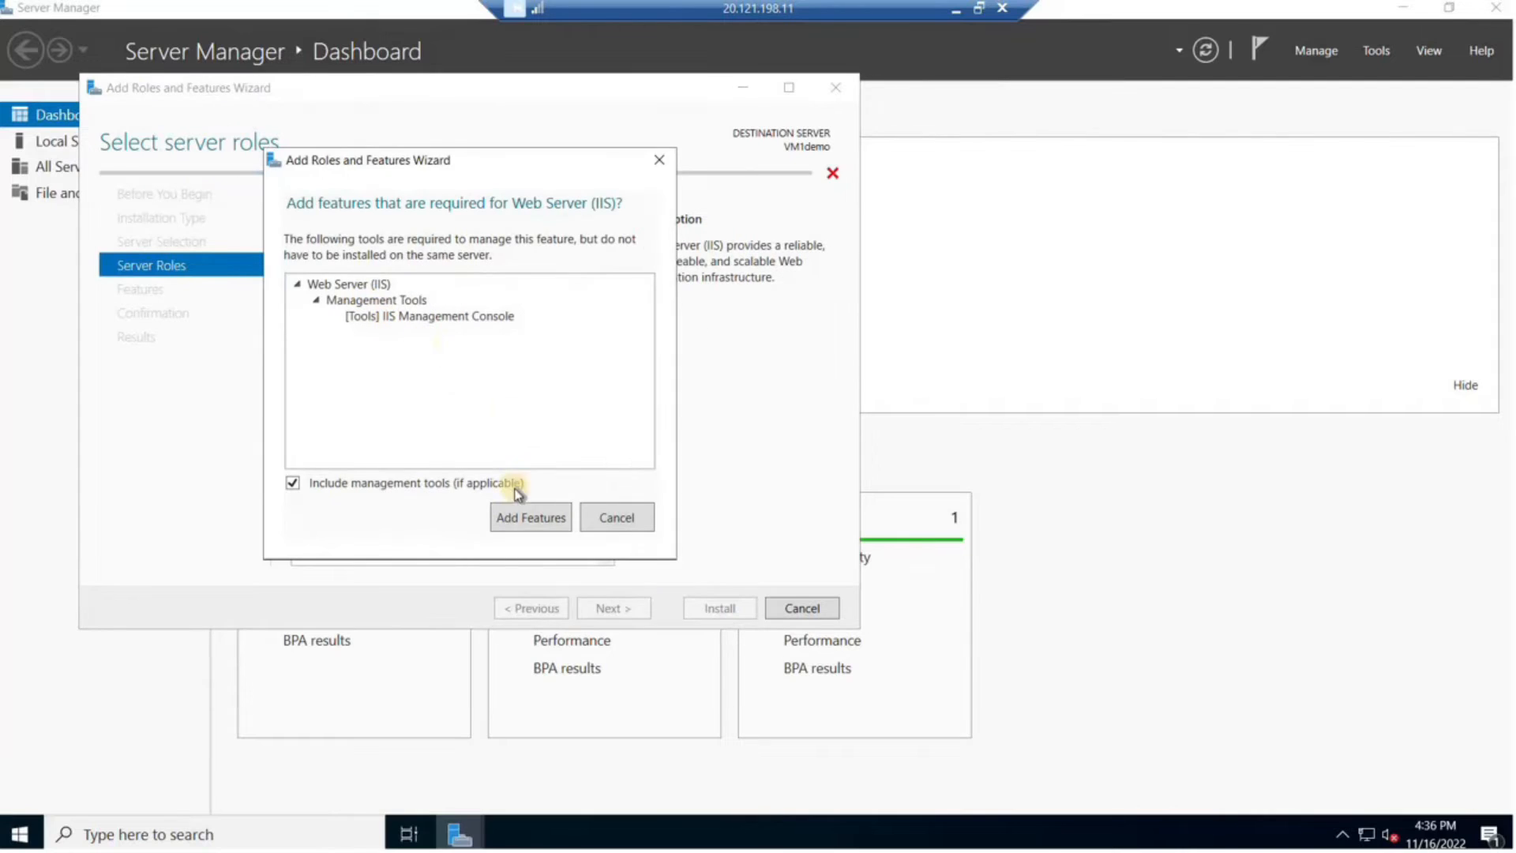
{"action": "left_click", "coordinate": [542, 523]}
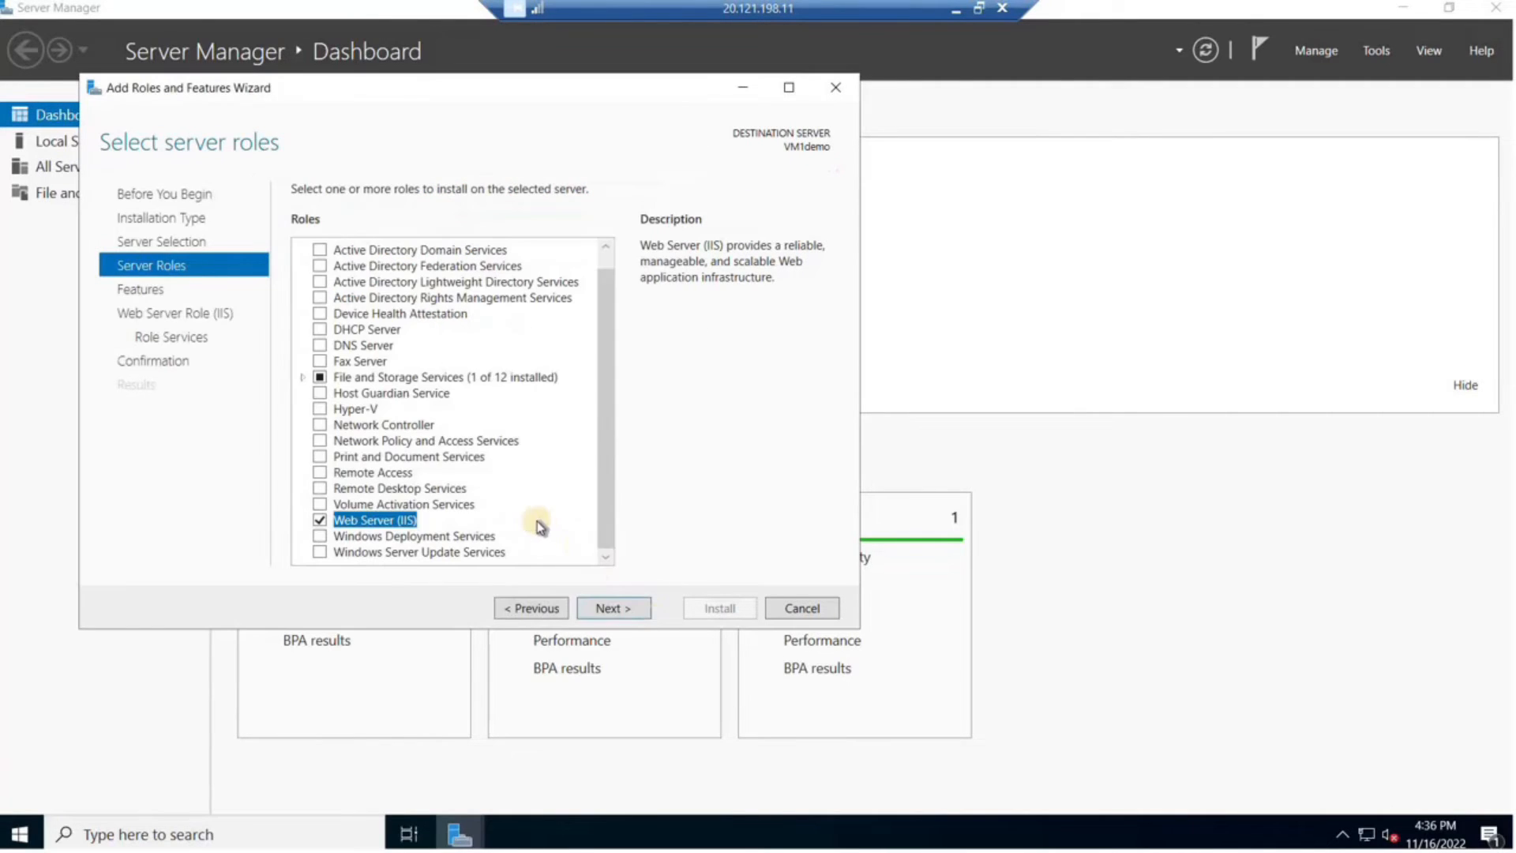
{"action": "left_click", "coordinate": [614, 609]}
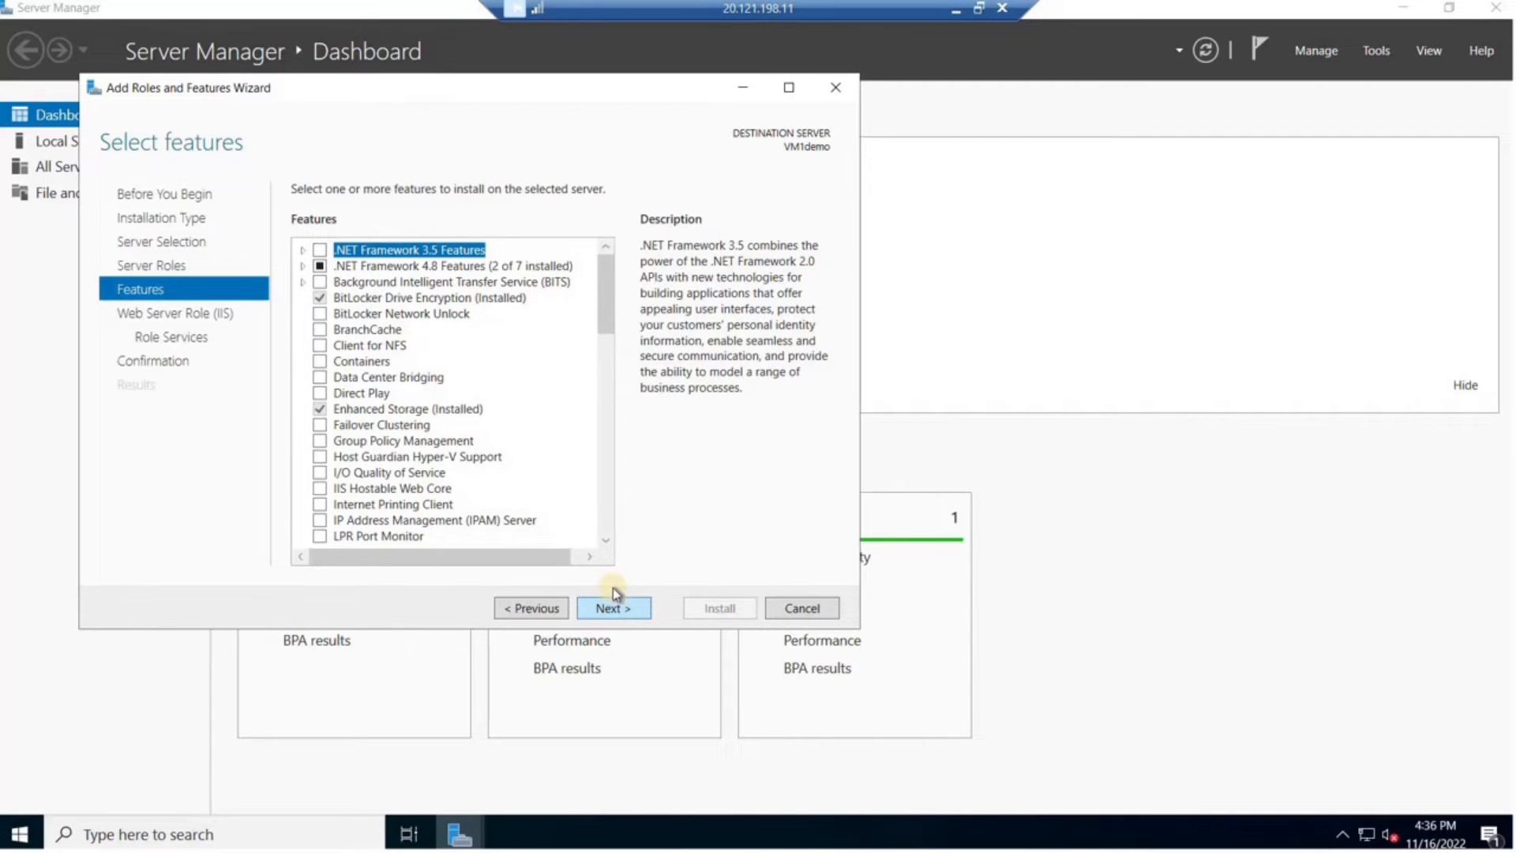
Install the Web Server (IIS) role with the default features and role services, and close the wizard
{"action": "left_click", "coordinate": [613, 607]}
{"action": "left_click", "coordinate": [603, 613]}
{"action": "scroll", "coordinate": [477, 440], "scroll_direction": "down", "scroll_amount": 3}
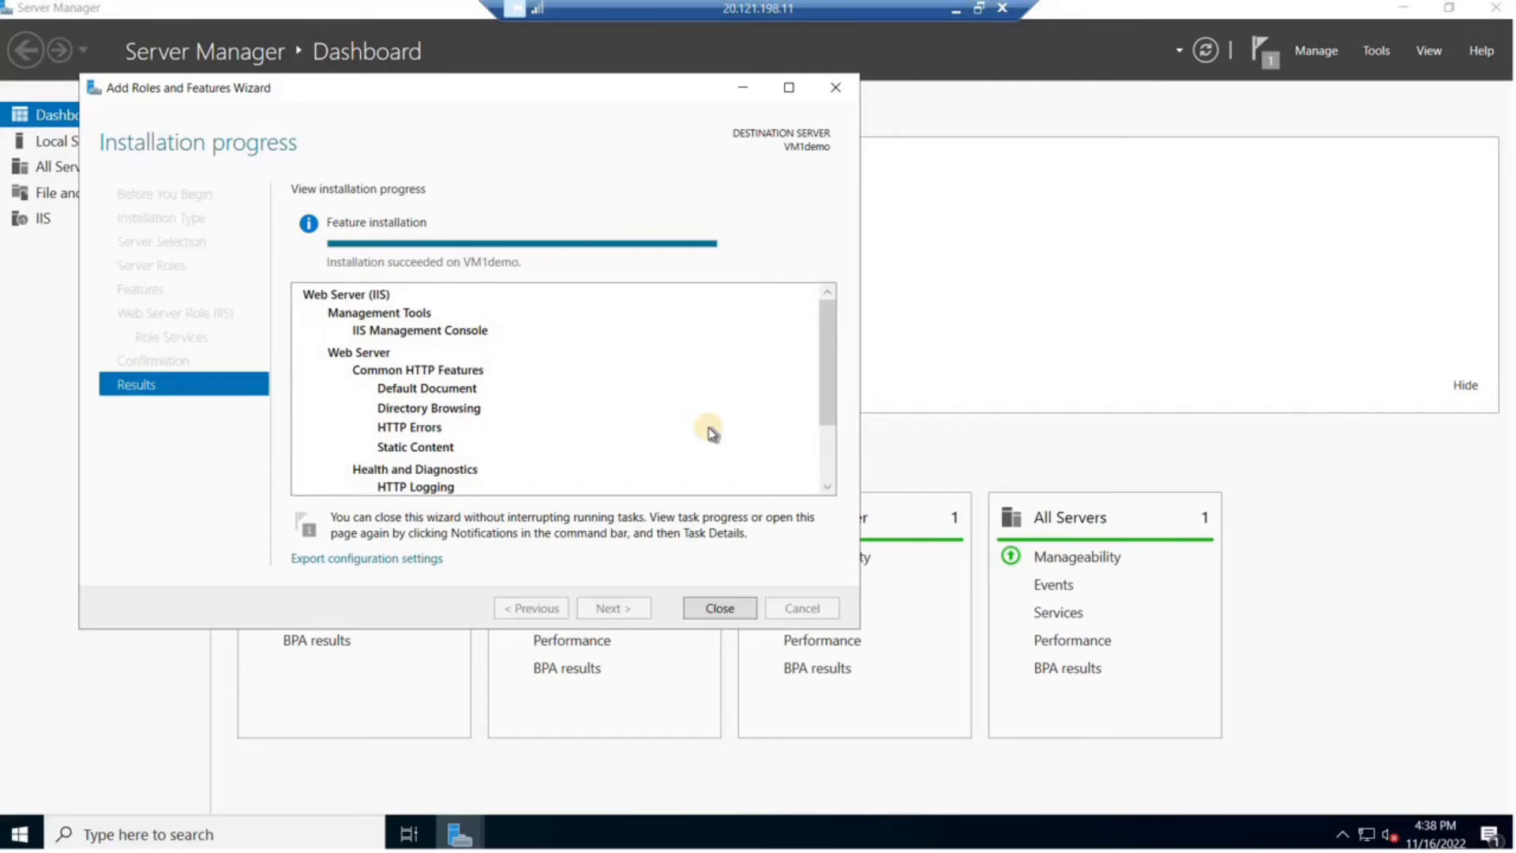
{"action": "left_click", "coordinate": [711, 608]}
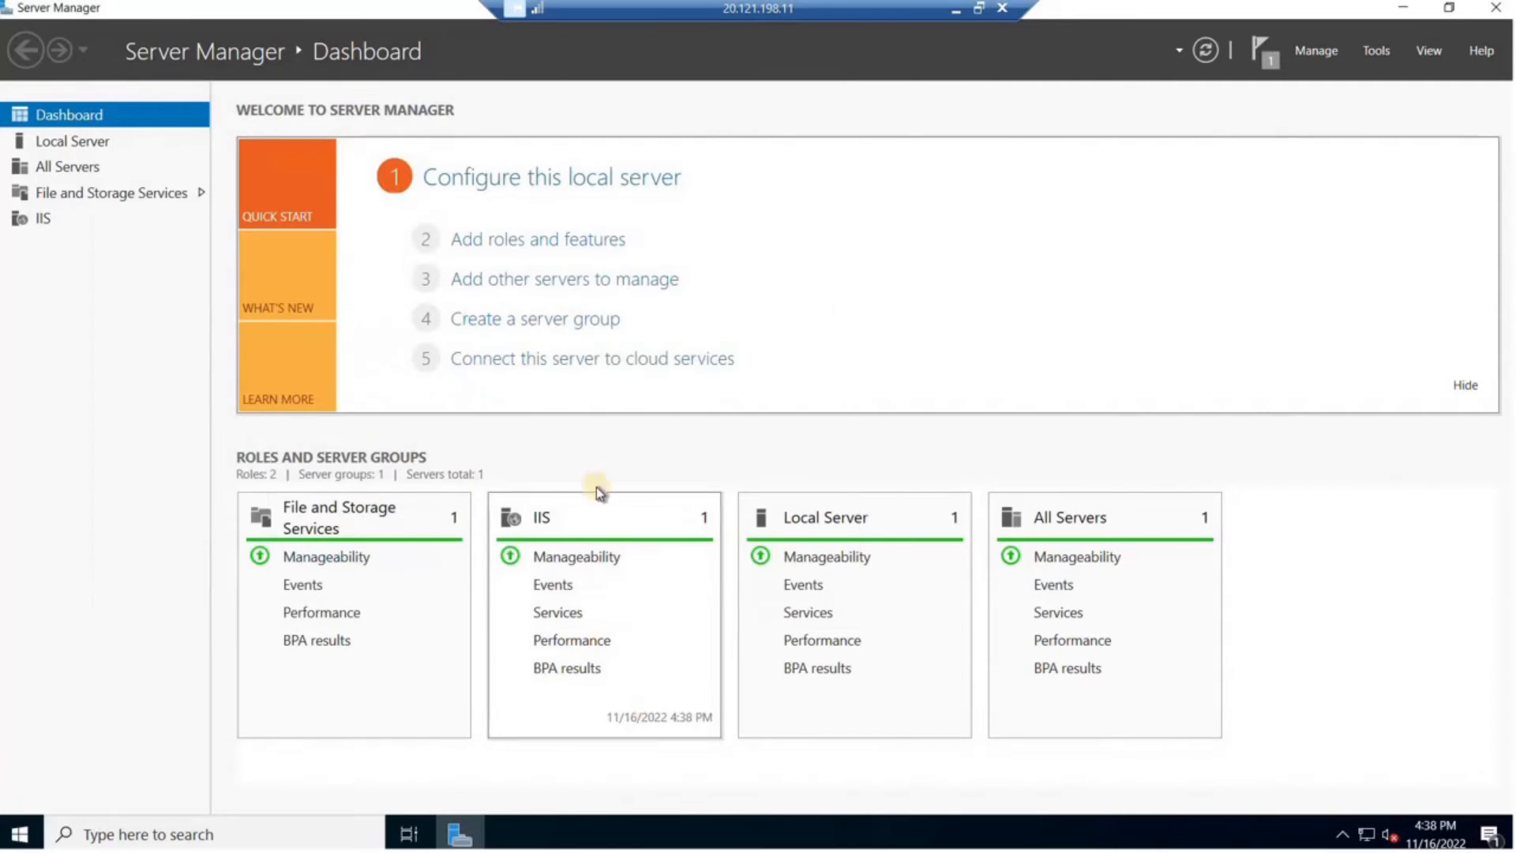
Close Server Manager and open Internet Explorer with the recommended security, privacy and compatibility settings
{"action": "left_click", "coordinate": [1497, 7]}
{"action": "left_click", "coordinate": [237, 831]}
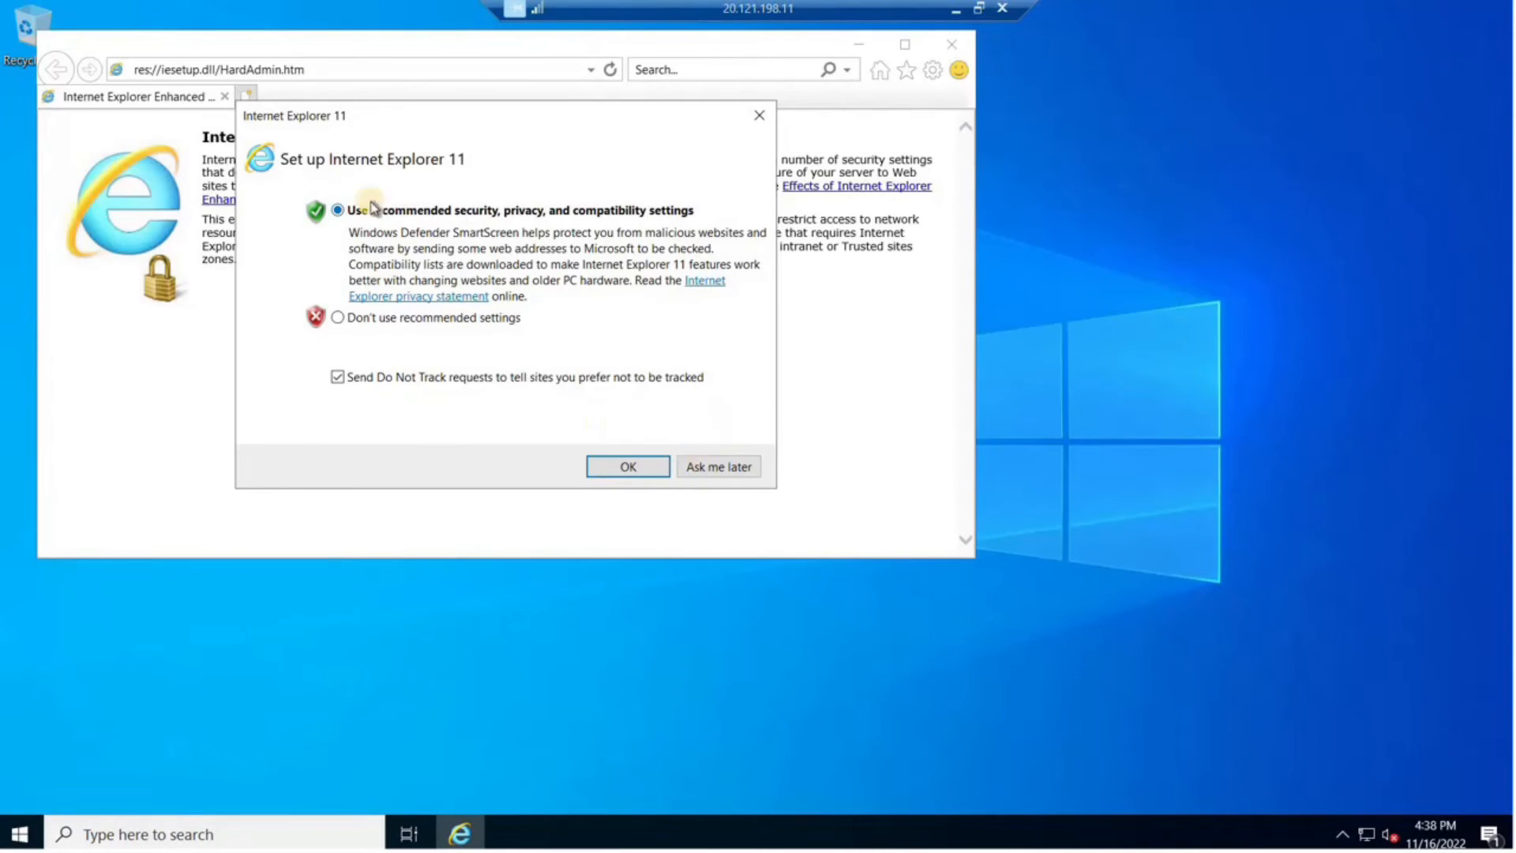
{"action": "left_click", "coordinate": [624, 468]}
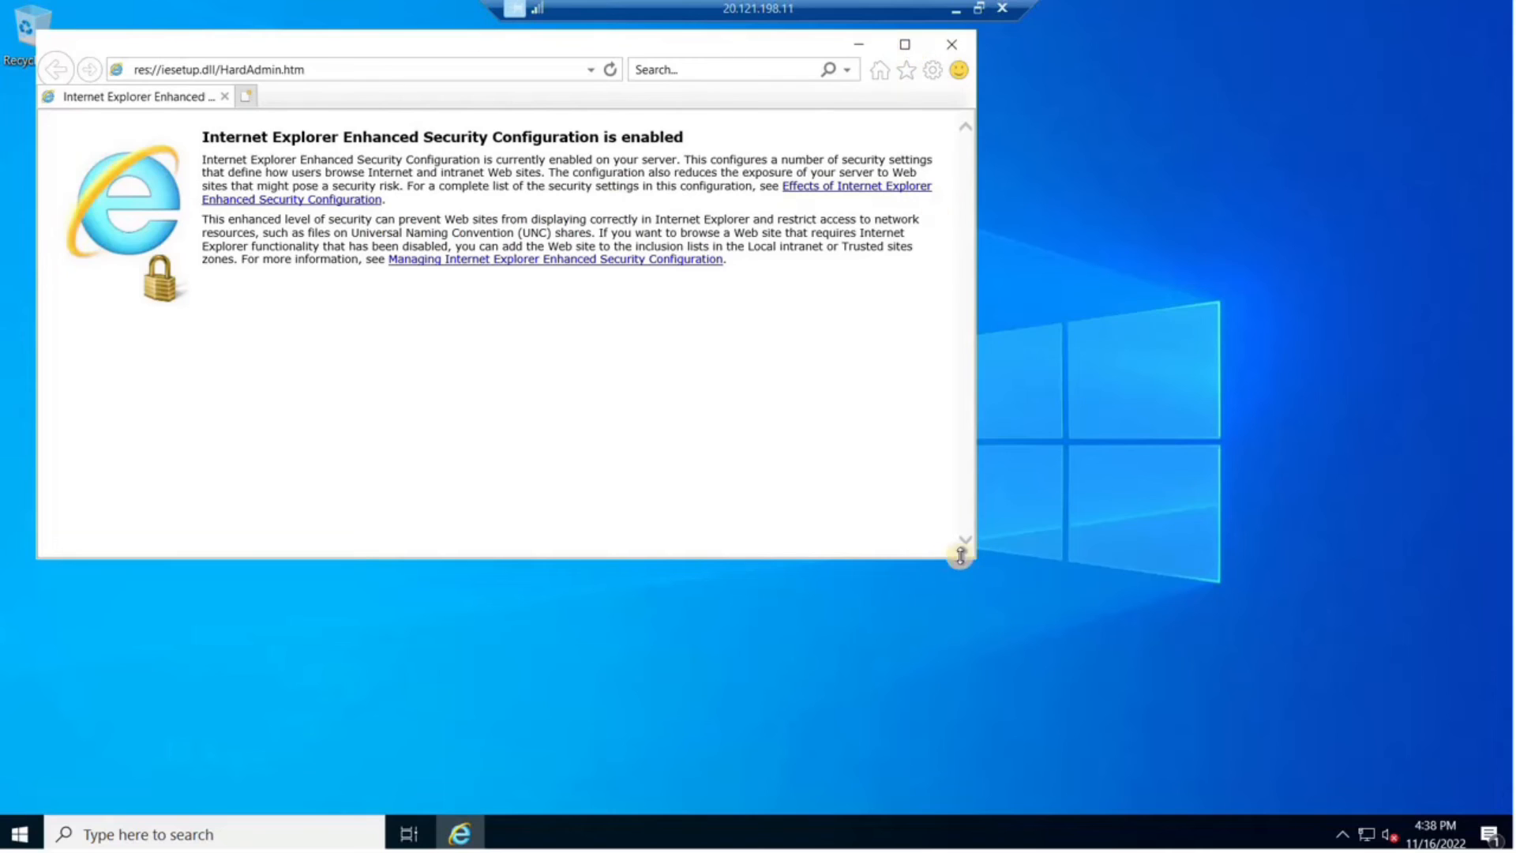
{"action": "left_click", "coordinate": [905, 45]}
{"action": "left_click", "coordinate": [201, 35]}
{"action": "type", "text": "http://localhost"}
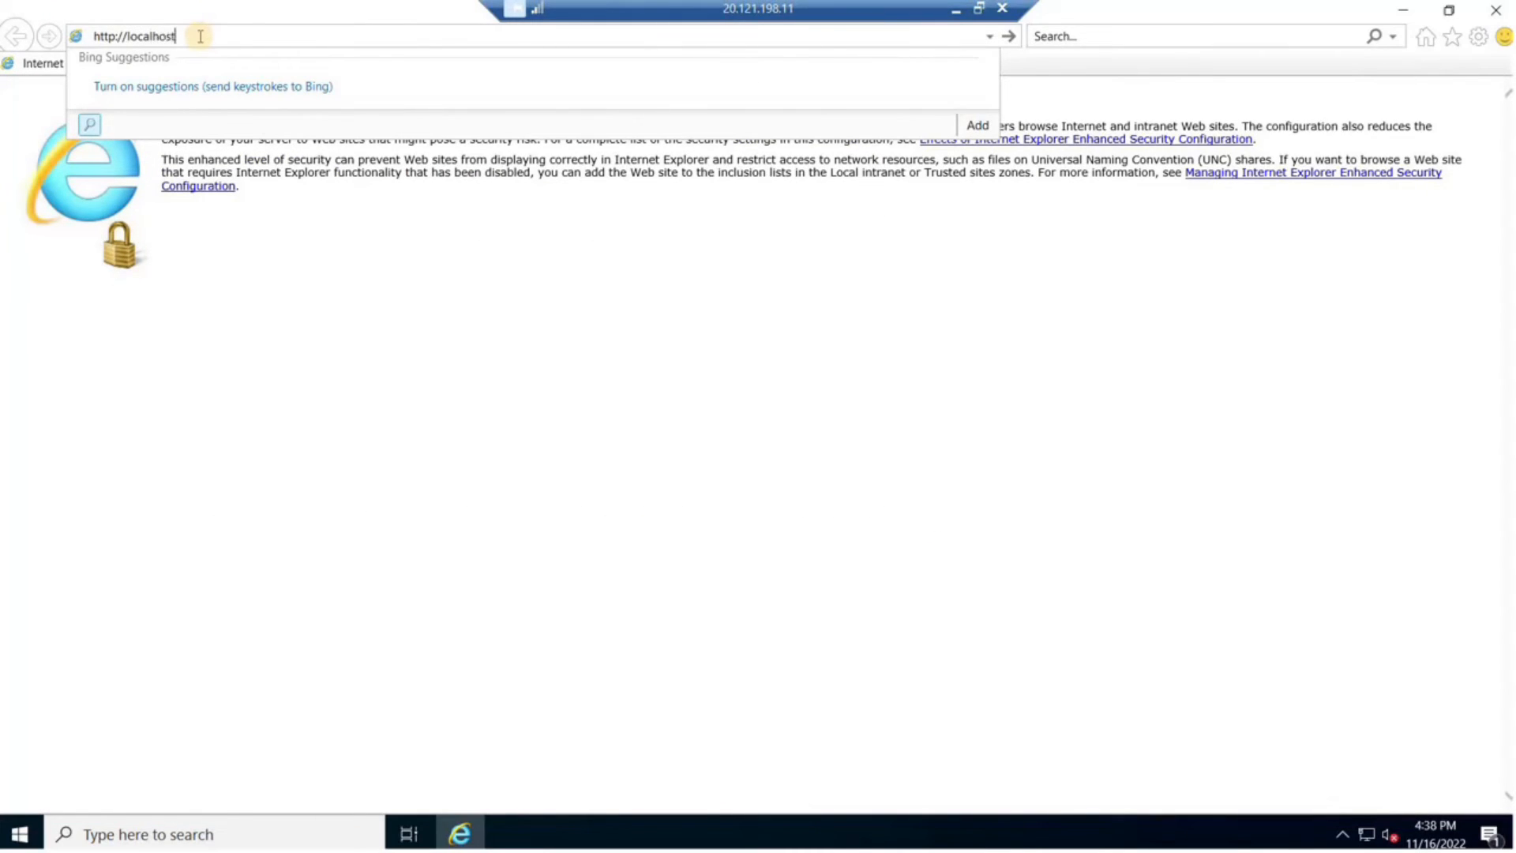
{"action": "key", "text": "Return"}
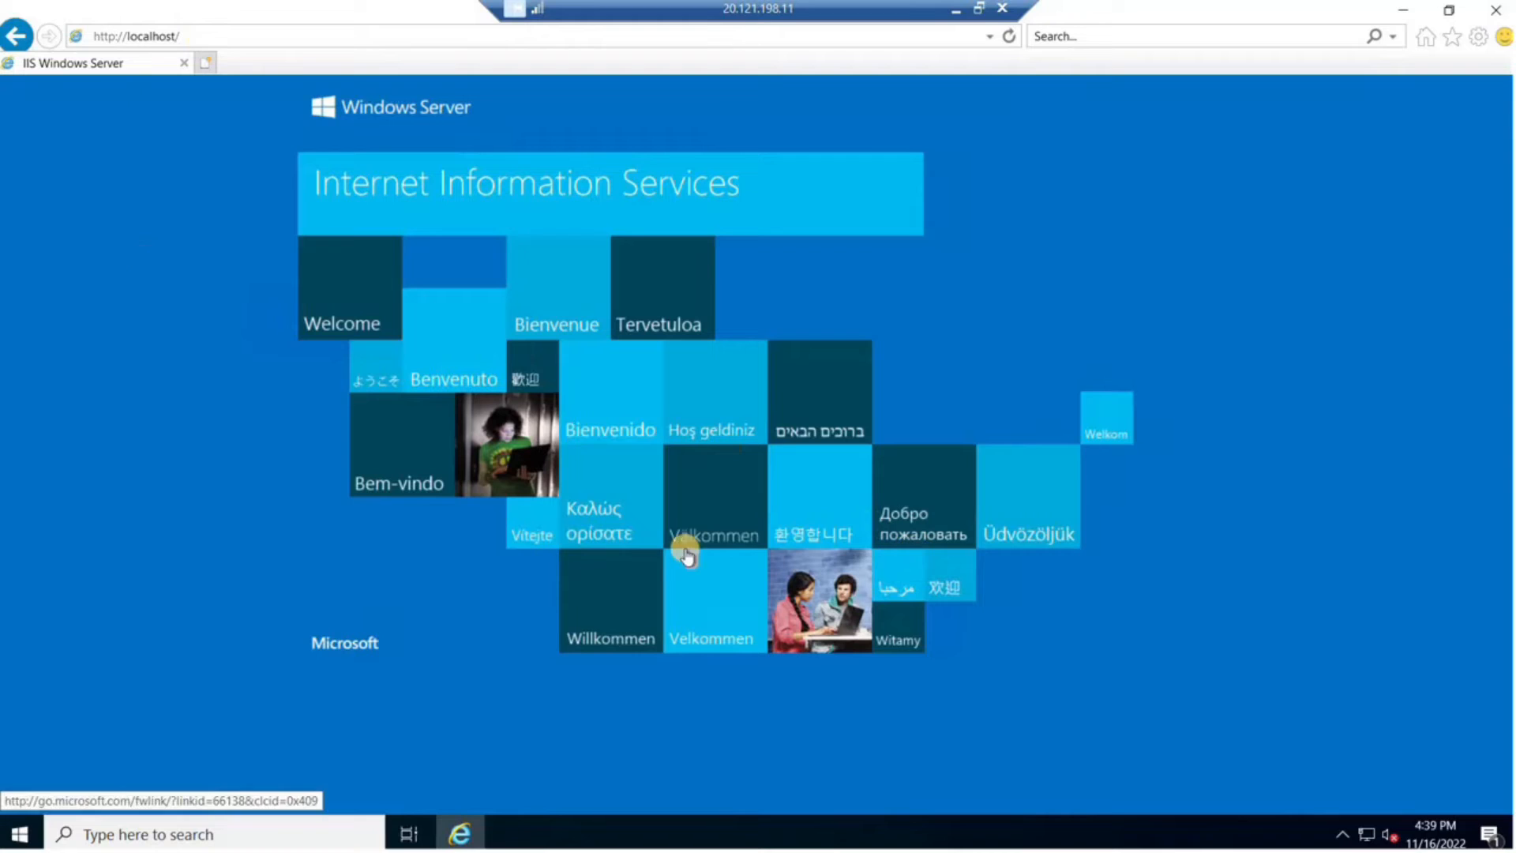
Minimize the remote session and load the copied public IP address in a new tab of the local browser
{"action": "left_click", "coordinate": [956, 10]}
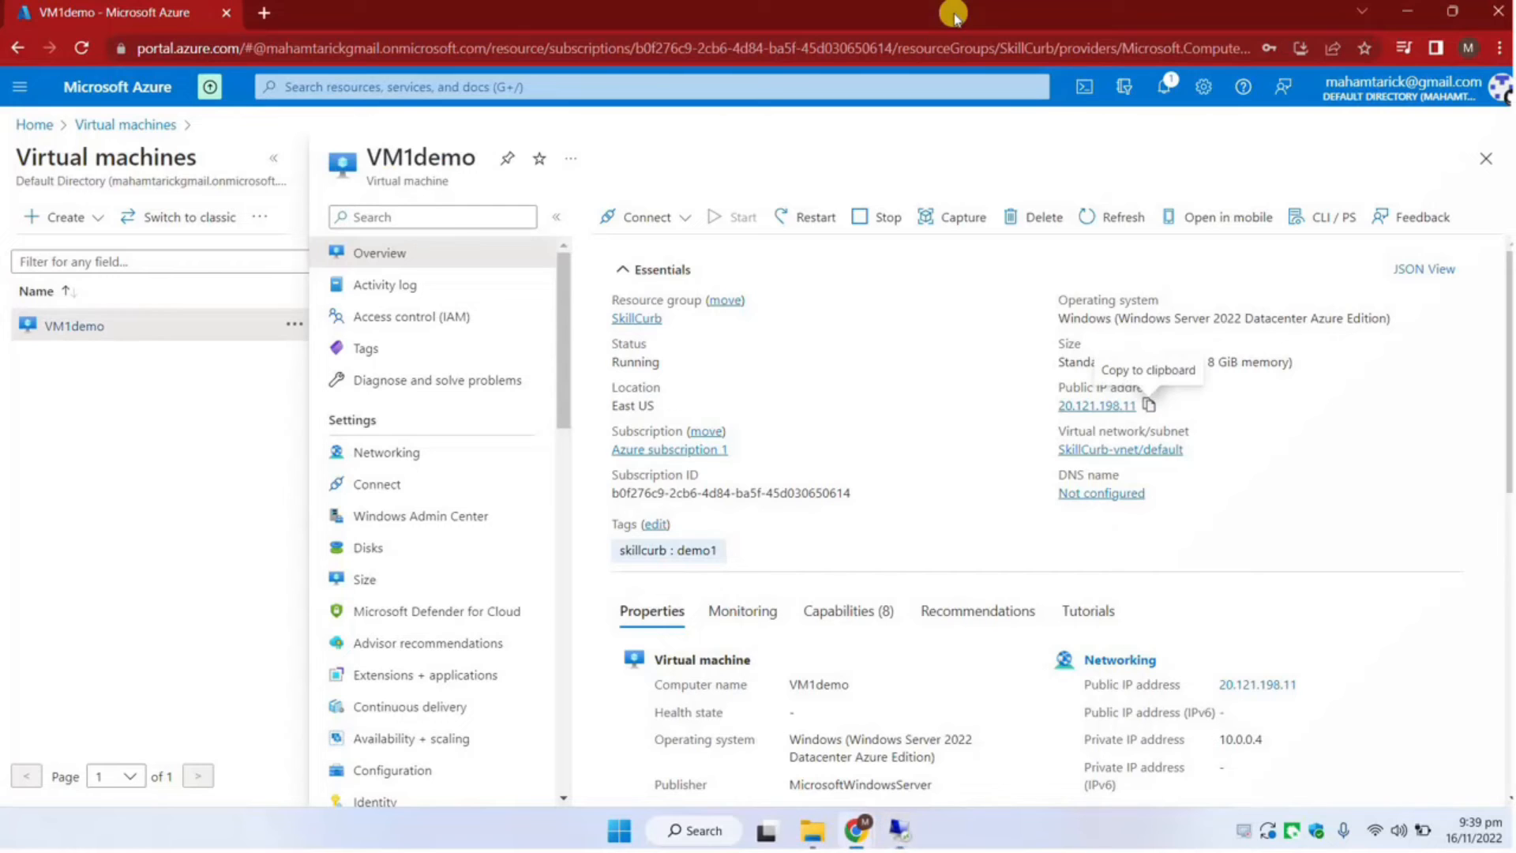
{"action": "left_click", "coordinate": [264, 12]}
{"action": "right_click", "coordinate": [206, 48]}
{"action": "left_click", "coordinate": [333, 212]}
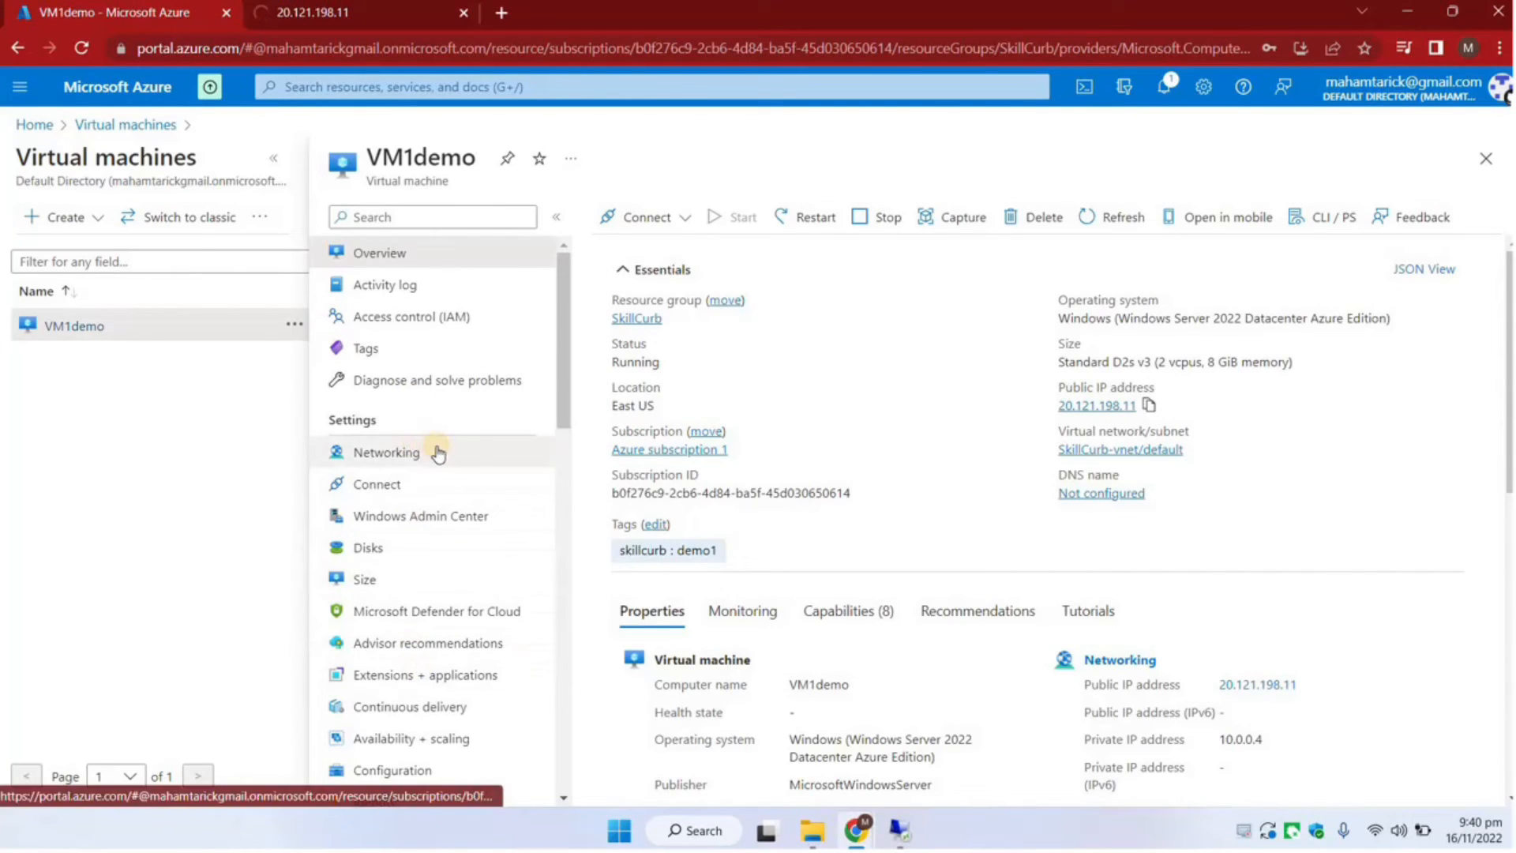
Start a new inbound port rule in VM1demo's networking settings and set its destination port range to 80
{"action": "left_click", "coordinate": [439, 455]}
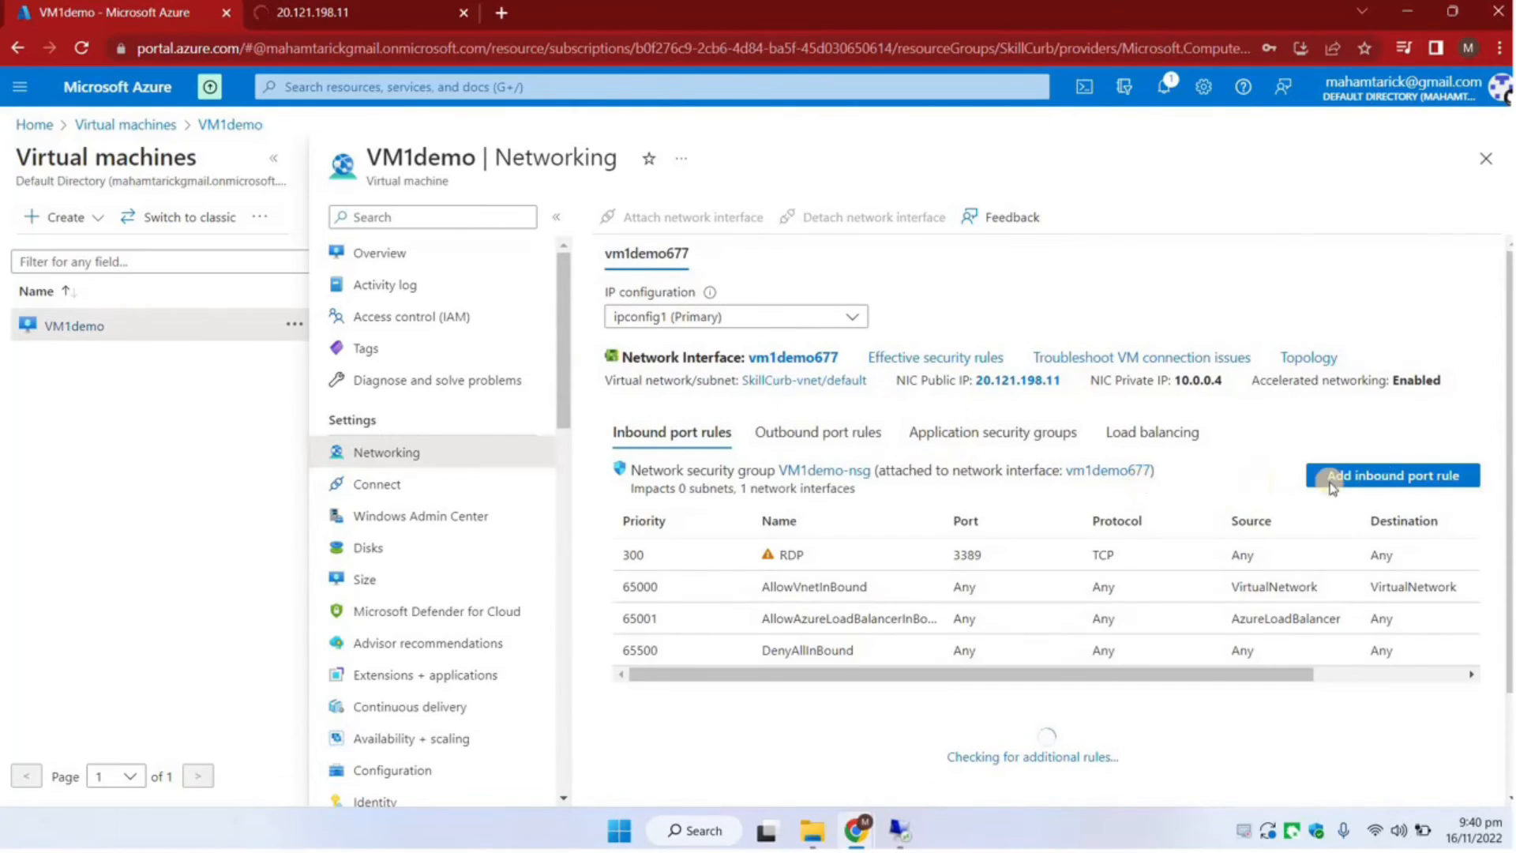
{"action": "left_click", "coordinate": [1311, 472]}
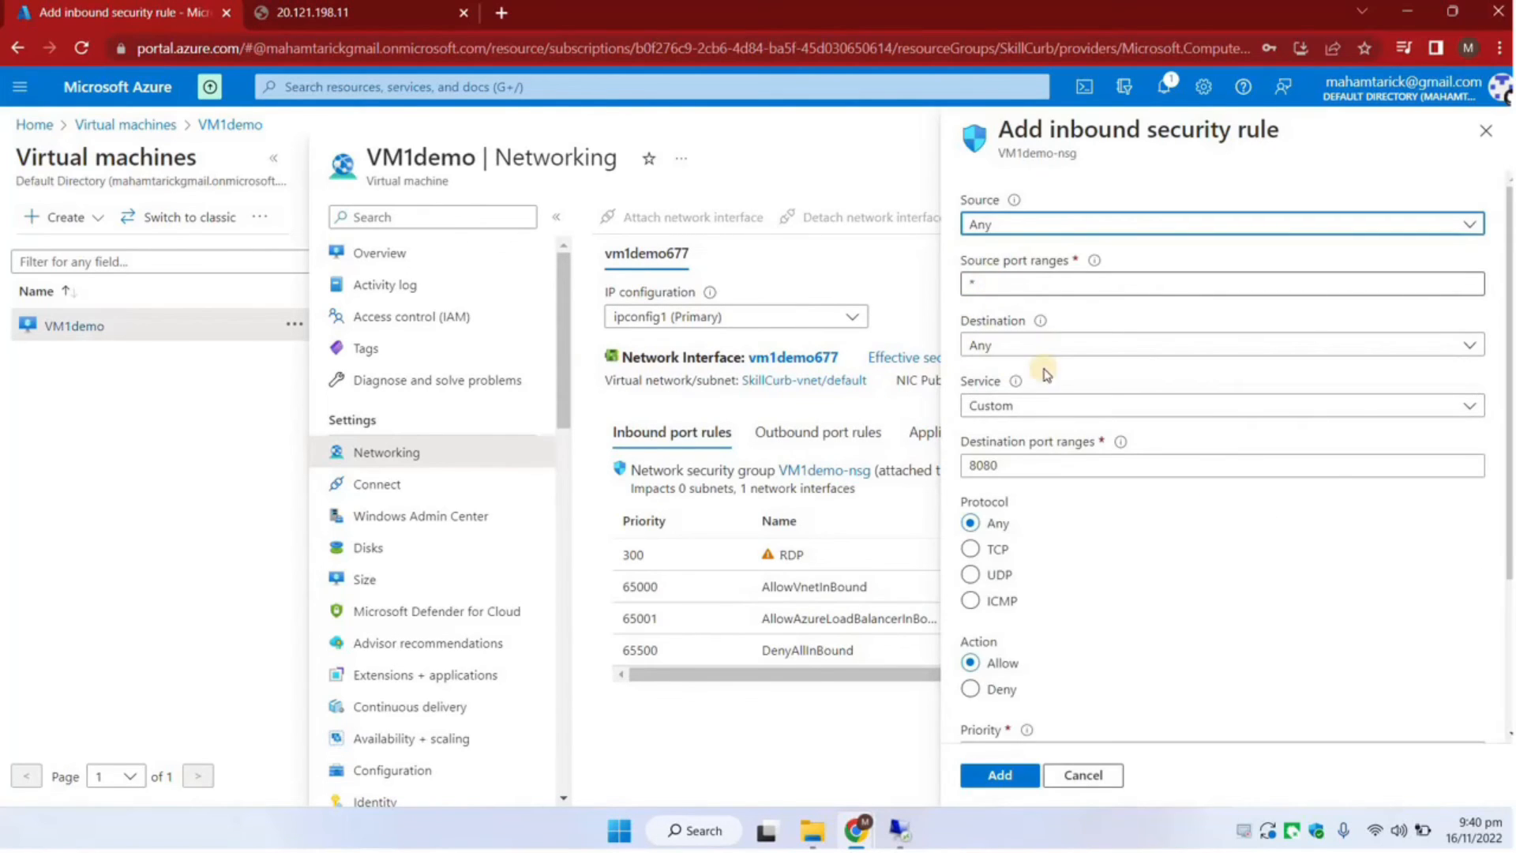
{"action": "left_click", "coordinate": [1014, 464]}
{"action": "key", "text": "BackSpace"}
{"action": "key", "text": "BackSpace"}
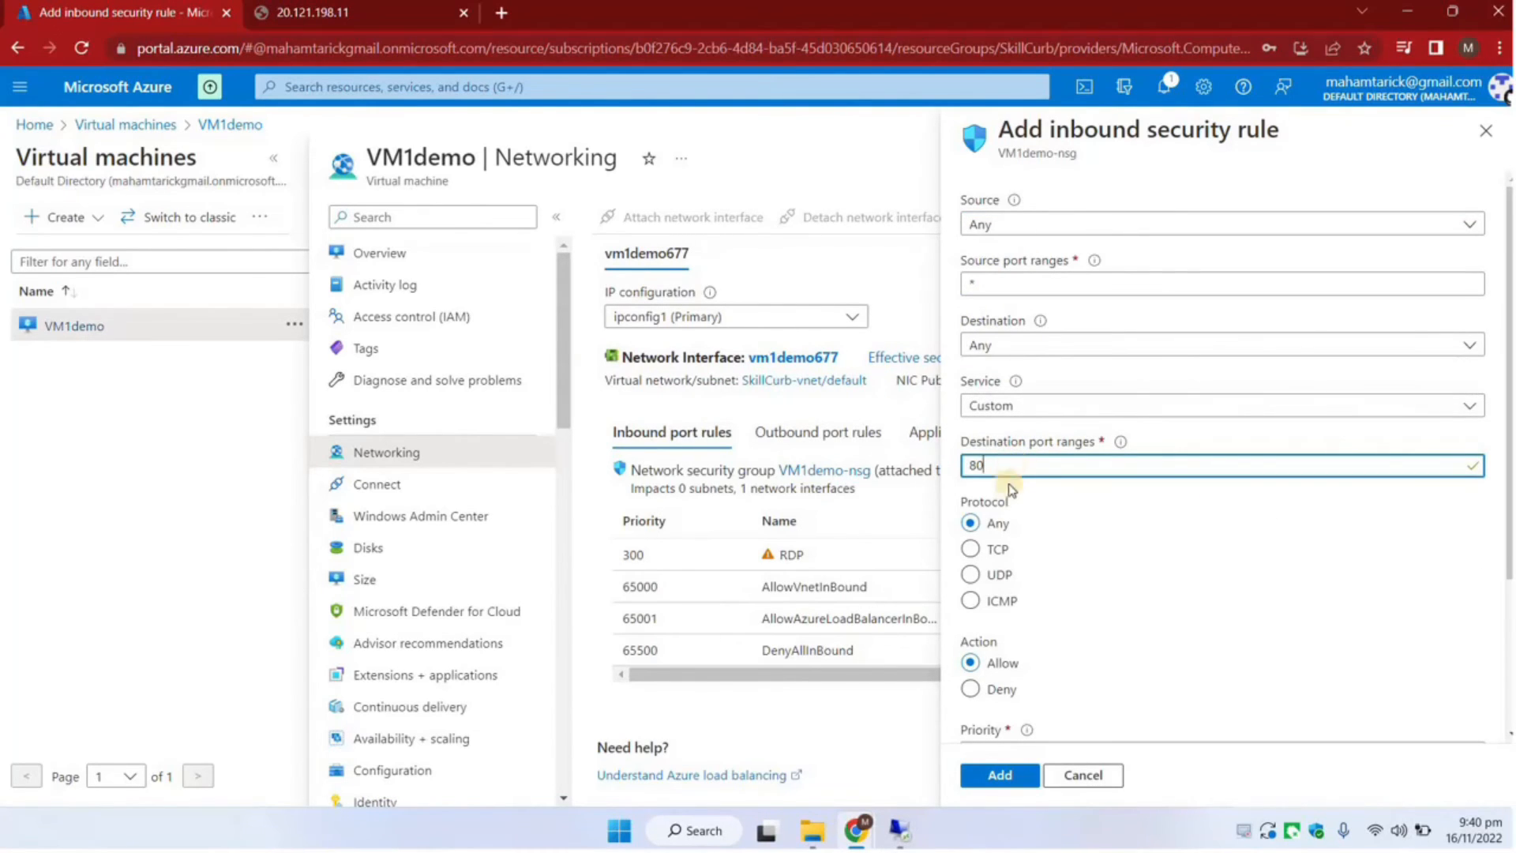
Name the inbound security rule Port80, add it, and view the website at the virtual machine's public IP address
{"action": "scroll", "coordinate": [1042, 655], "scroll_direction": "down", "scroll_amount": 3}
{"action": "scroll", "coordinate": [1041, 663], "scroll_direction": "down", "scroll_amount": 1}
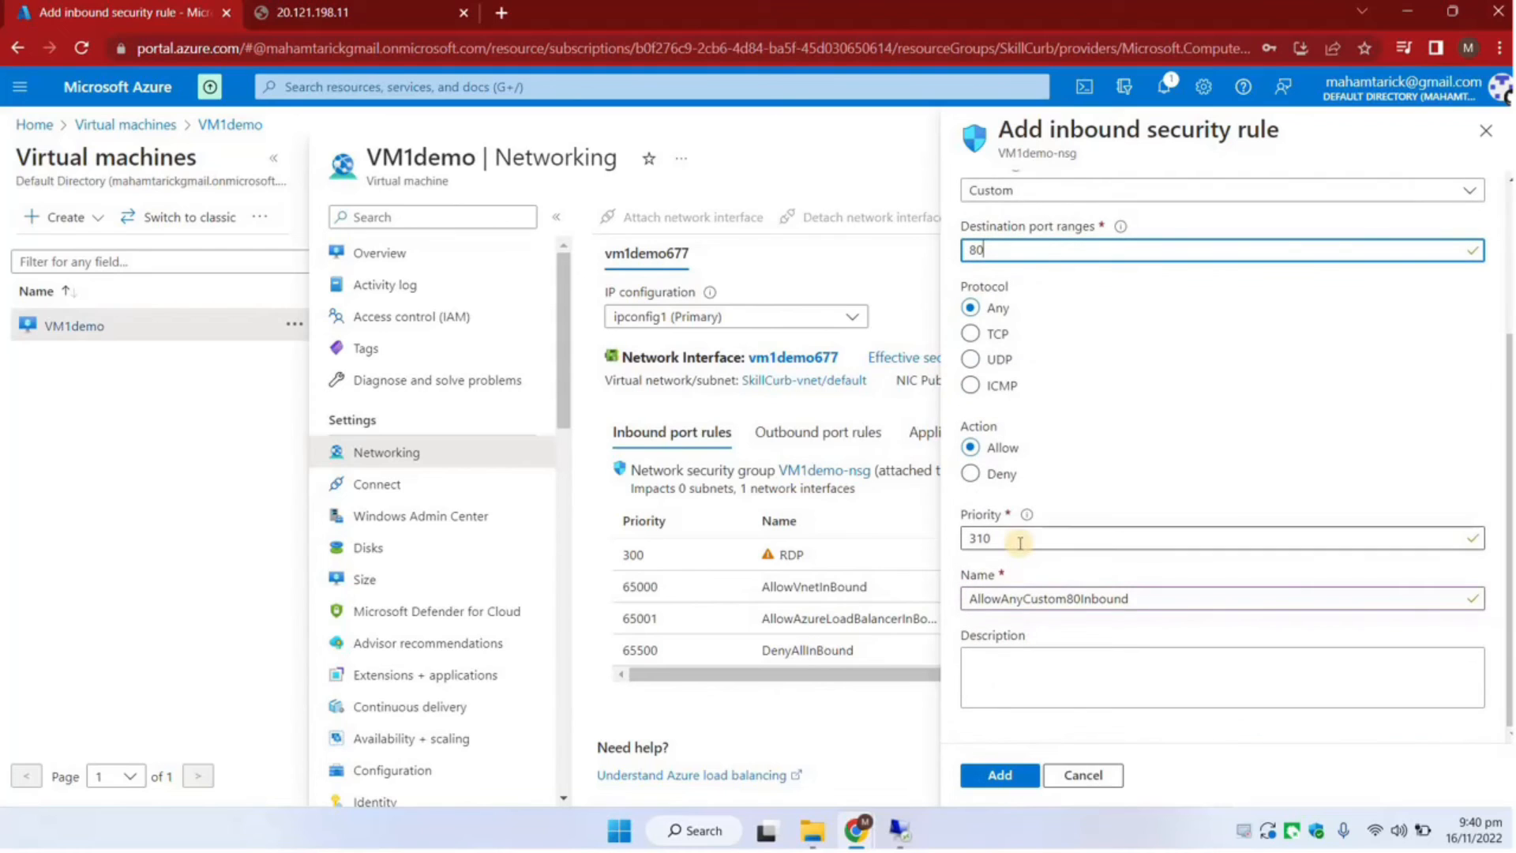
{"action": "left_click", "coordinate": [1395, 604]}
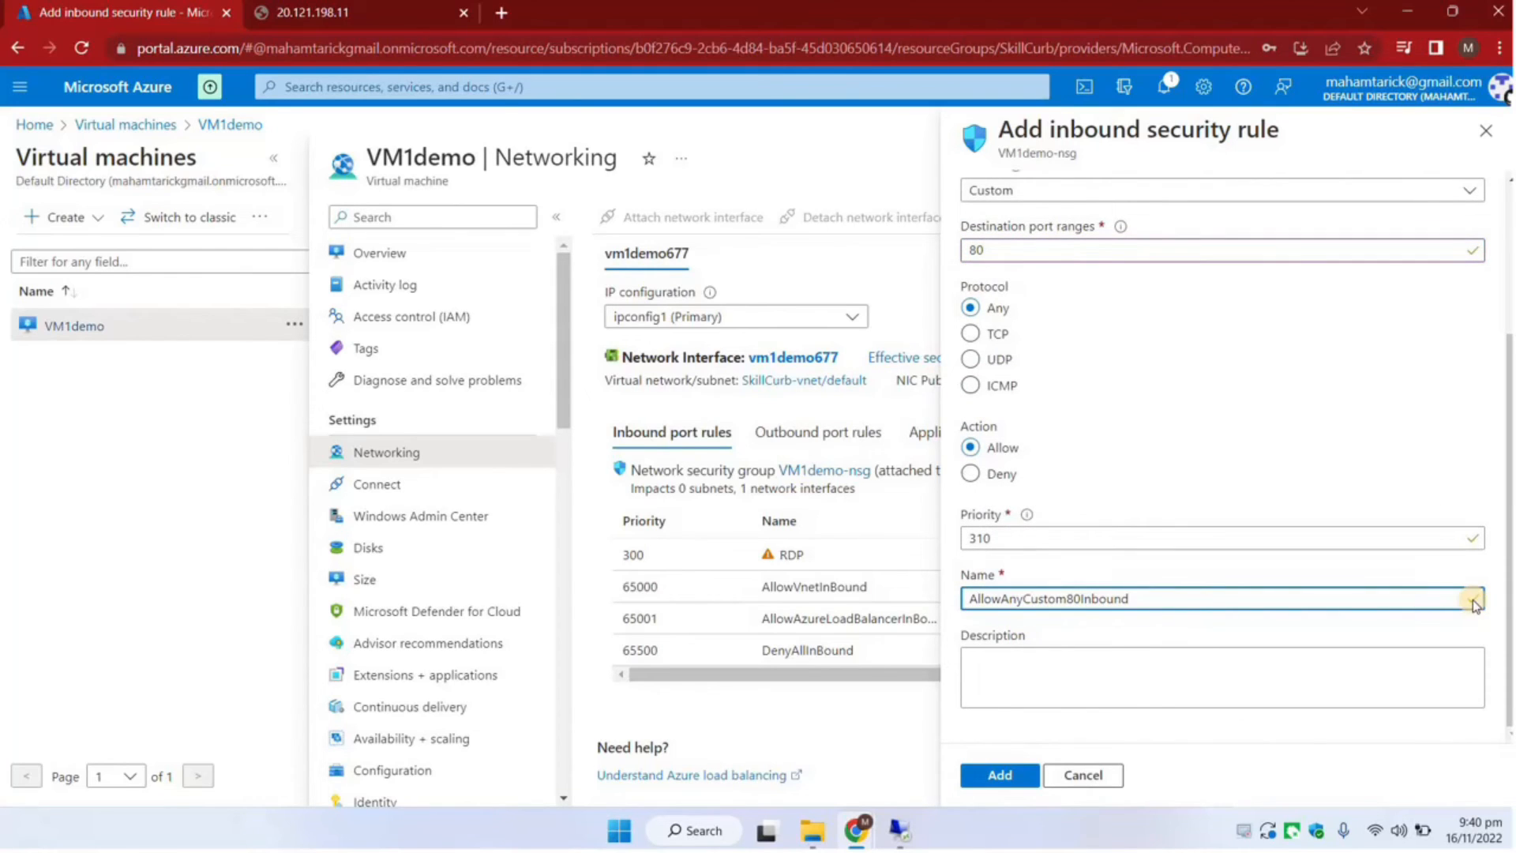
{"action": "scroll", "coordinate": [1003, 640], "scroll_direction": "up", "scroll_amount": 3}
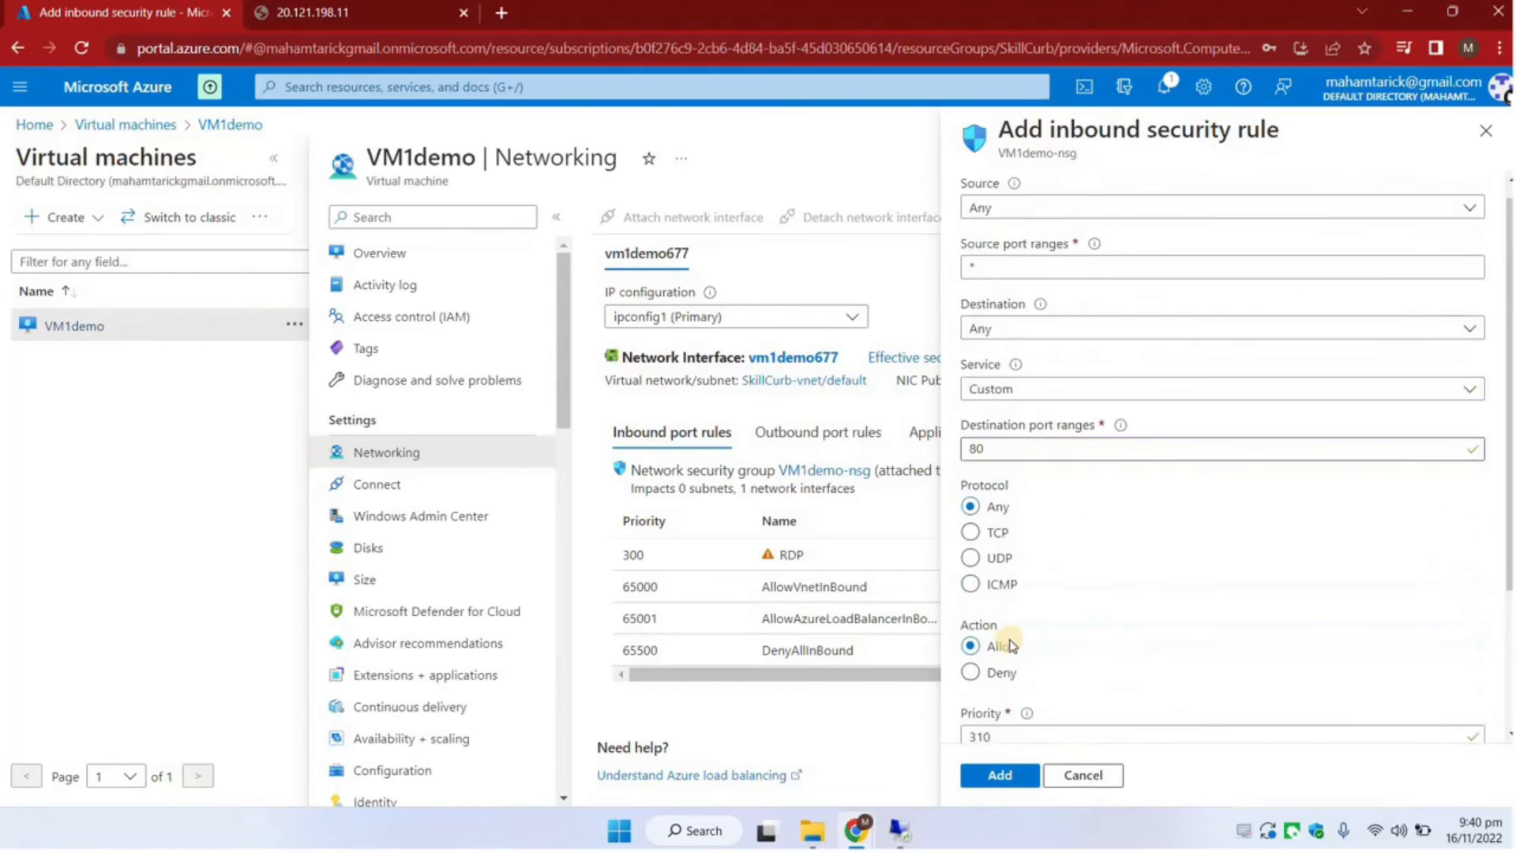
{"action": "scroll", "coordinate": [1015, 620], "scroll_direction": "down", "scroll_amount": 2}
{"action": "left_click_drag", "start_coordinate": [1166, 618], "coordinate": [624, 632]}
{"action": "type", "text": "Port"}
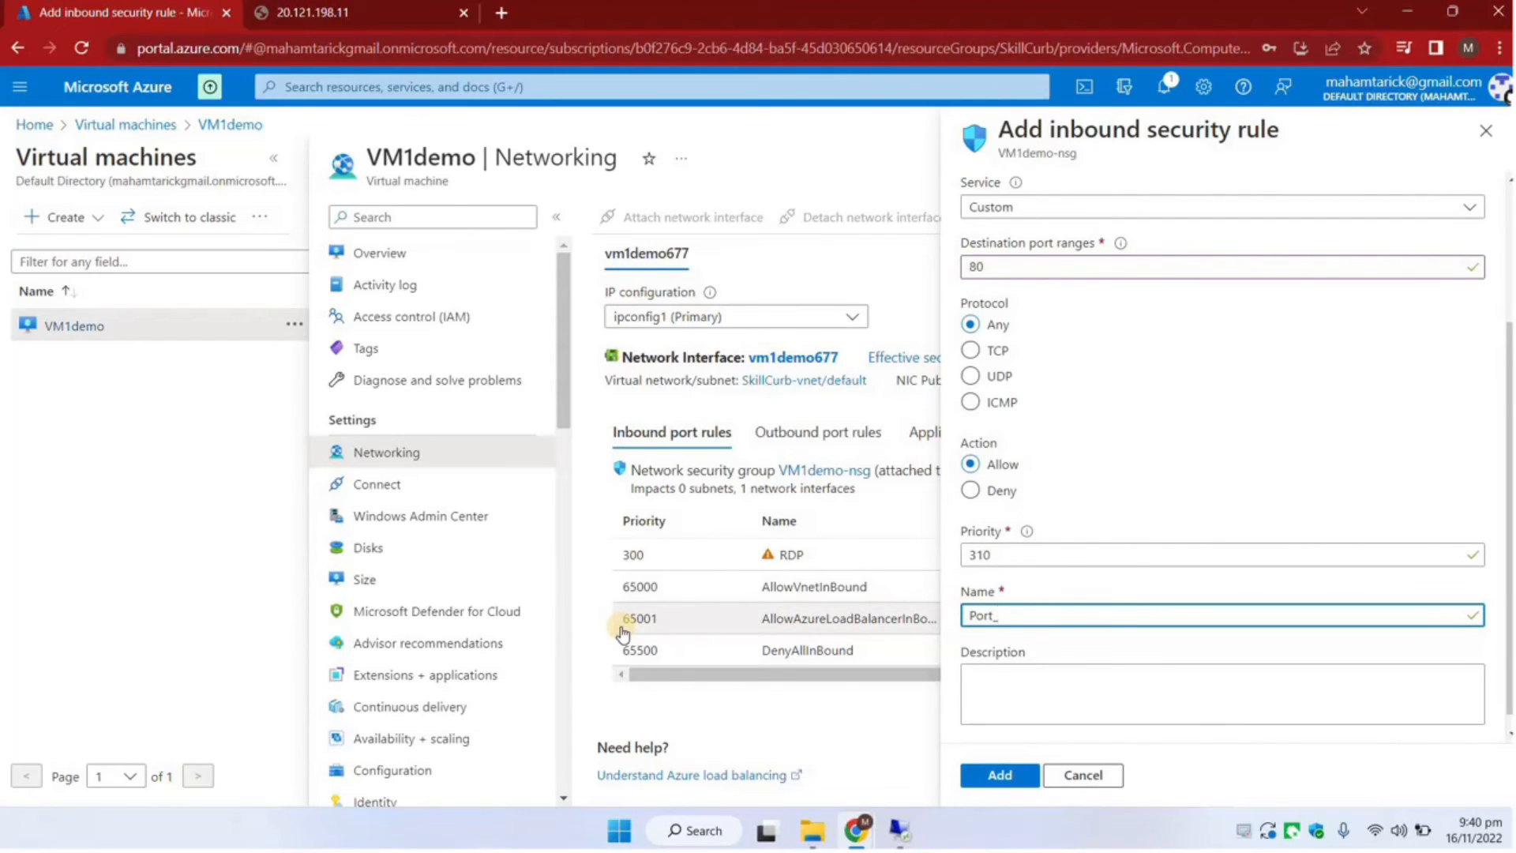
{"action": "type", "text": "80"}
{"action": "left_click", "coordinate": [999, 775]}
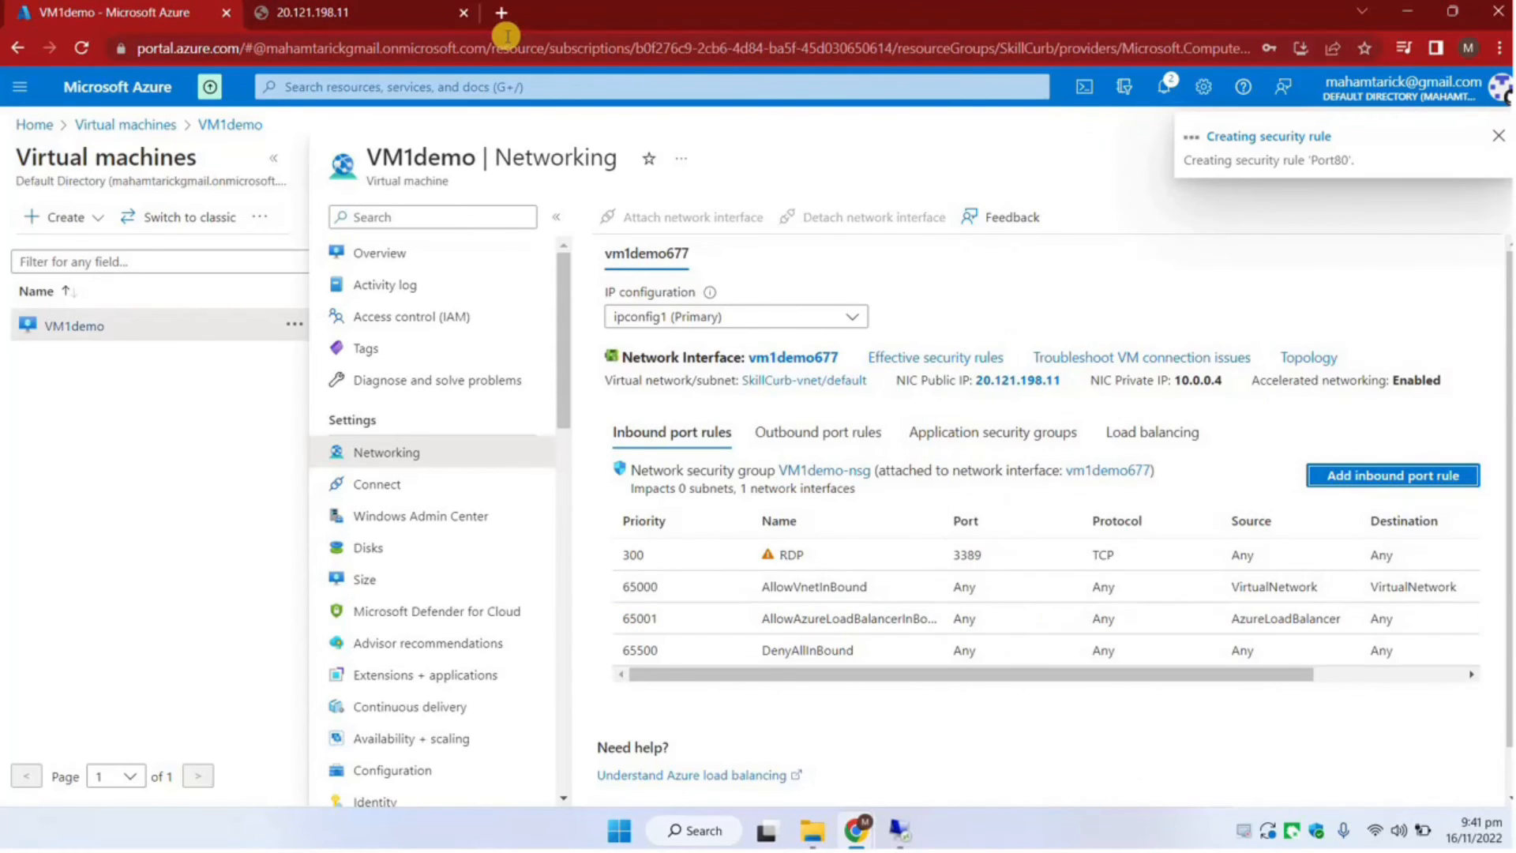
{"action": "left_click", "coordinate": [332, 12]}
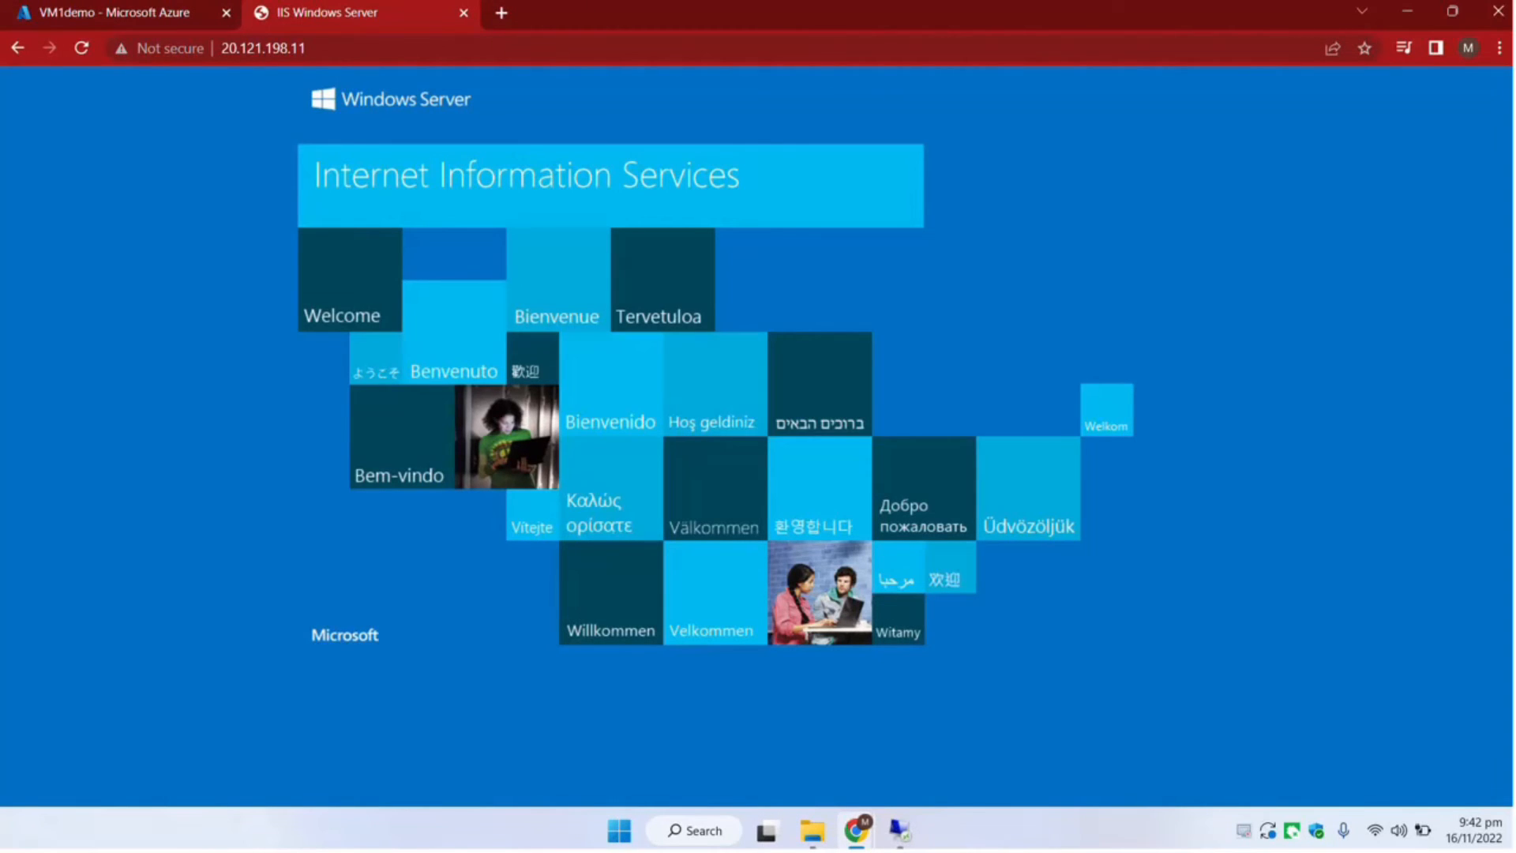
Switch back to the remote session and open the Windows (C:) drive in File Explorer
{"action": "left_click", "coordinate": [900, 831]}
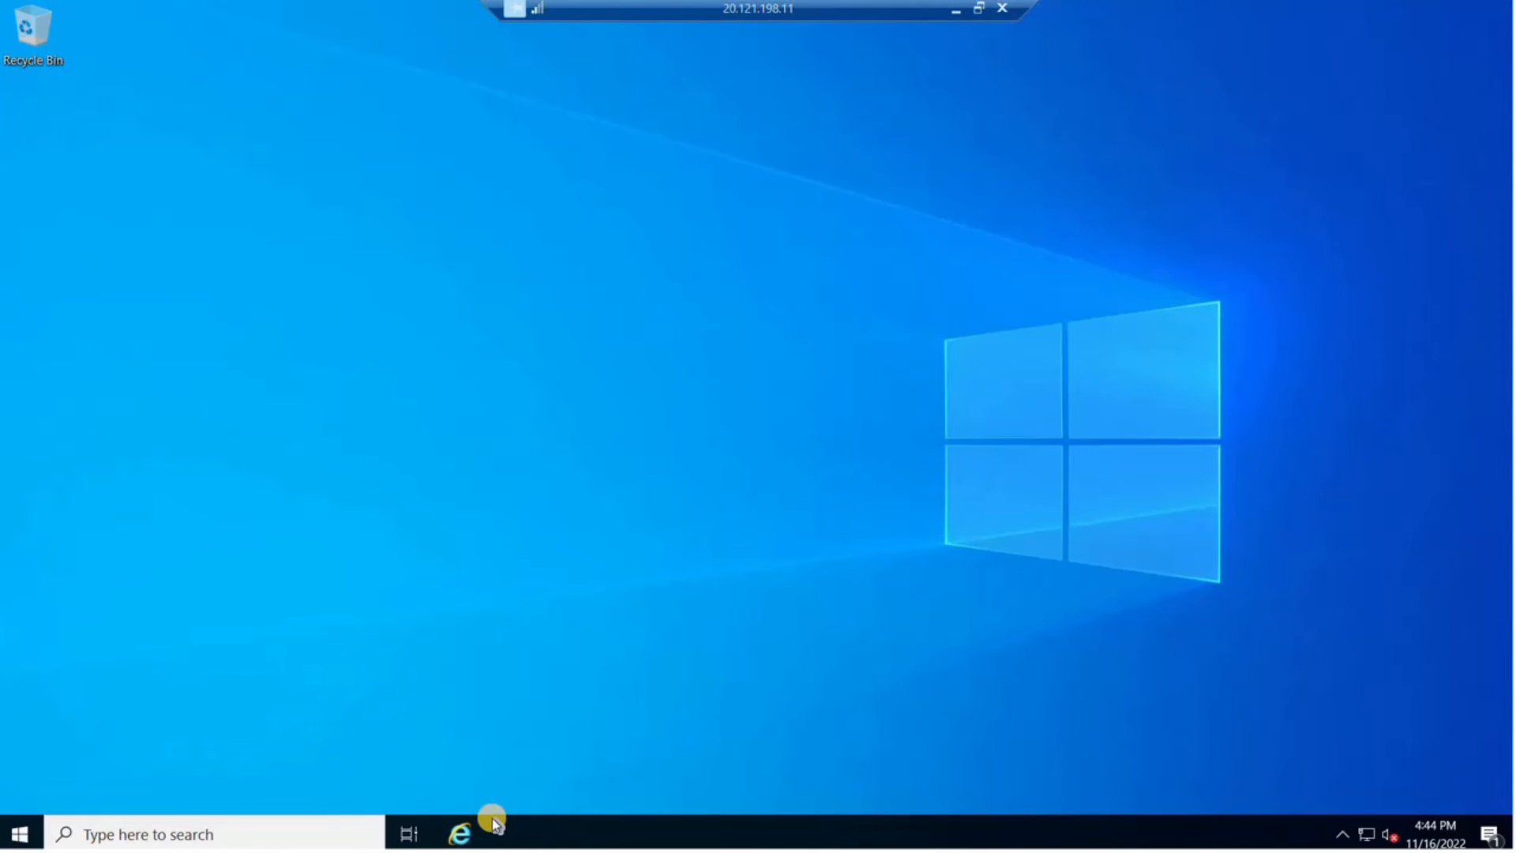
{"action": "left_click", "coordinate": [315, 832]}
{"action": "type", "text": "explorer"}
{"action": "left_click", "coordinate": [244, 298]}
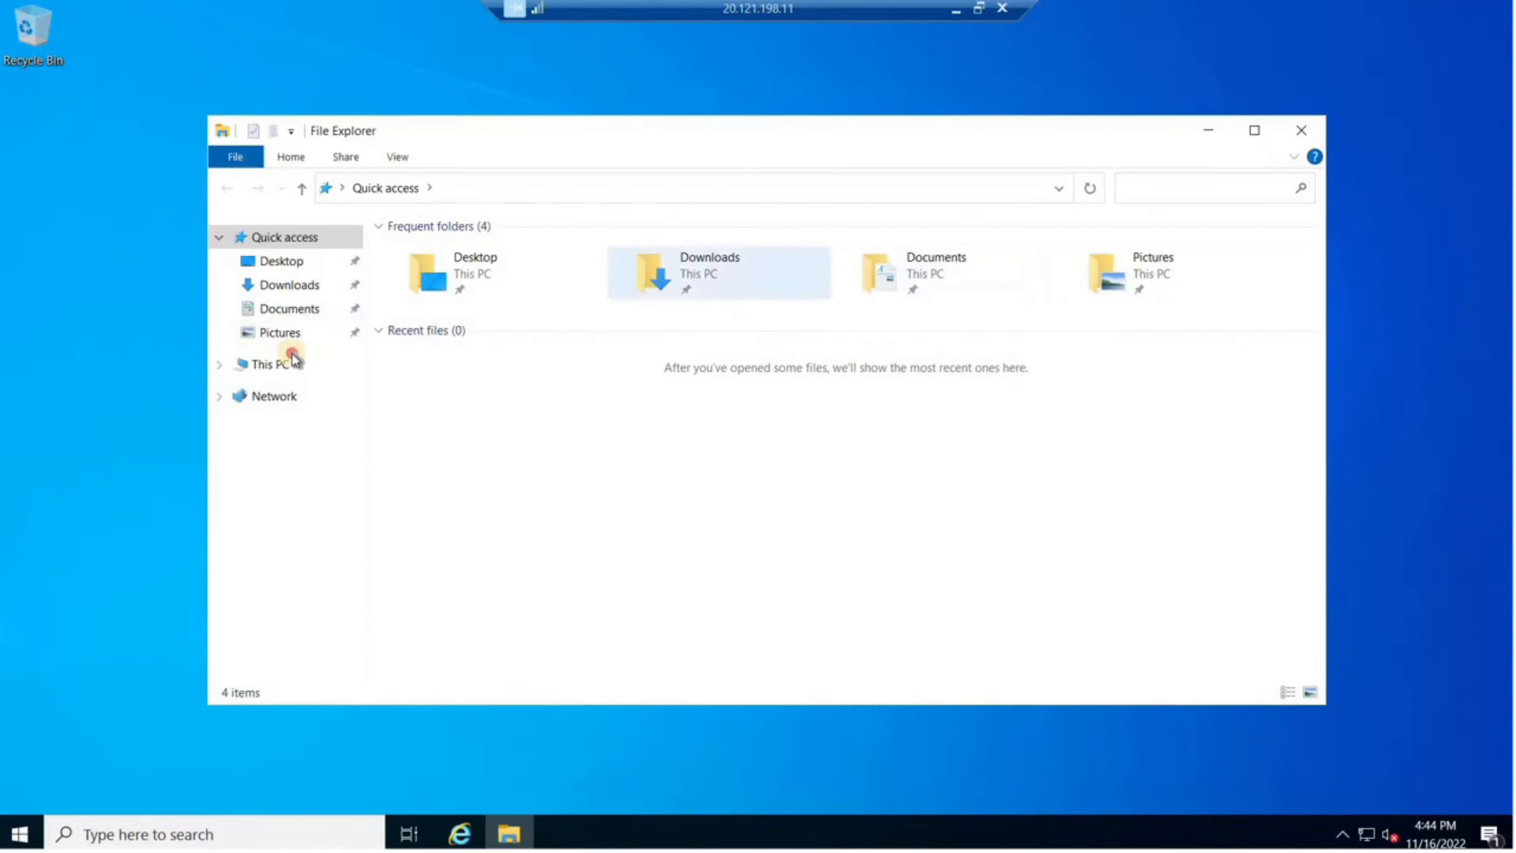
{"action": "left_click", "coordinate": [293, 359]}
{"action": "double_click", "coordinate": [552, 463]}
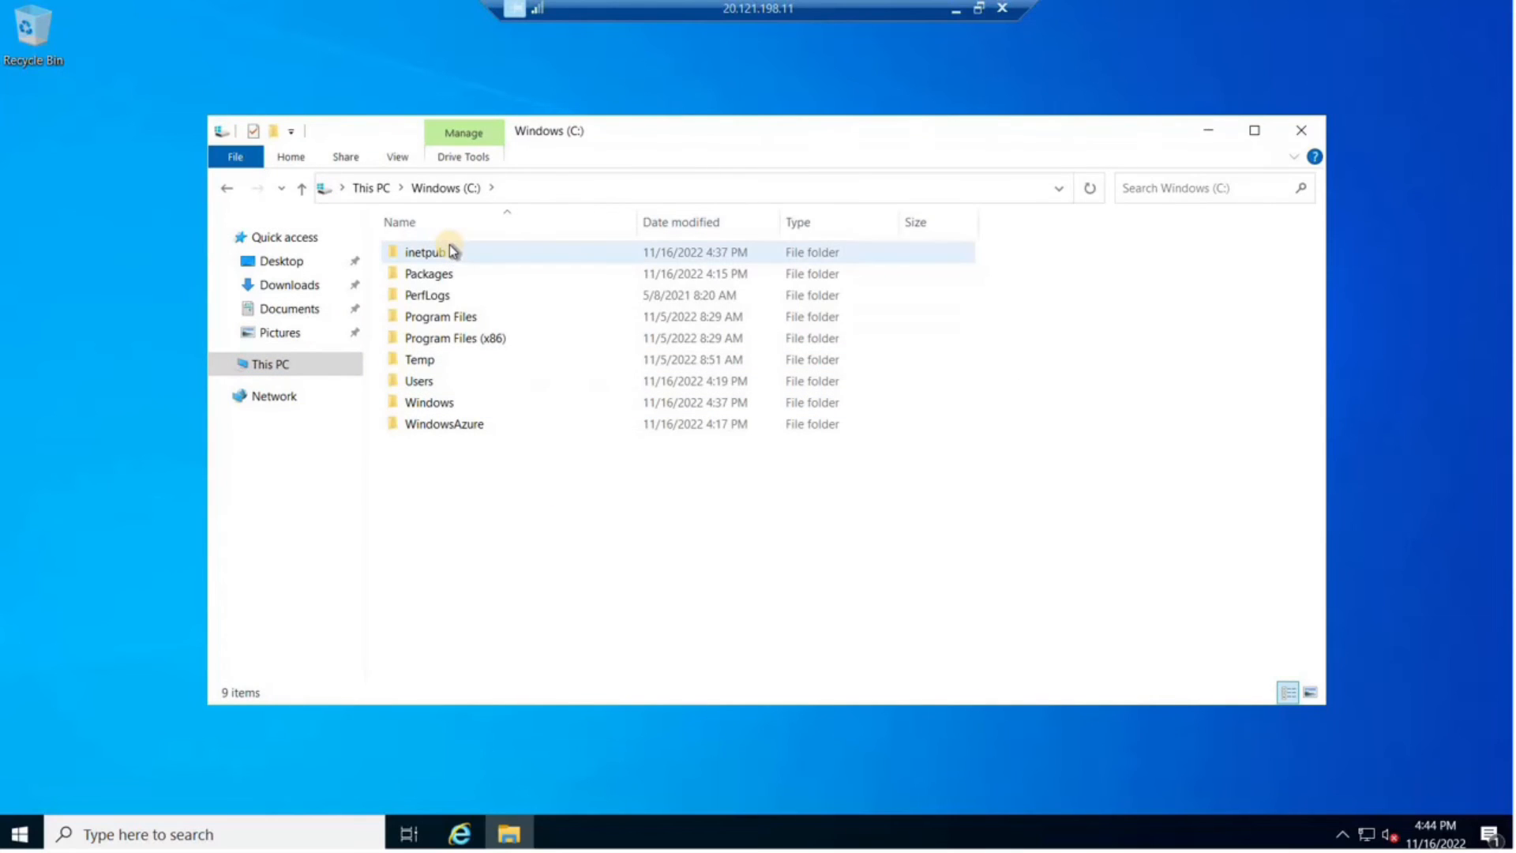
Open the wwwroot folder inside inetpub on the C: drive and create a new text document there
{"action": "left_click", "coordinate": [420, 254]}
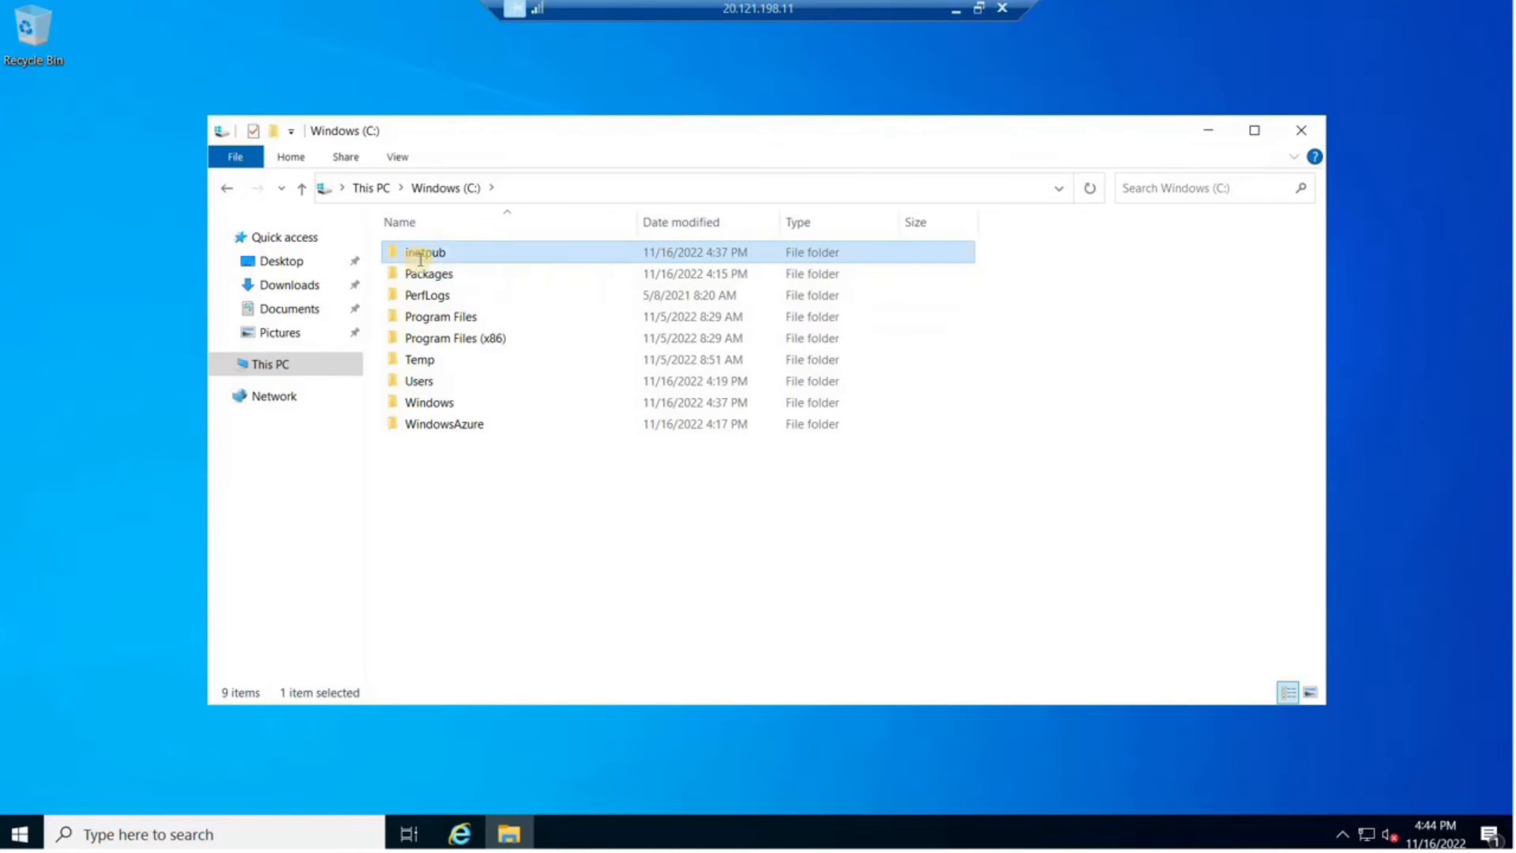
{"action": "double_click", "coordinate": [420, 255]}
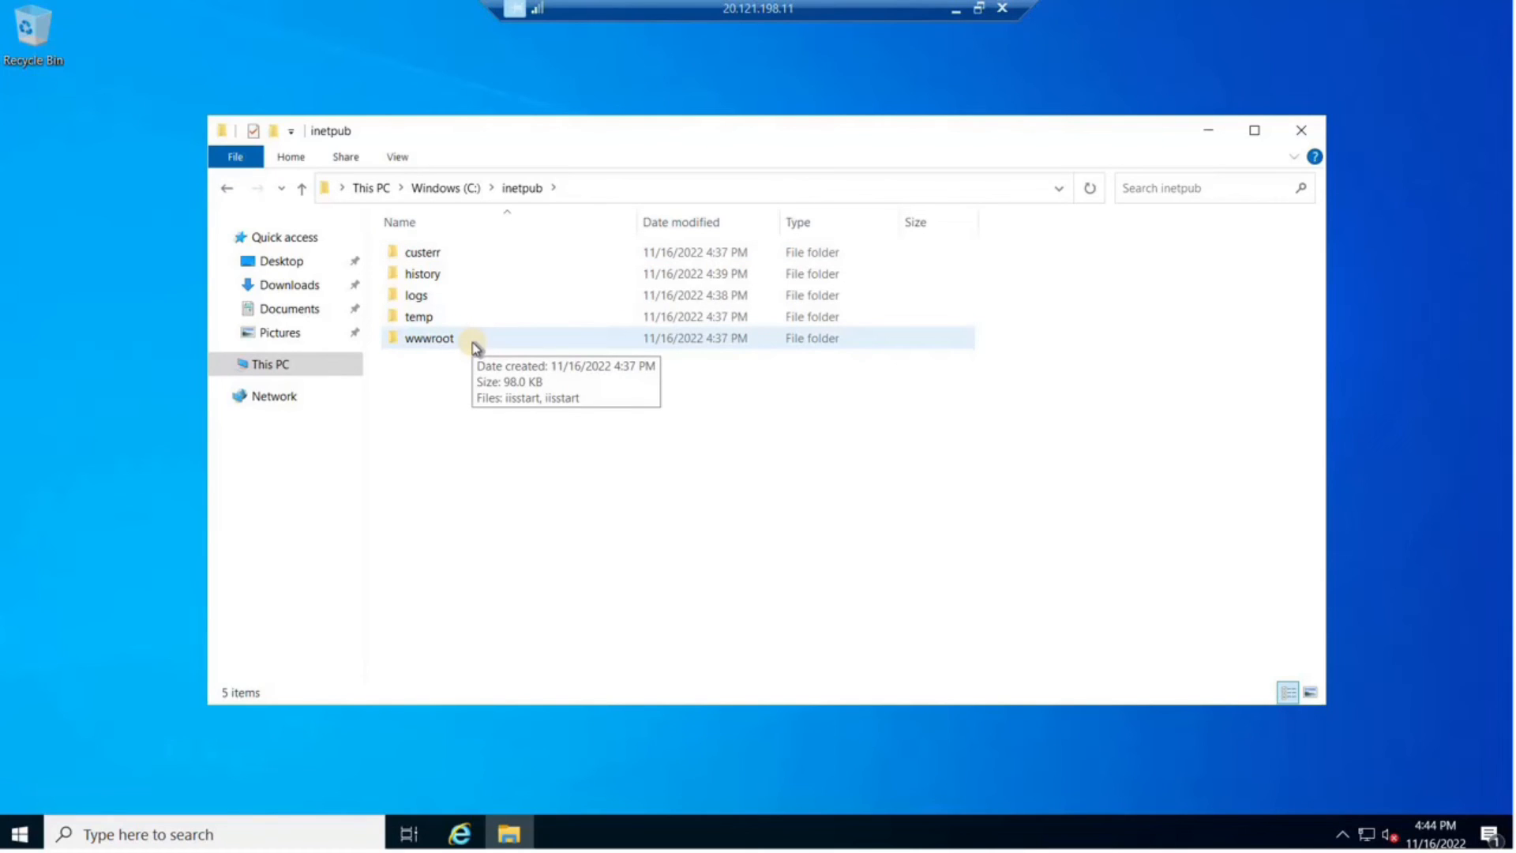
{"action": "double_click", "coordinate": [475, 345]}
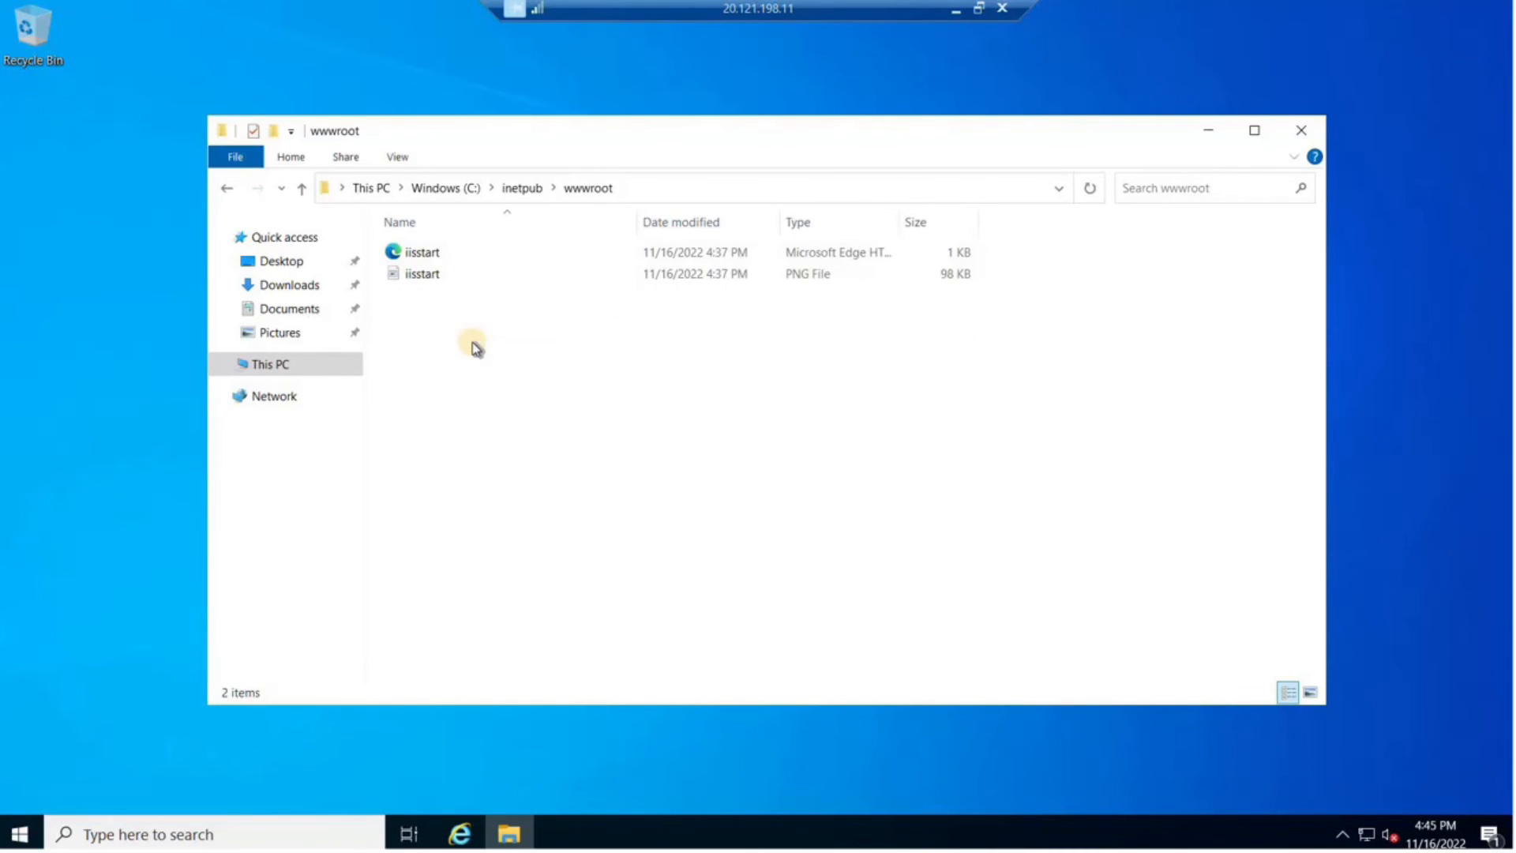
{"action": "right_click", "coordinate": [524, 353]}
{"action": "mouse_move", "coordinate": [632, 574]}
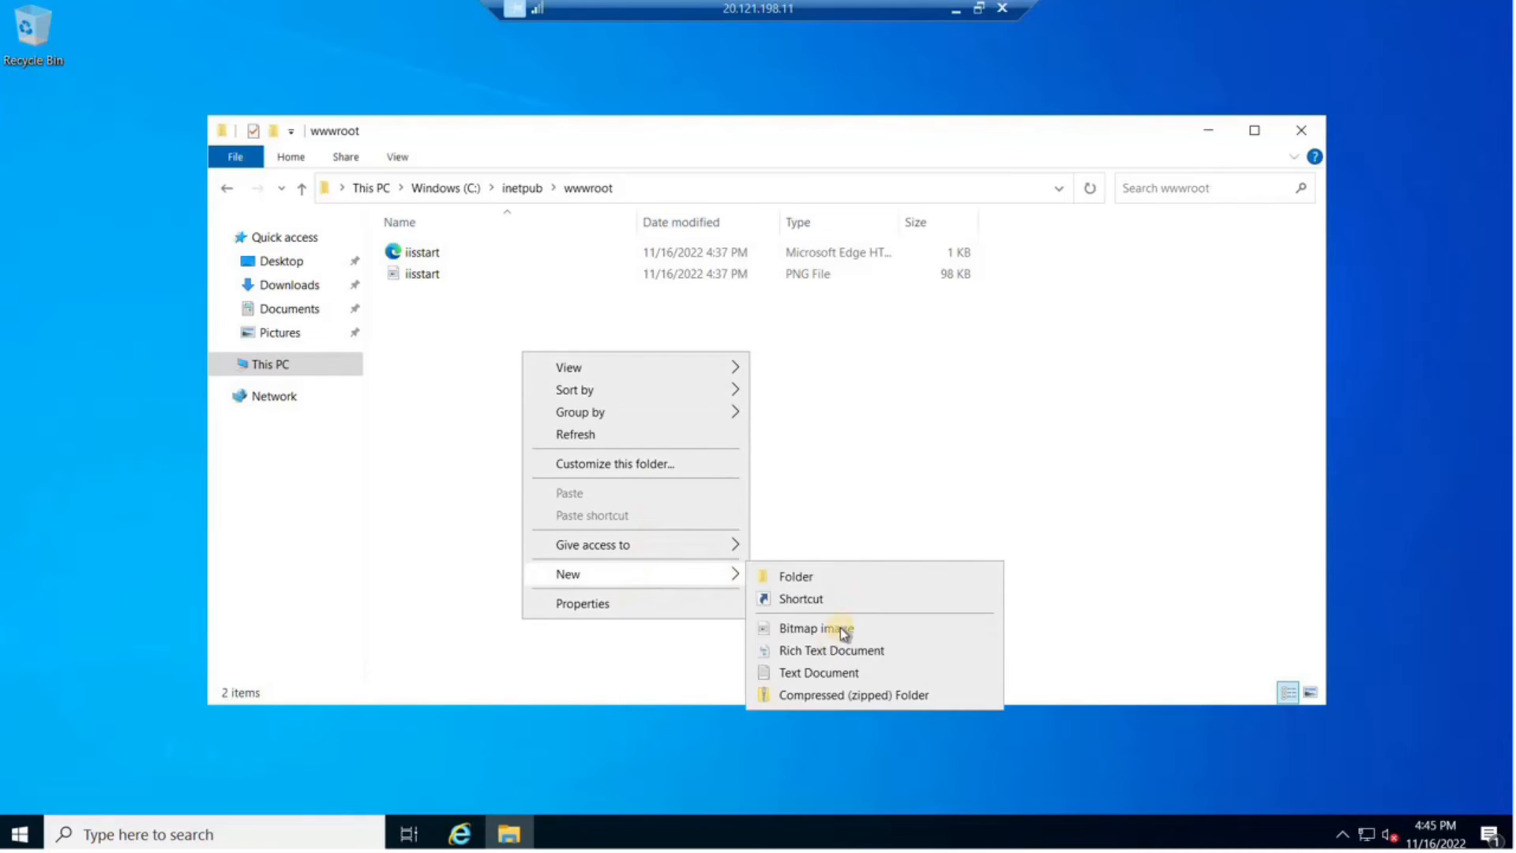
{"action": "left_click", "coordinate": [822, 673]}
Write "SkillCurb First Azure Virtual Machine Welcome Page." in the new text document, save it and close it
{"action": "double_click", "coordinate": [572, 295]}
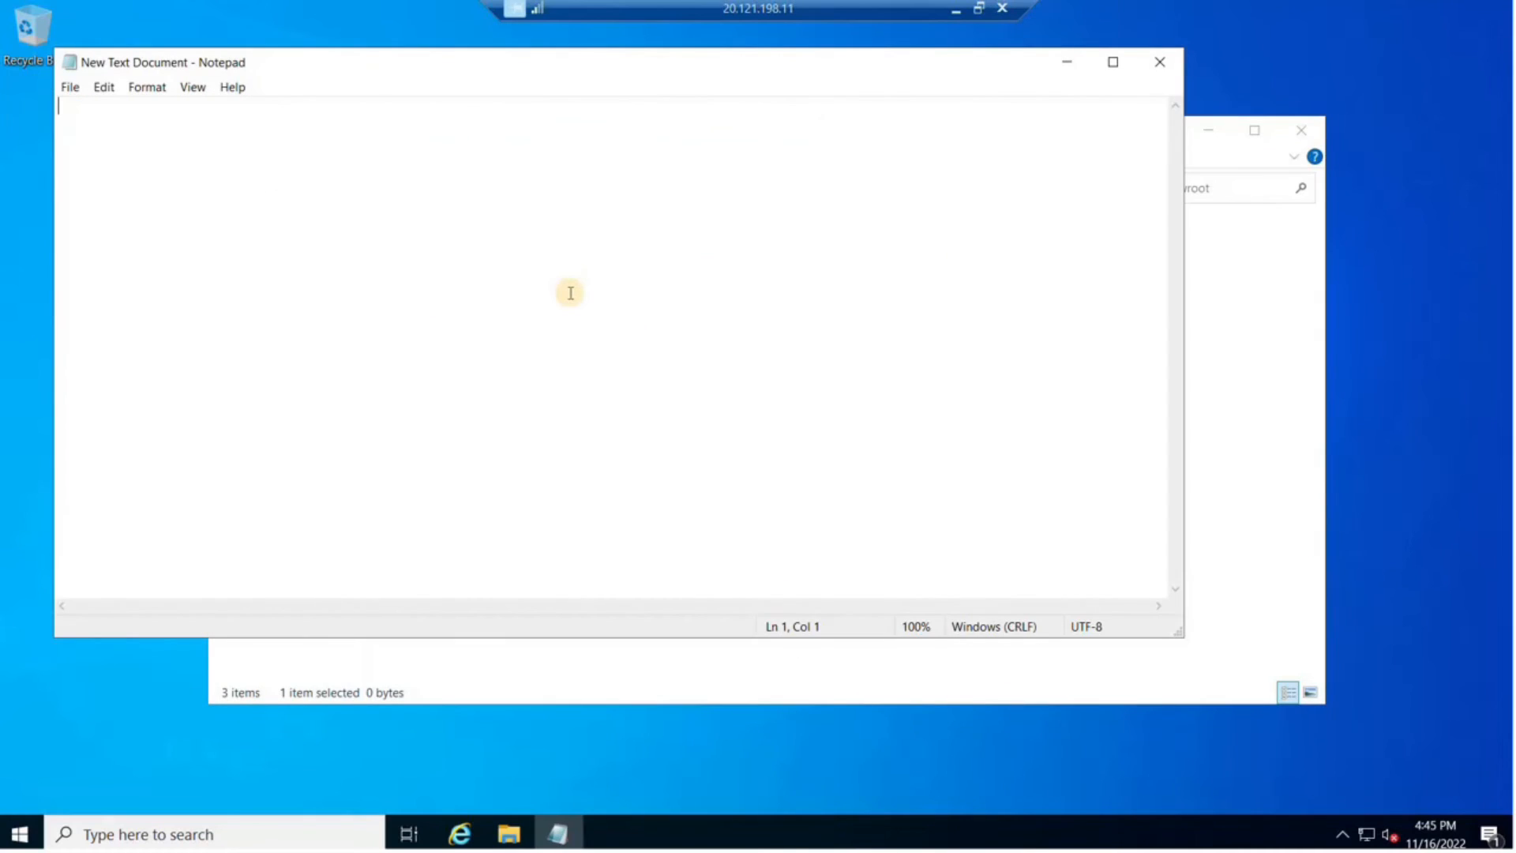
{"action": "type", "text": "Skillbrik First Azure Virtual Machine Welcome Page."}
{"action": "left_click", "coordinate": [70, 87]}
{"action": "left_click", "coordinate": [101, 169]}
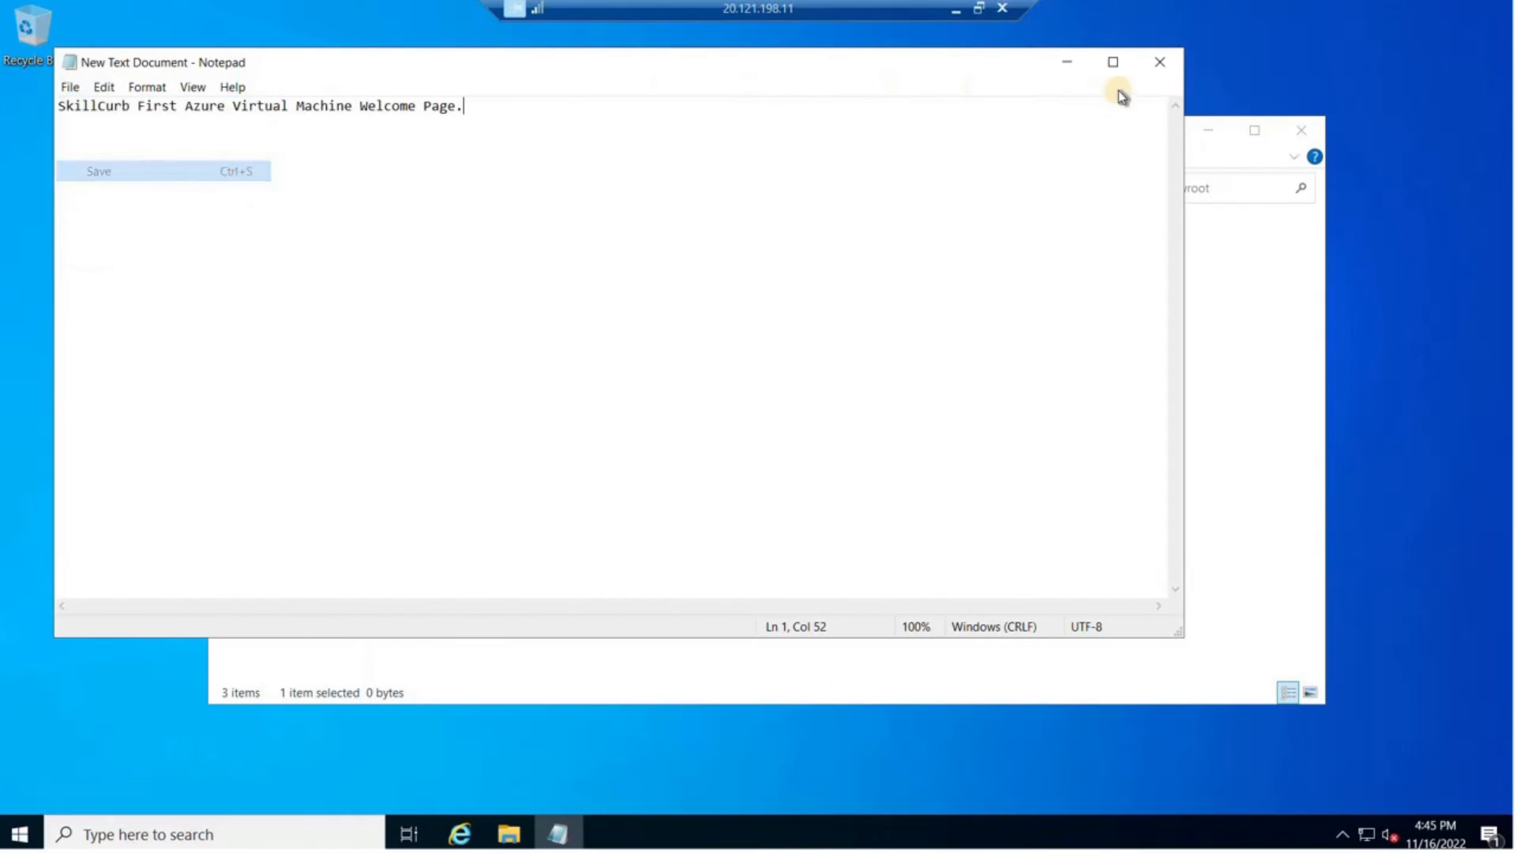
{"action": "left_click", "coordinate": [1160, 62]}
Save the welcome text as the web page index.html in wwwroot and delete the original text document
{"action": "right_click", "coordinate": [450, 297]}
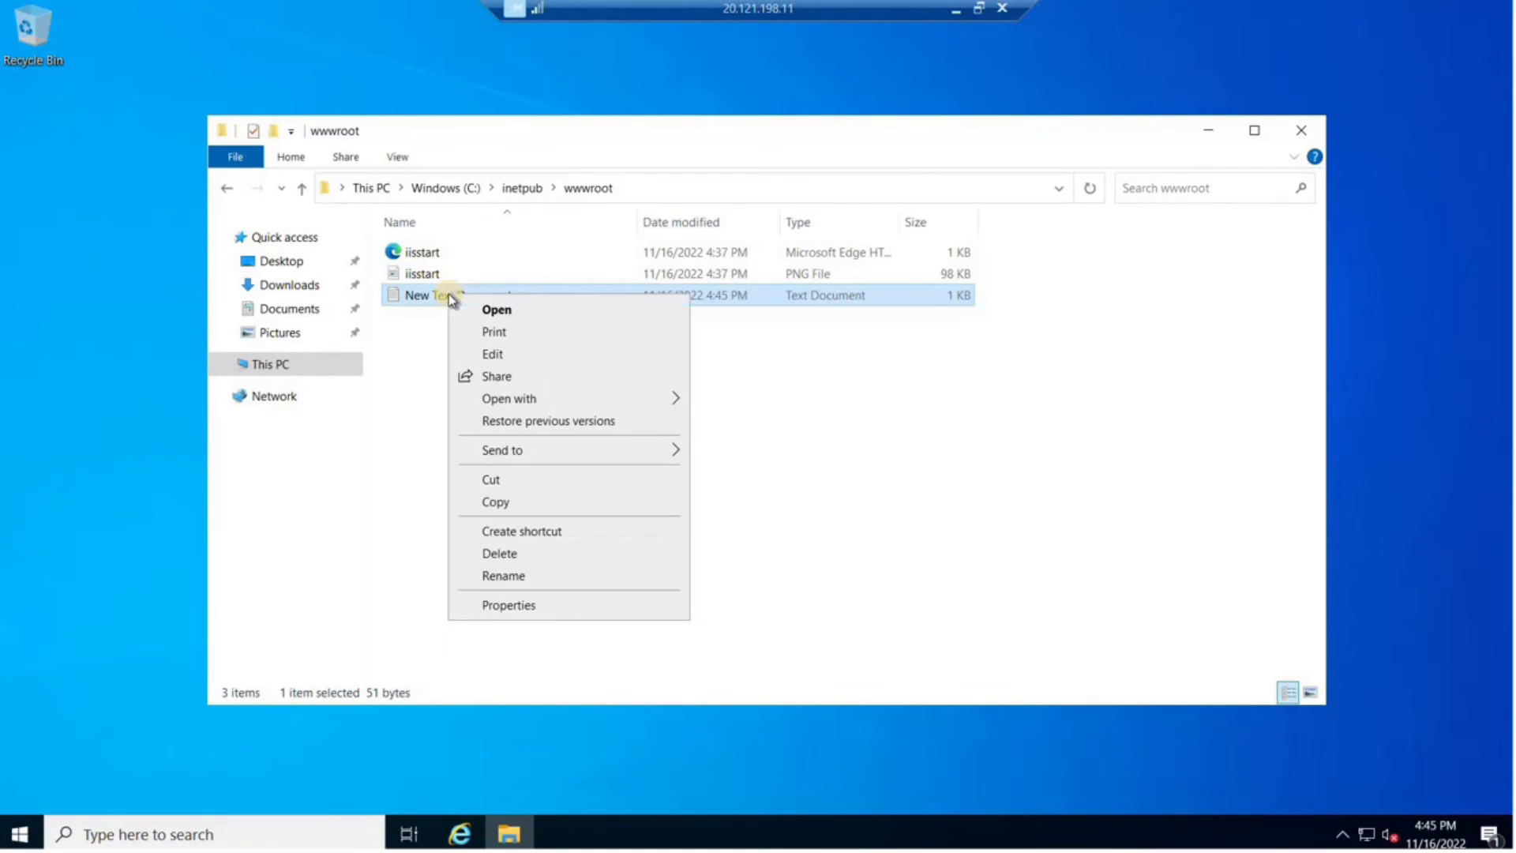
{"action": "double_click", "coordinate": [440, 295]}
{"action": "left_click", "coordinate": [70, 88]}
{"action": "left_click", "coordinate": [124, 197]}
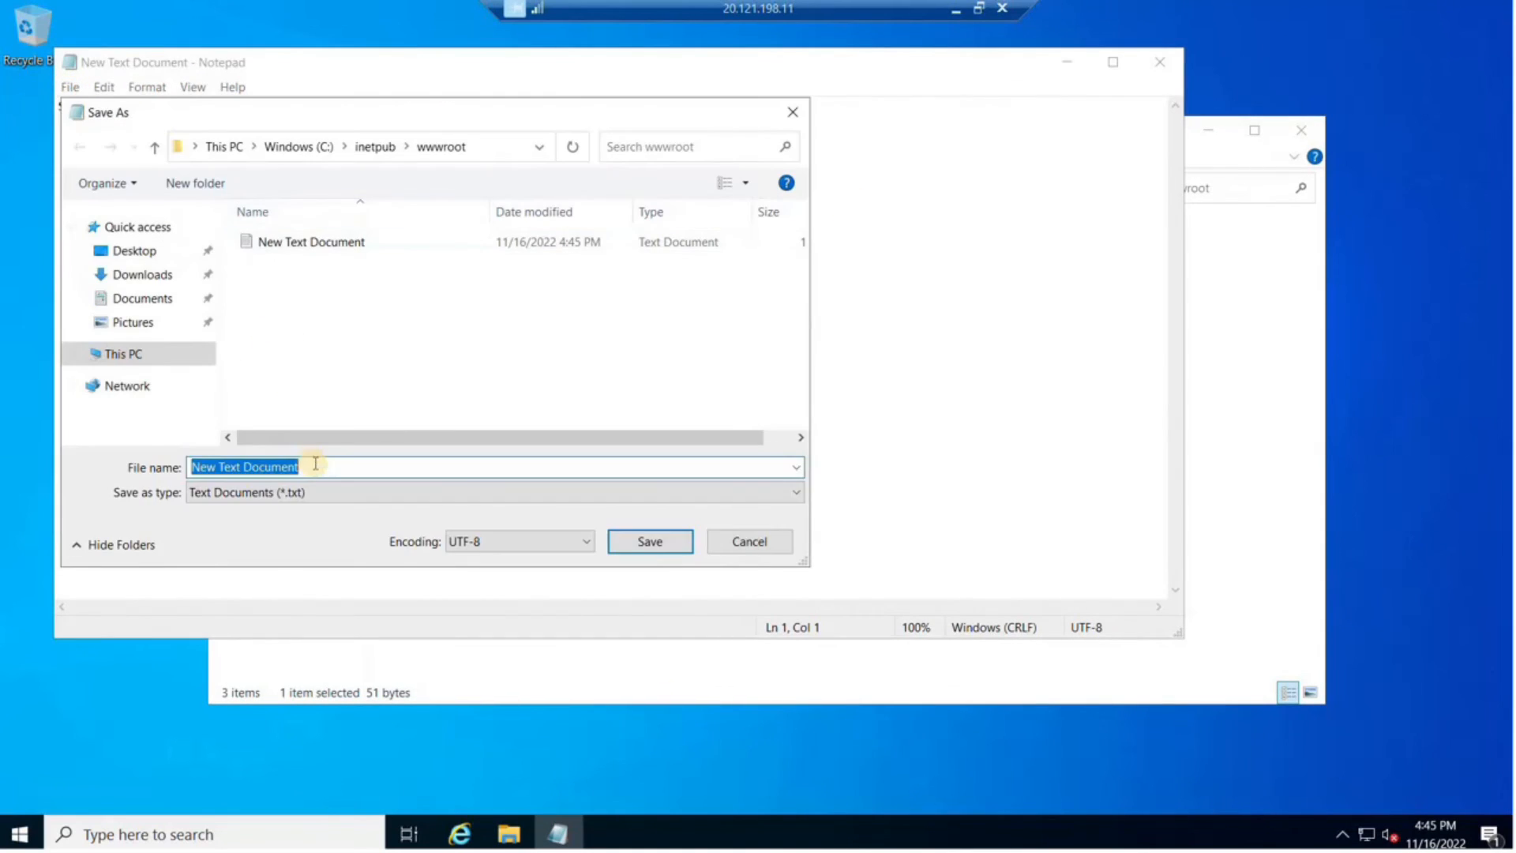
{"action": "type", "text": "index.html"}
{"action": "left_click", "coordinate": [261, 491]}
{"action": "left_click", "coordinate": [261, 529]}
{"action": "left_click", "coordinate": [650, 542]}
{"action": "left_click", "coordinate": [1160, 62]}
{"action": "key", "text": "Delete"}
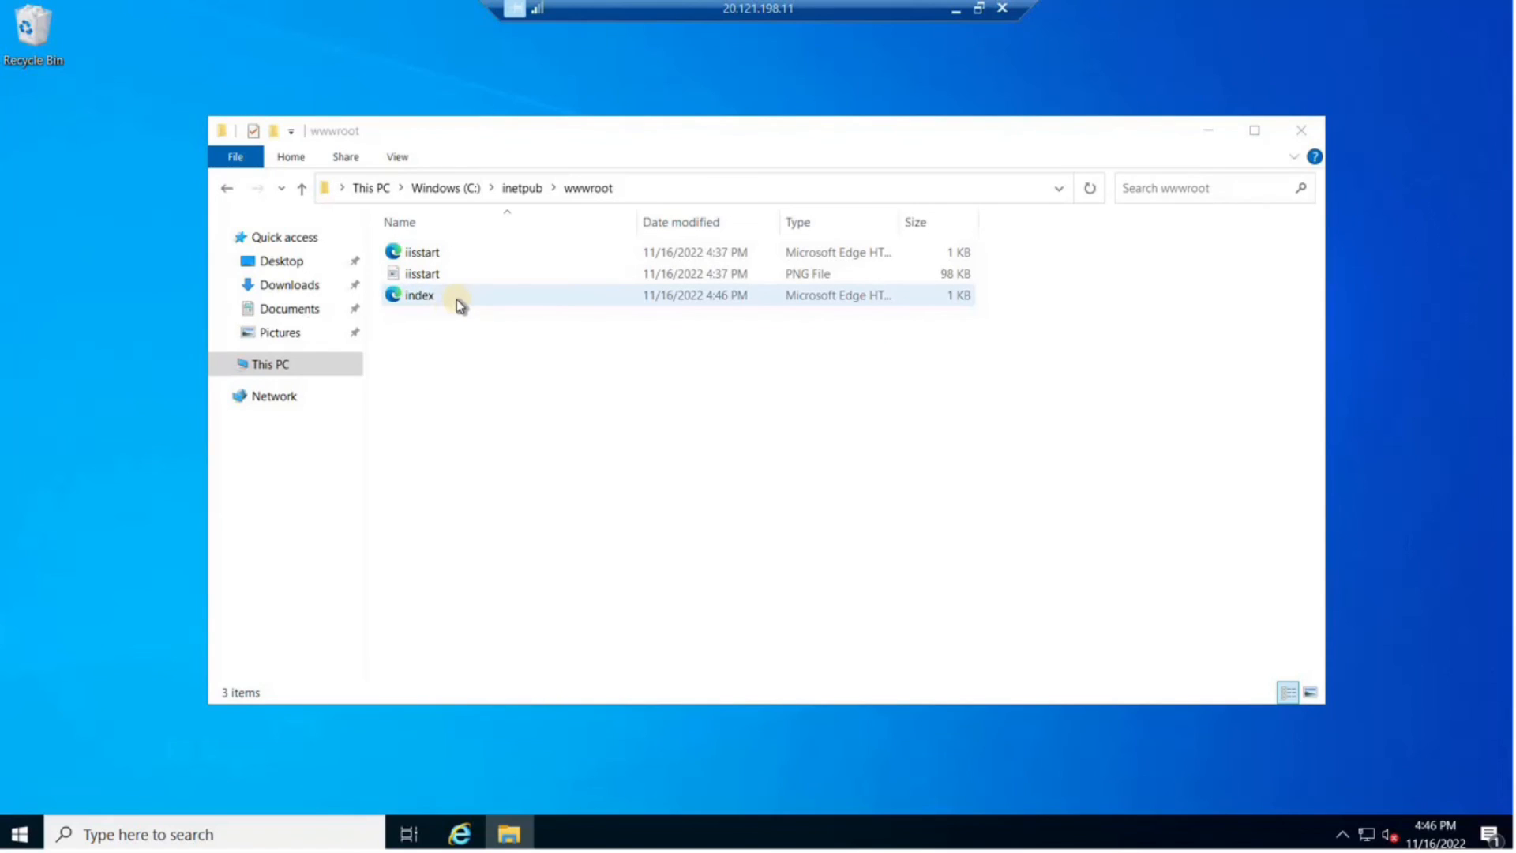
{"action": "left_click", "coordinate": [460, 834]}
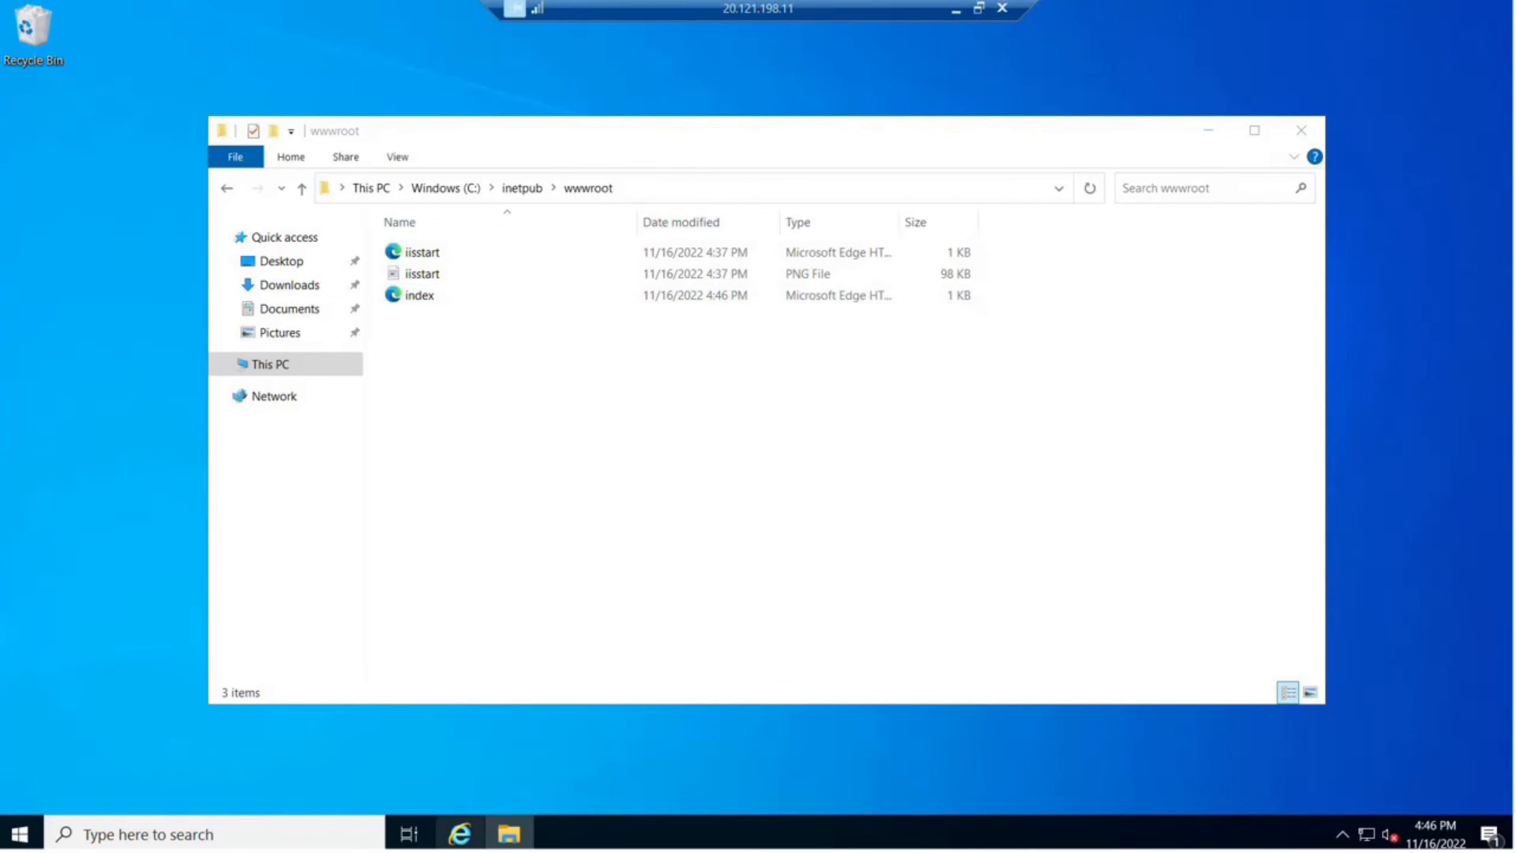
{"action": "left_click", "coordinate": [1011, 37]}
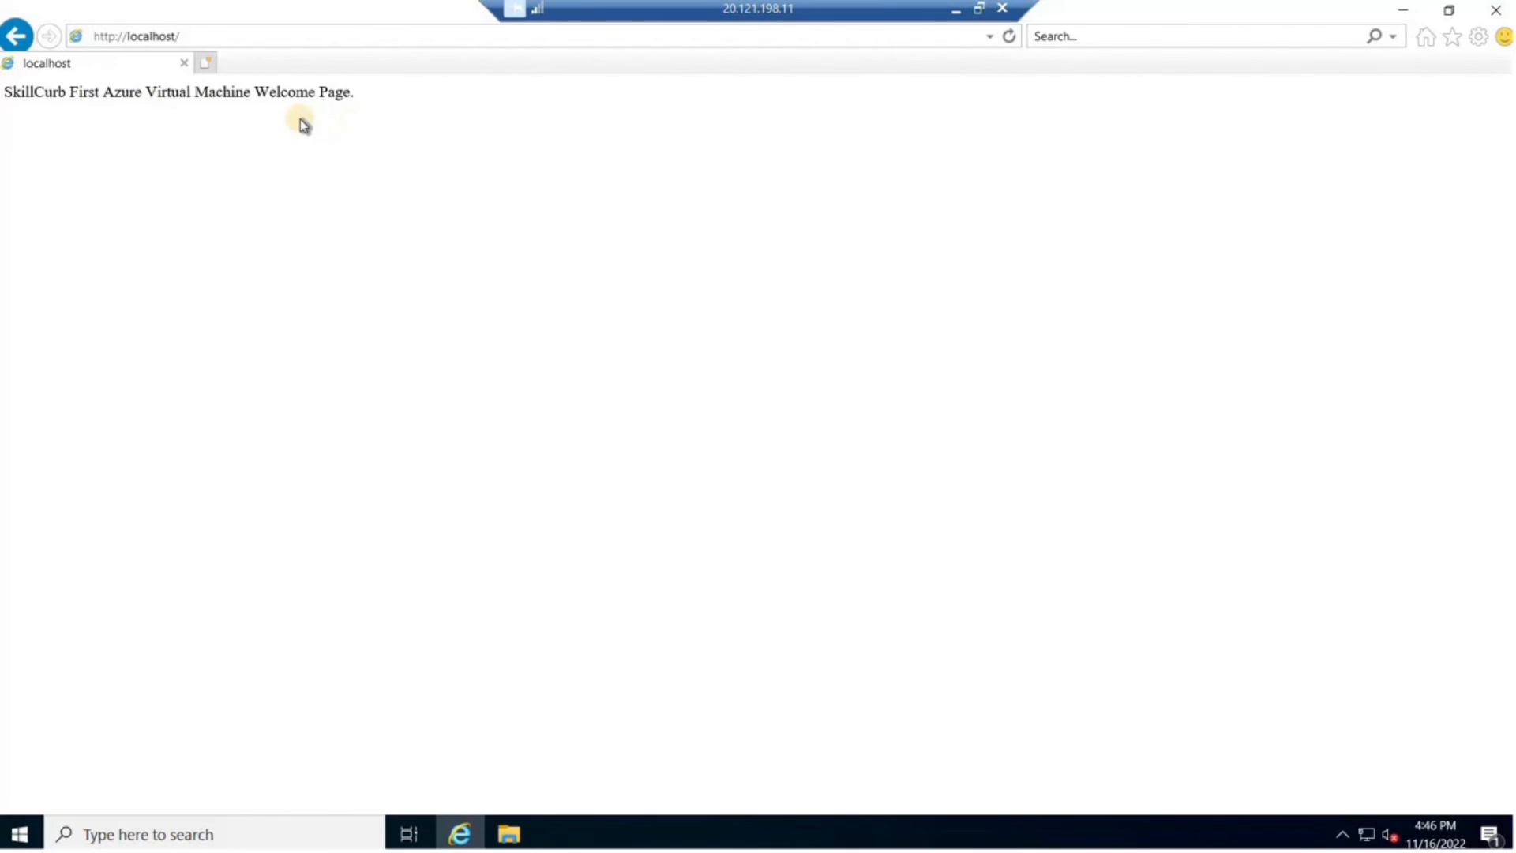
{"action": "left_click", "coordinate": [955, 9]}
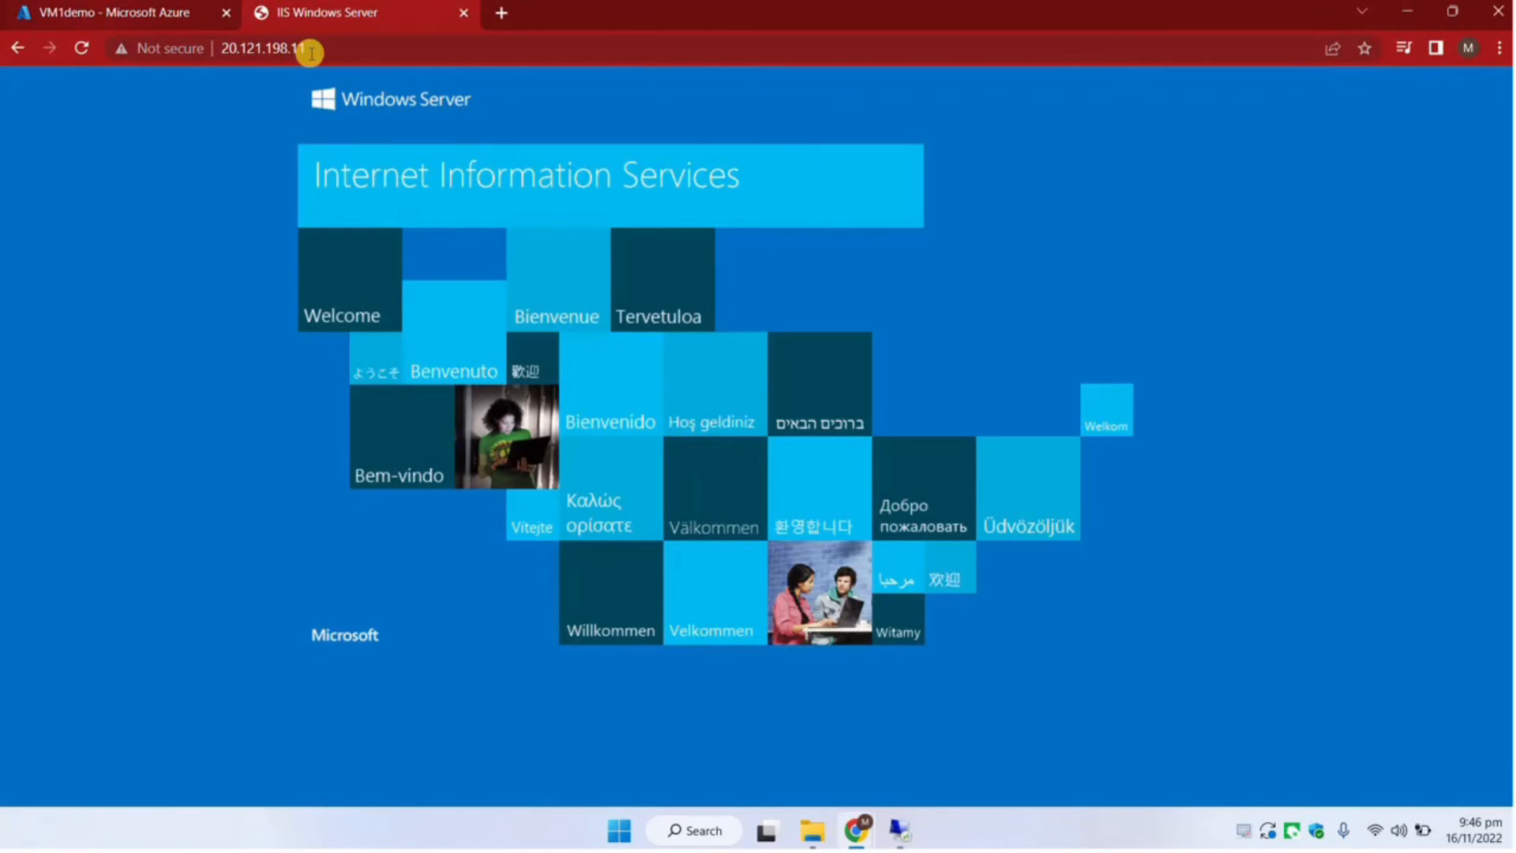
{"action": "left_click", "coordinate": [285, 49]}
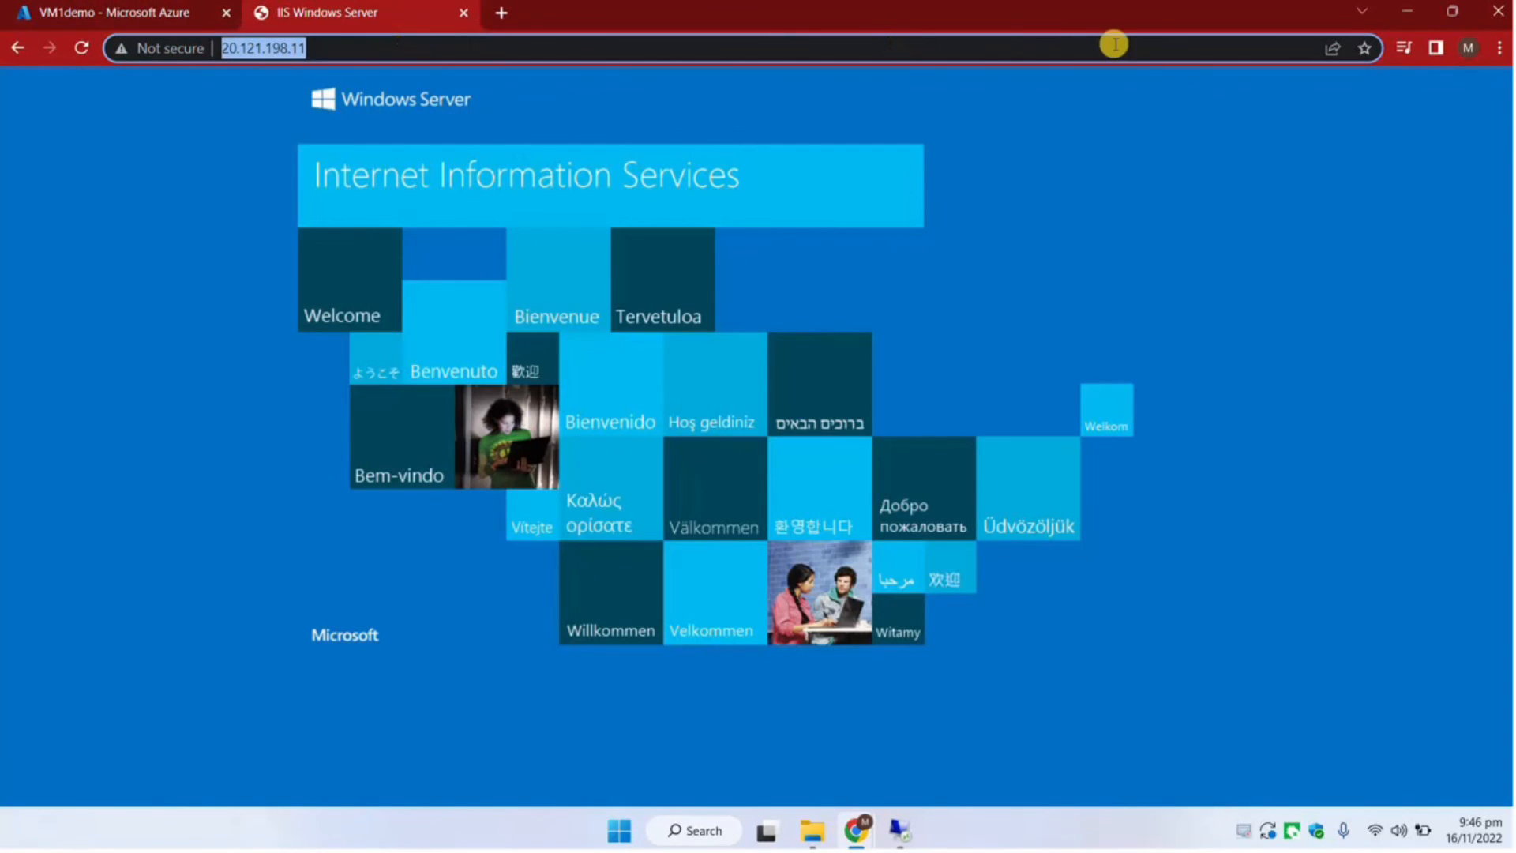
{"action": "left_click", "coordinate": [80, 52]}
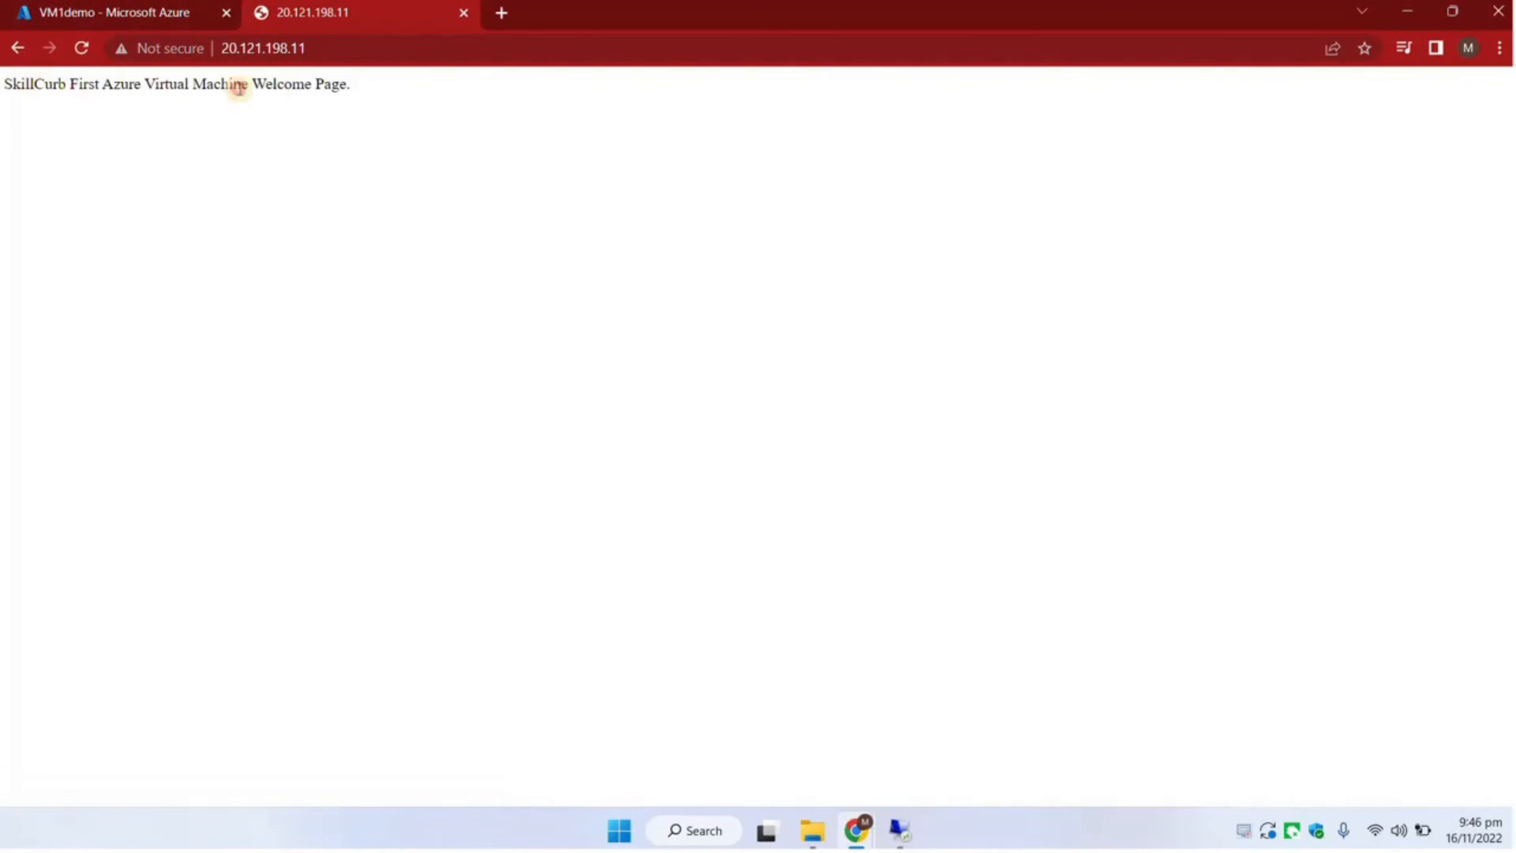
{"action": "left_click_drag", "start_coordinate": [393, 90], "coordinate": [24, 85]}
{"action": "left_click", "coordinate": [354, 119]}
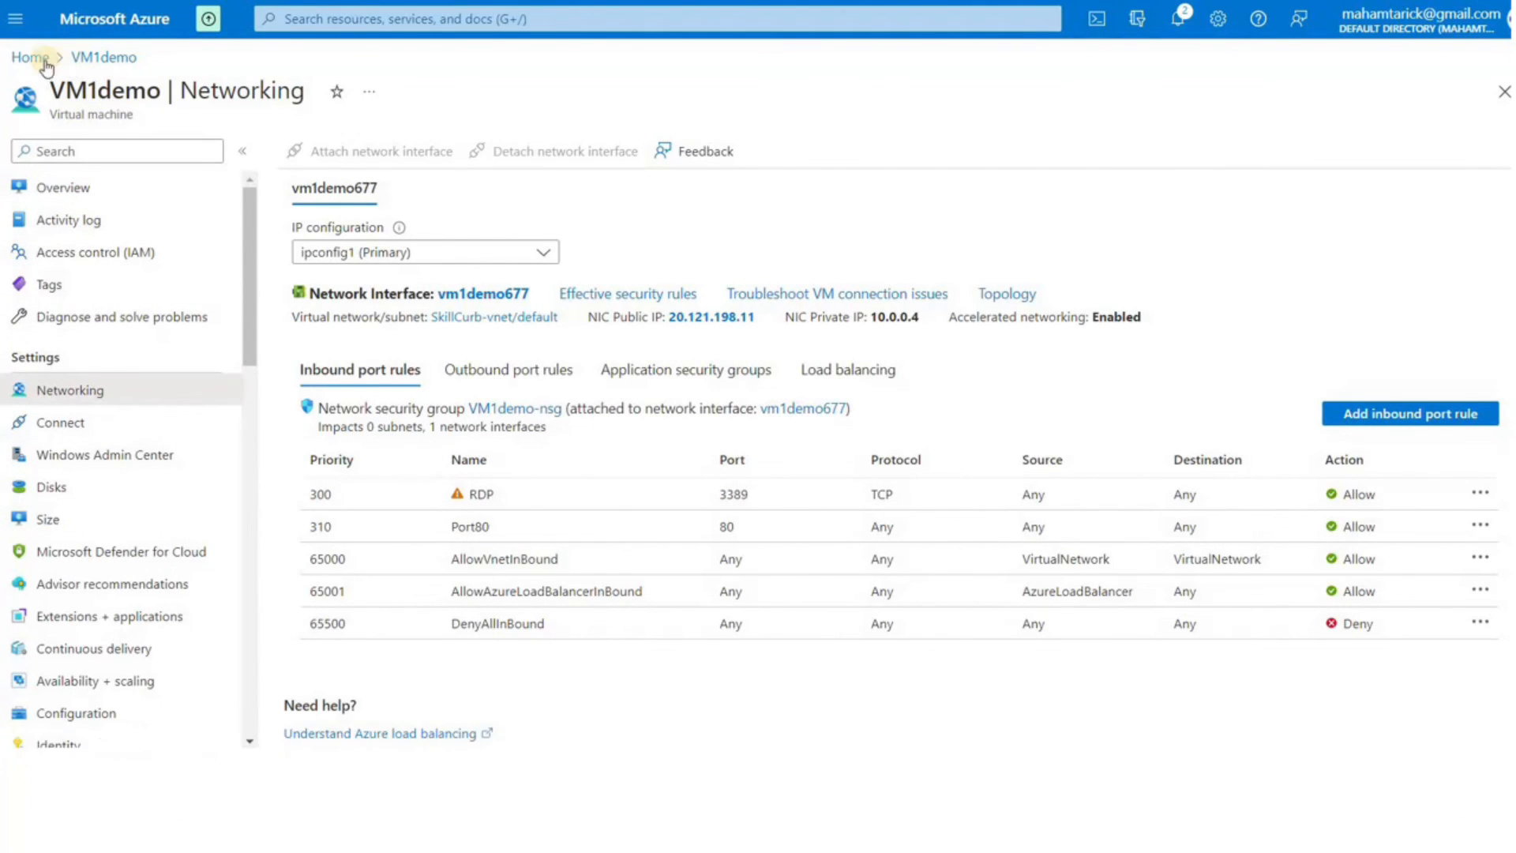
Return to the VM1demo overview in the Azure portal and delete the virtual machine, acknowledging the deletion of selected associated resources
{"action": "left_click", "coordinate": [92, 57]}
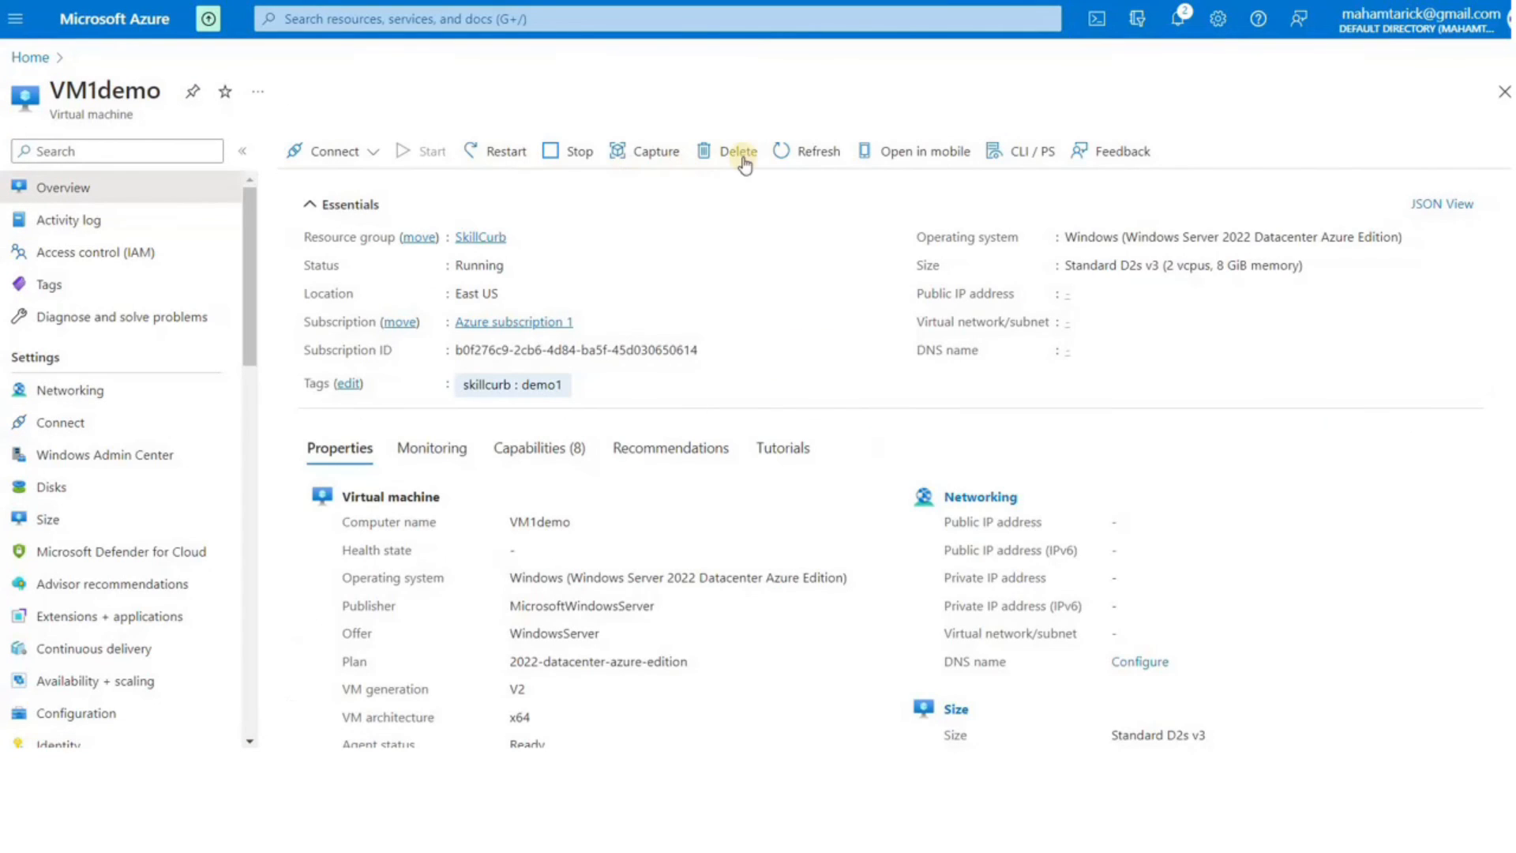
{"action": "left_click", "coordinate": [742, 154]}
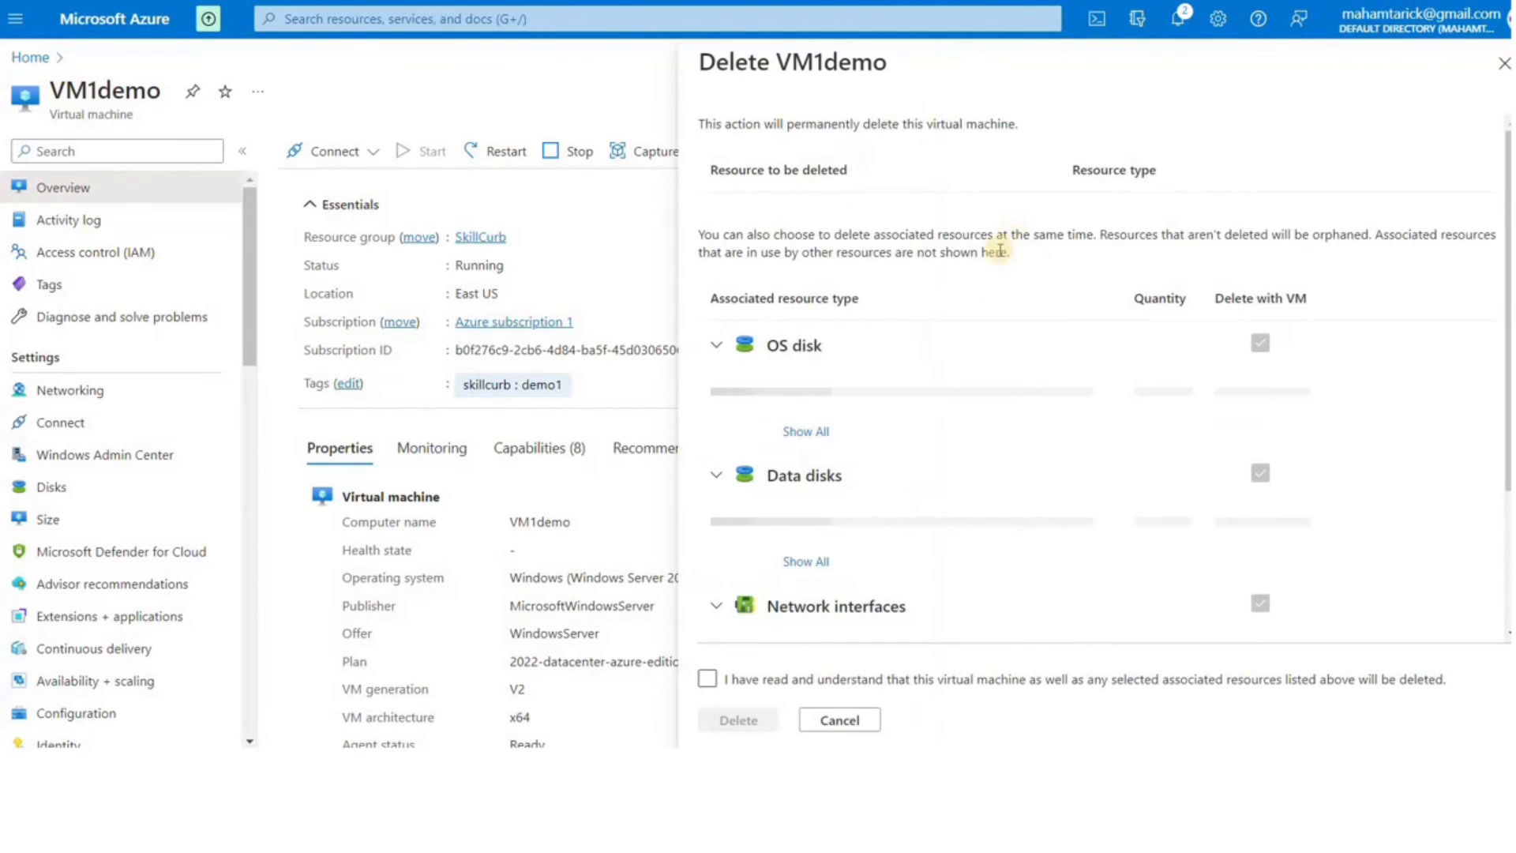
{"action": "left_click", "coordinate": [742, 681]}
{"action": "left_click", "coordinate": [734, 721]}
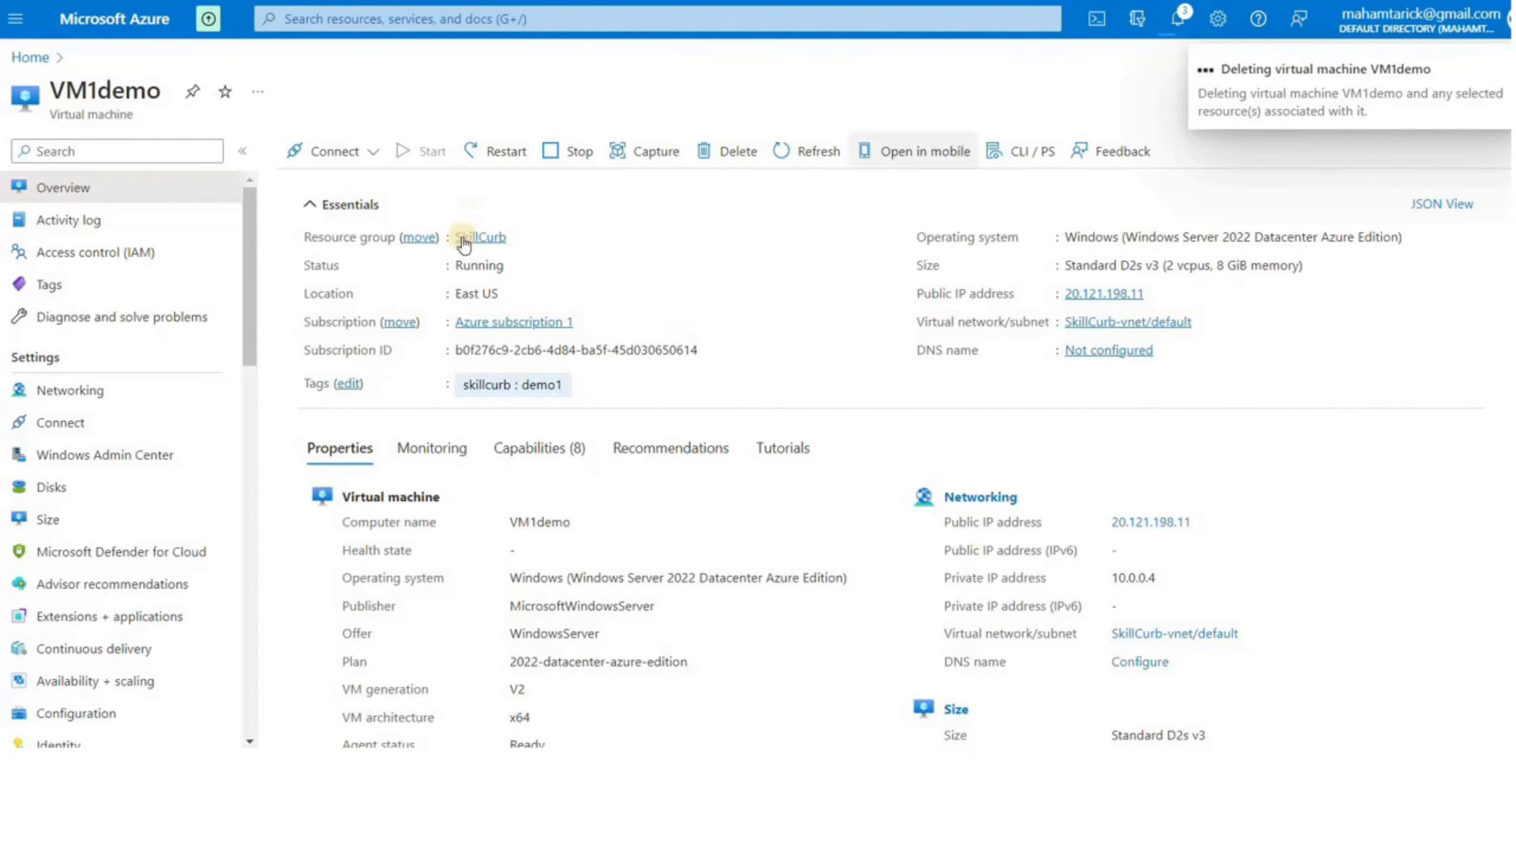
{"action": "left_click", "coordinate": [29, 21]}
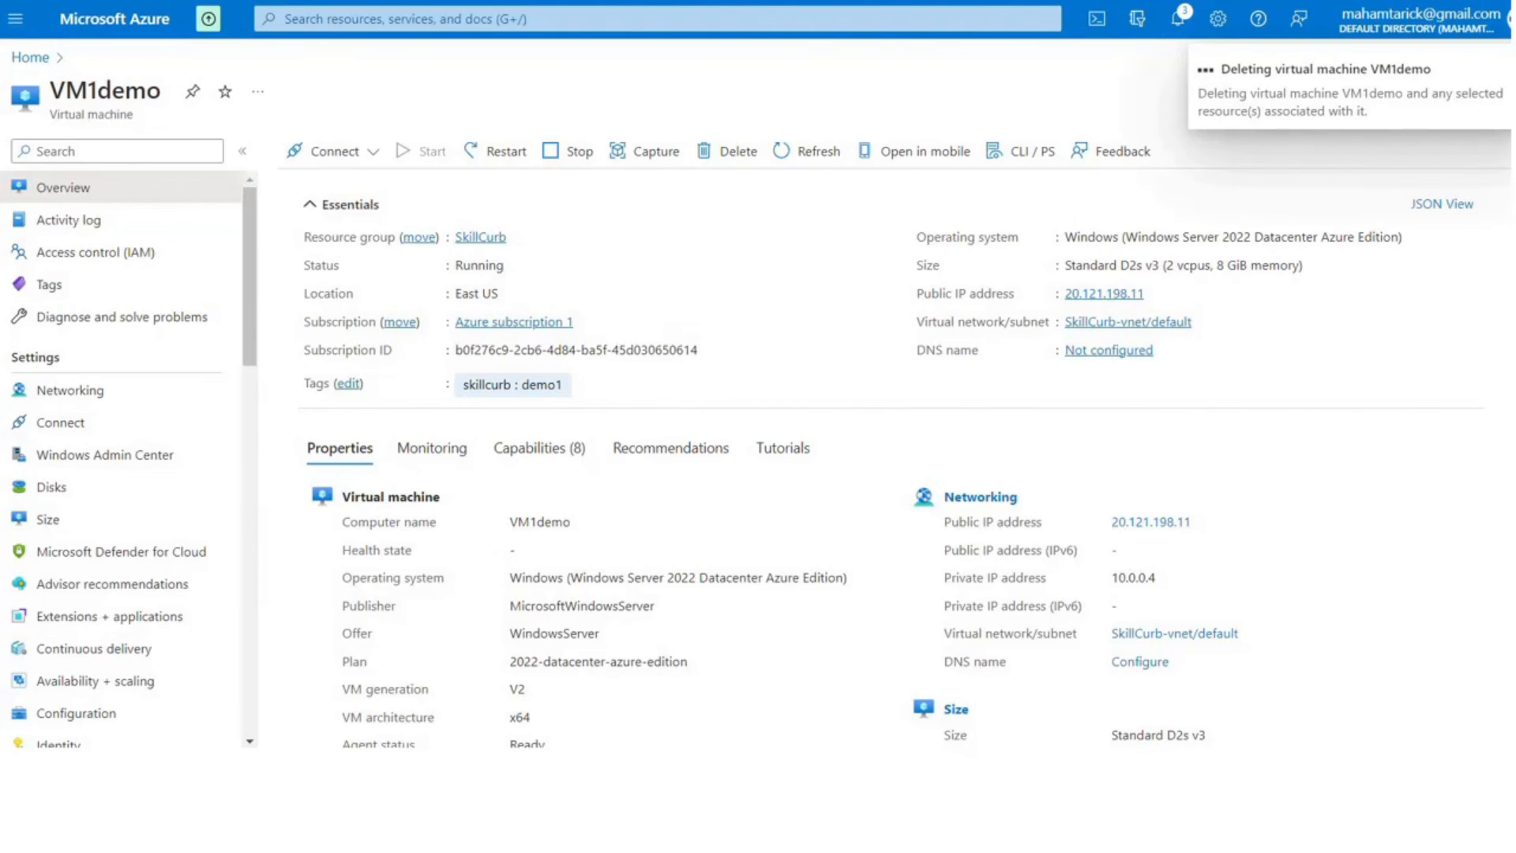